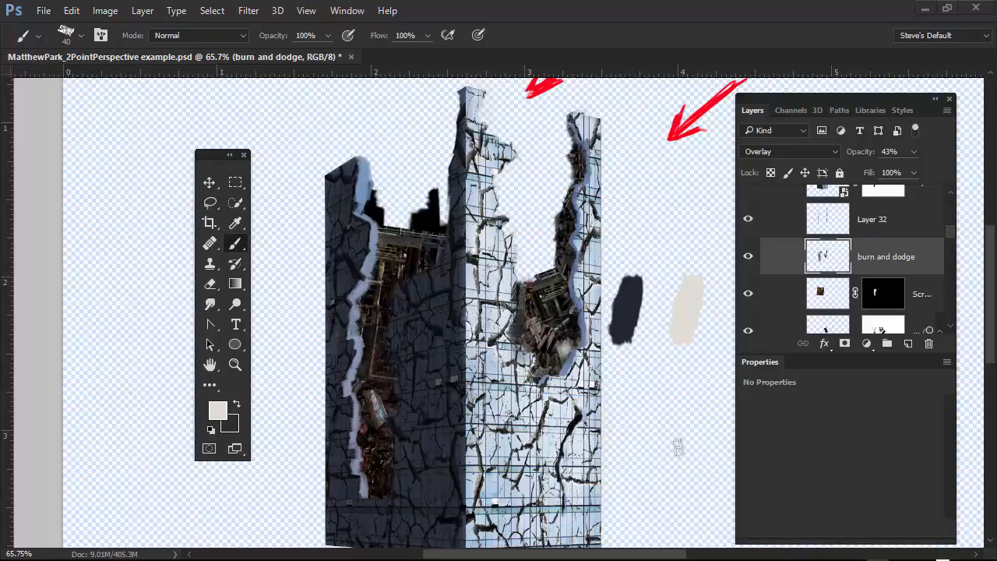
Switch to Adobe Bridge and place BuildingsVarious0090_M.jpg from the debris folder into the building document.
alt+scroll(468, 280, up, 2)
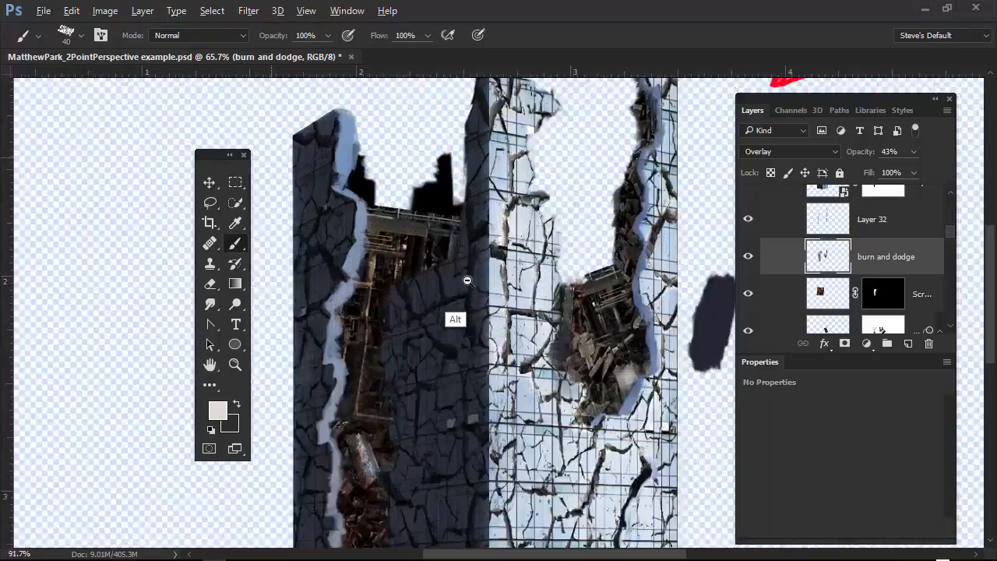
scroll(467, 280, up, 3)
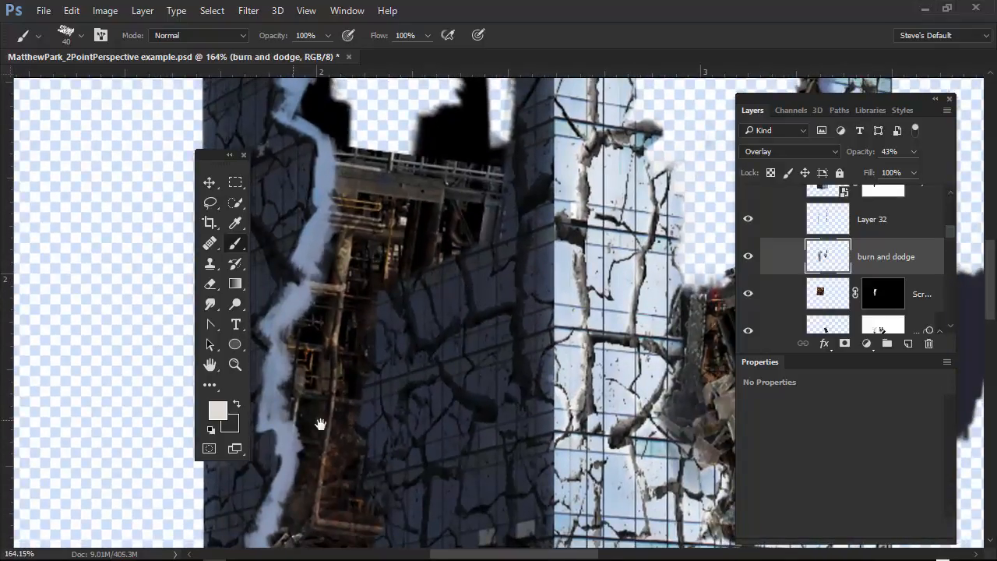
scroll(567, 416, down, 3)
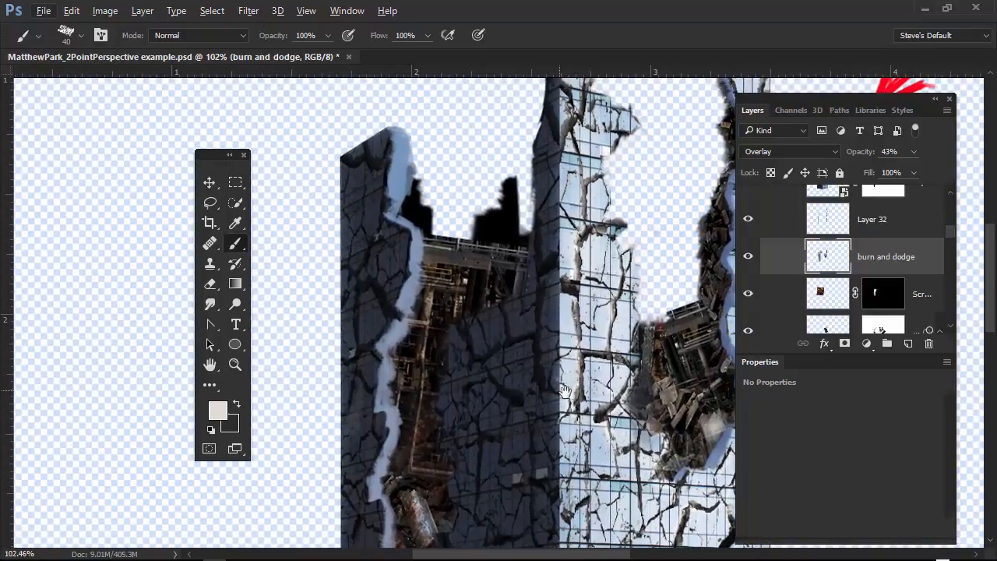
drag(566, 391, 528, 379)
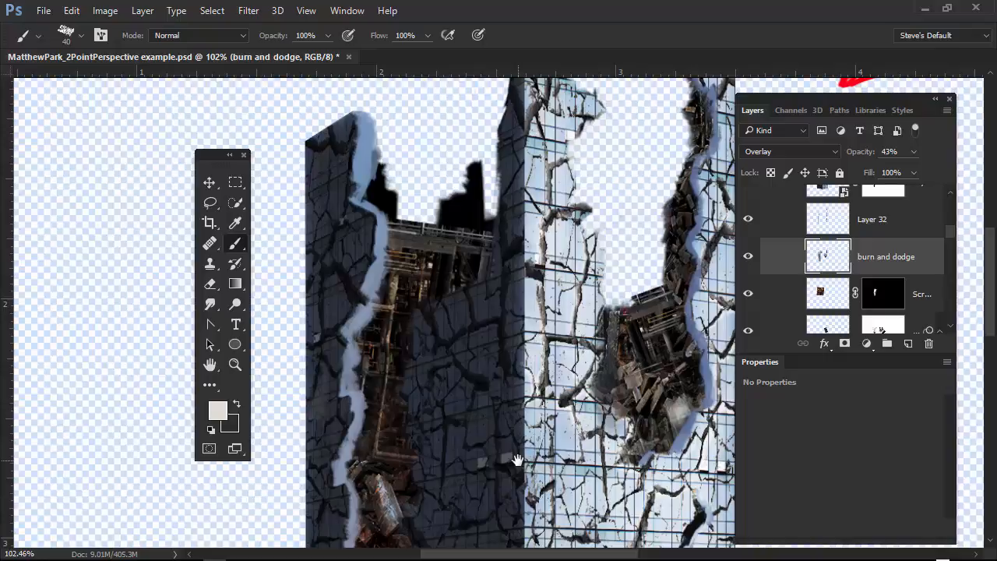
key(alt+Tab)
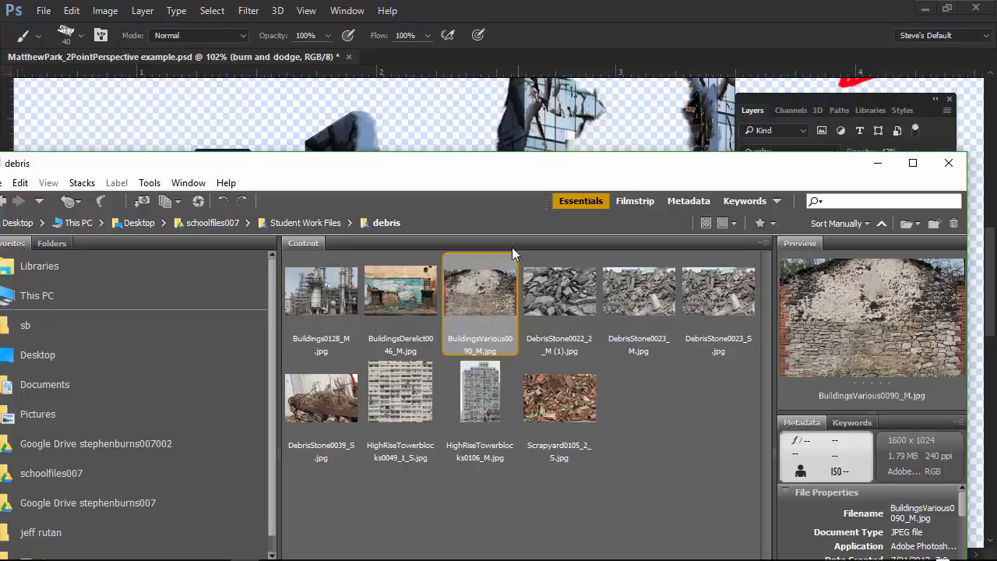
drag(499, 310, 434, 165)
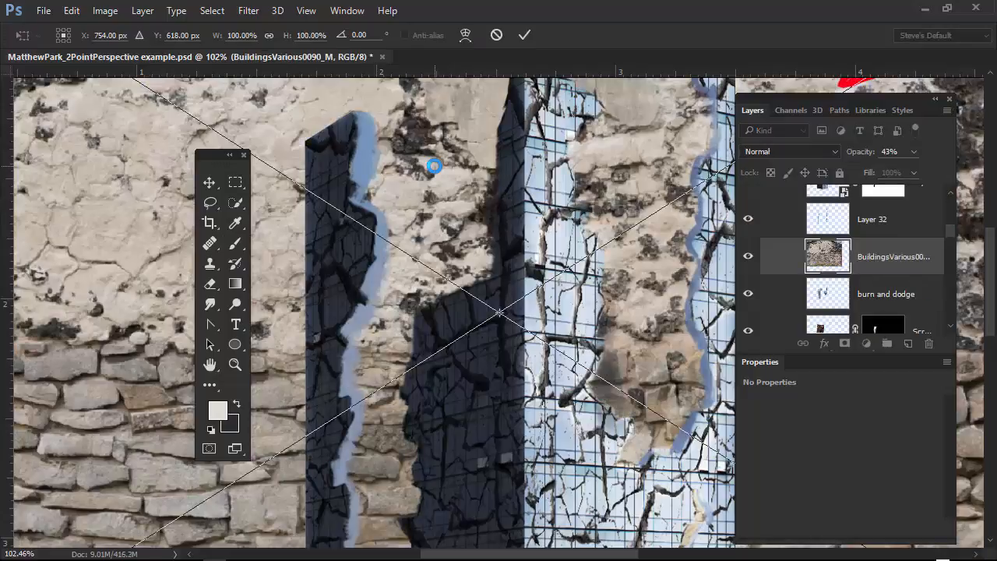
Scale the placed stone wall image down to about 33% width and 31% height and apply the transform.
scroll(558, 473, down, 5)
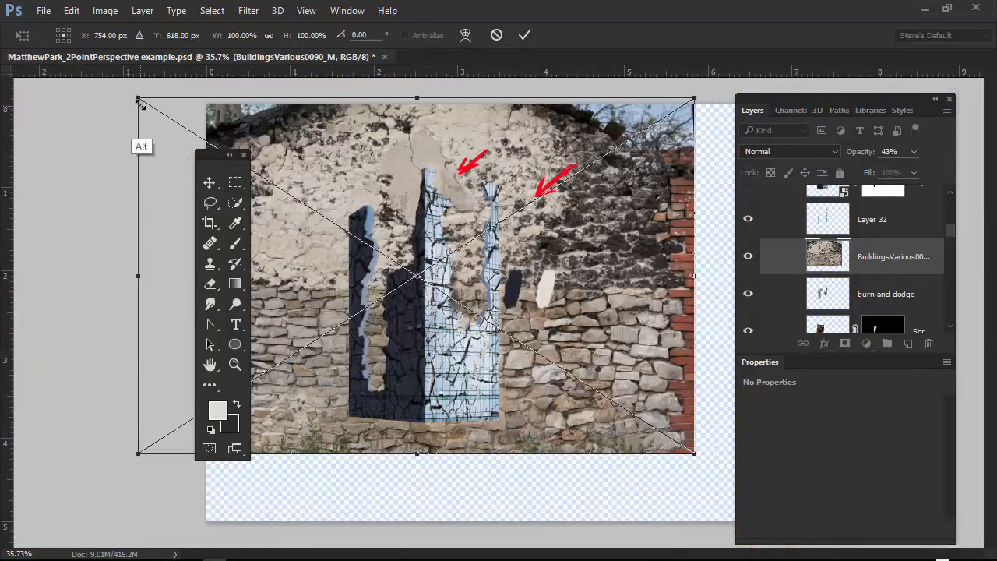
drag(139, 99, 325, 220)
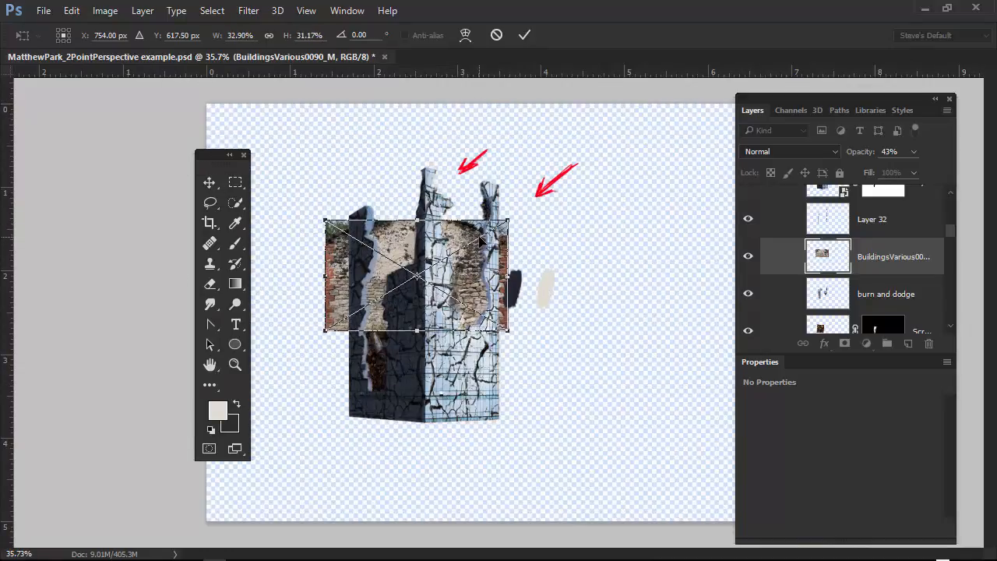
key(Return)
key(b)
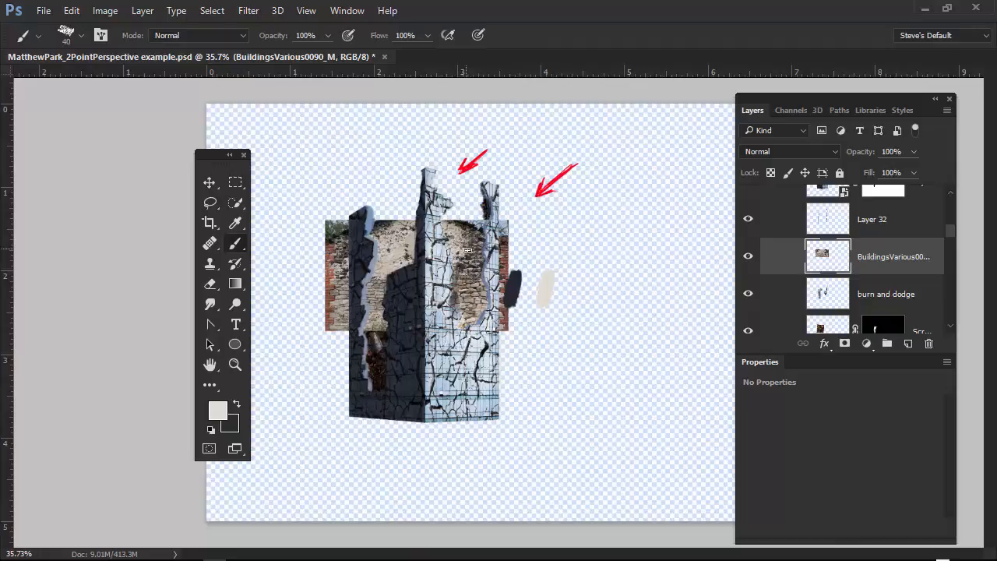
Move the stone wall image off the building onto the empty canvas beside it, without keeping a duplicate.
key(v)
drag(448, 268, 645, 356)
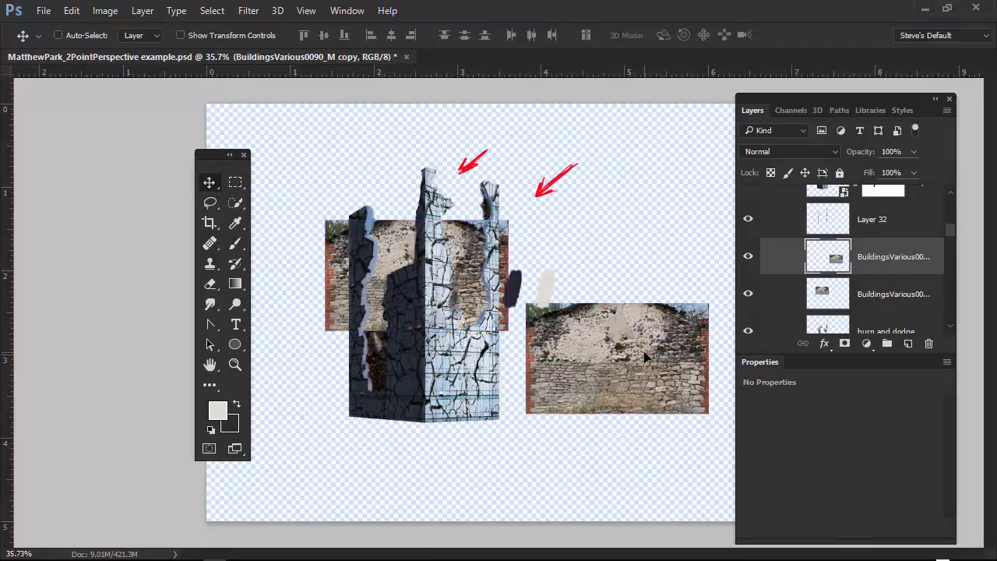
key(ctrl+z)
drag(462, 264, 653, 340)
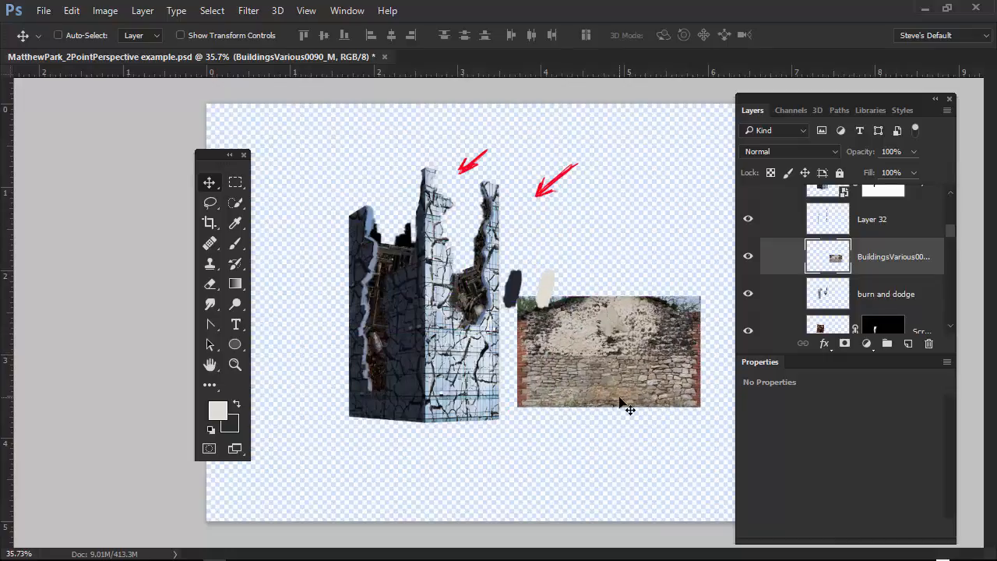
Toggle the visibility of Layer 32 to examine the painted edges along the building's broken walls.
click(748, 219)
click(747, 219)
click(747, 219)
drag(388, 240, 471, 235)
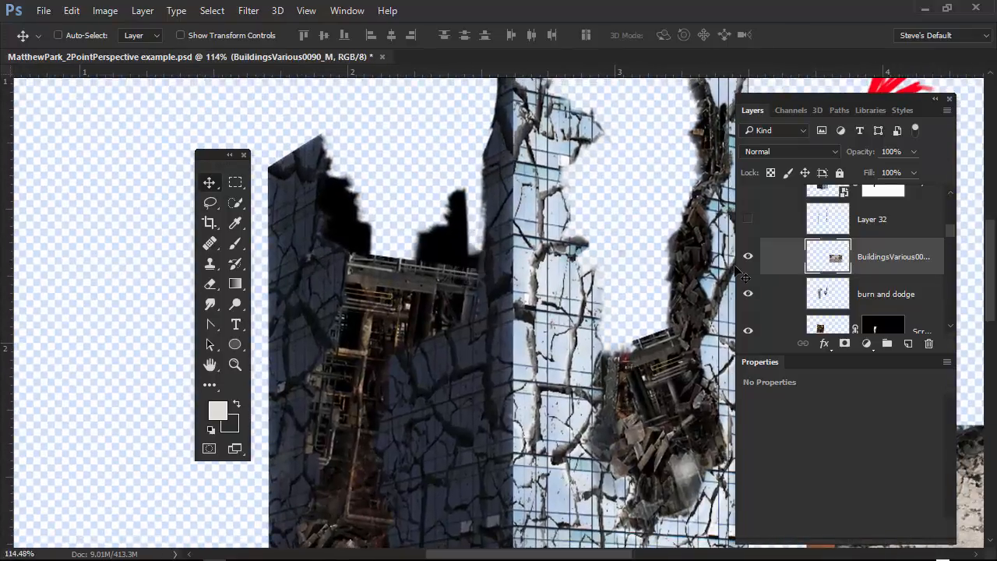
click(748, 219)
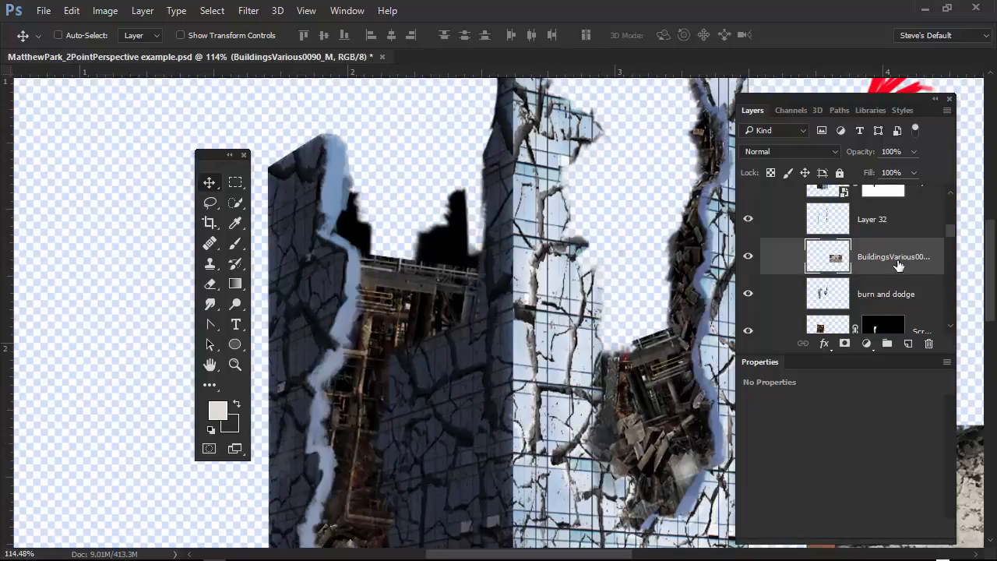
Reorder the stone wall layer above Layer 32 and move the image over the building's left broken edge.
drag(898, 265, 888, 210)
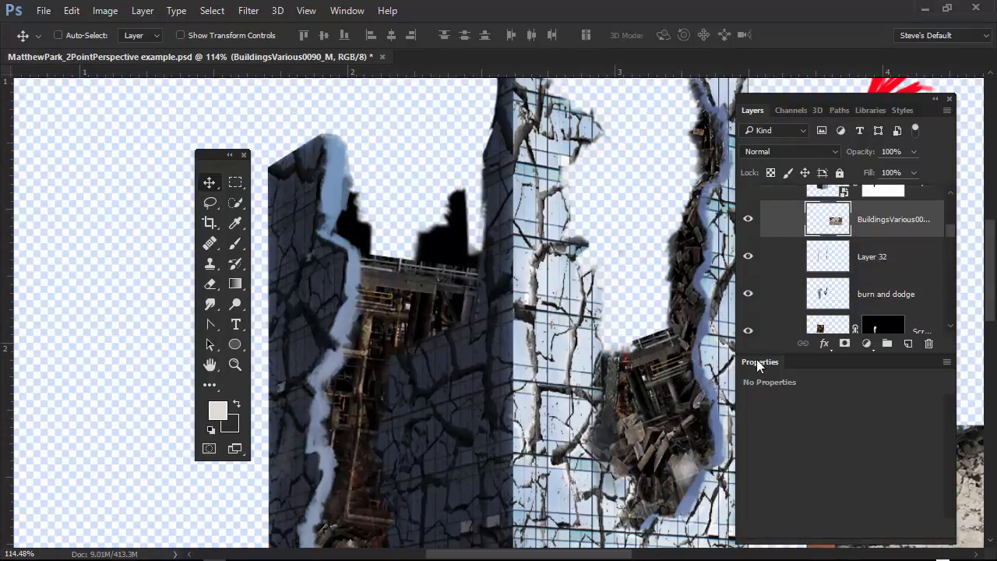
drag(691, 450, 359, 248)
drag(565, 316, 484, 335)
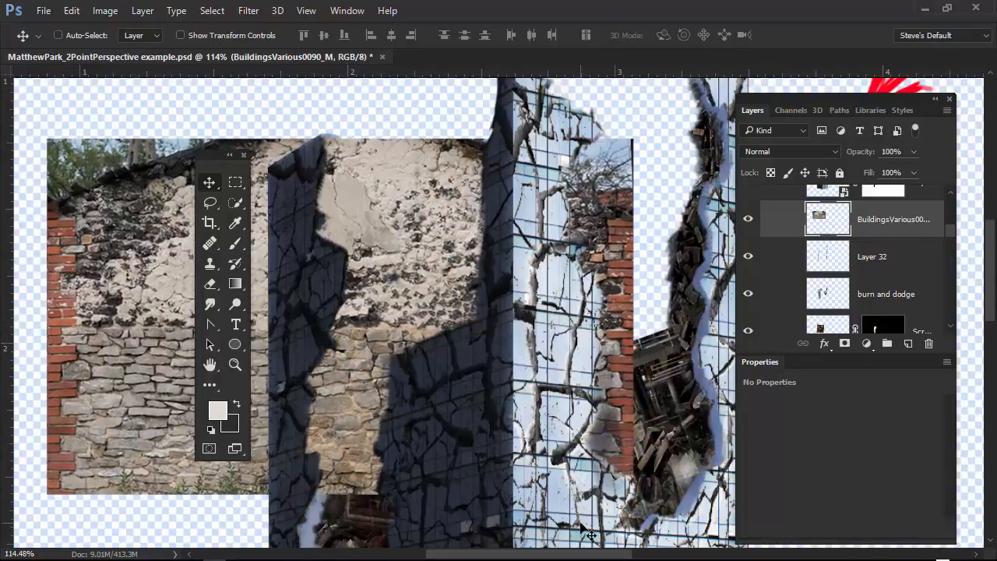
Shrink the stone wall image to about 47% width and 49% height and place it near the building's upper part.
key(ctrl+t)
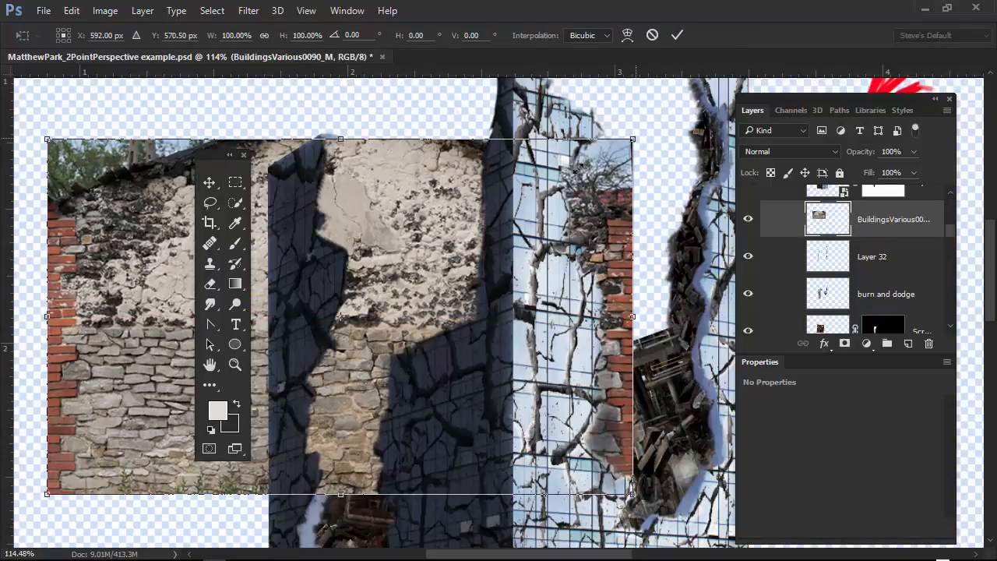
drag(632, 140, 321, 328)
drag(134, 403, 437, 191)
drag(212, 154, 75, 164)
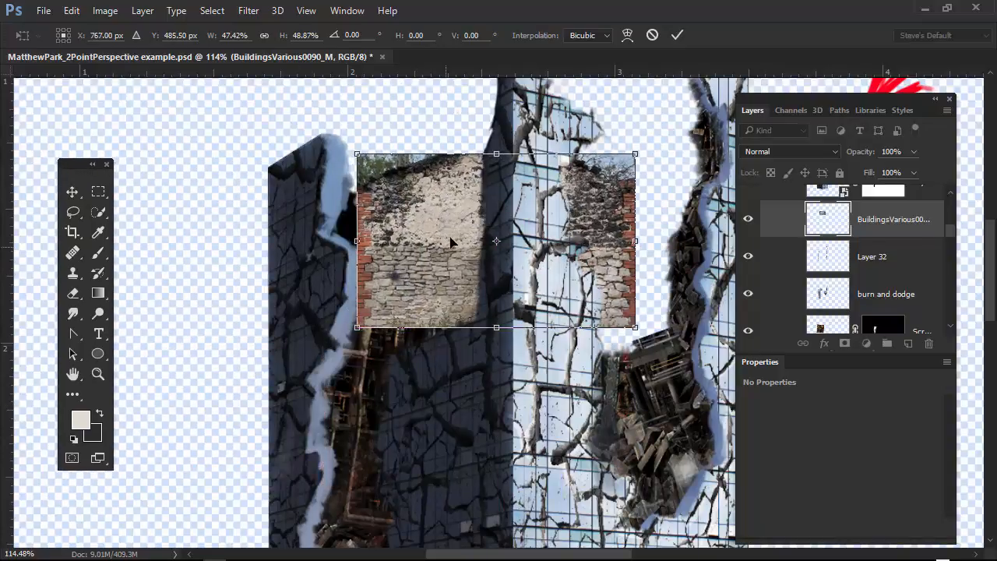
Rotate the stone wall image to about -88° and position it over the upper left broken edge.
drag(451, 243, 312, 247)
drag(499, 333, 435, 116)
drag(406, 217, 336, 247)
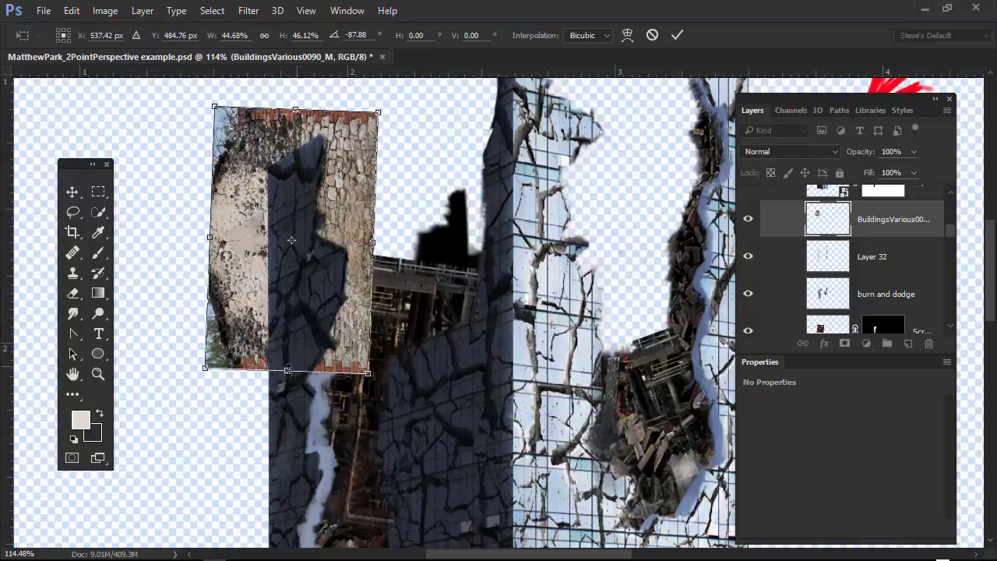
Narrow the rotated stone wall image to about 46% width and 41% height and apply the transform.
mouse_move(367, 372)
mouse_down()
mouse_move(354, 334)
mouse_move(373, 336)
mouse_move(363, 384)
mouse_up()
right_click(363, 385)
click(405, 448)
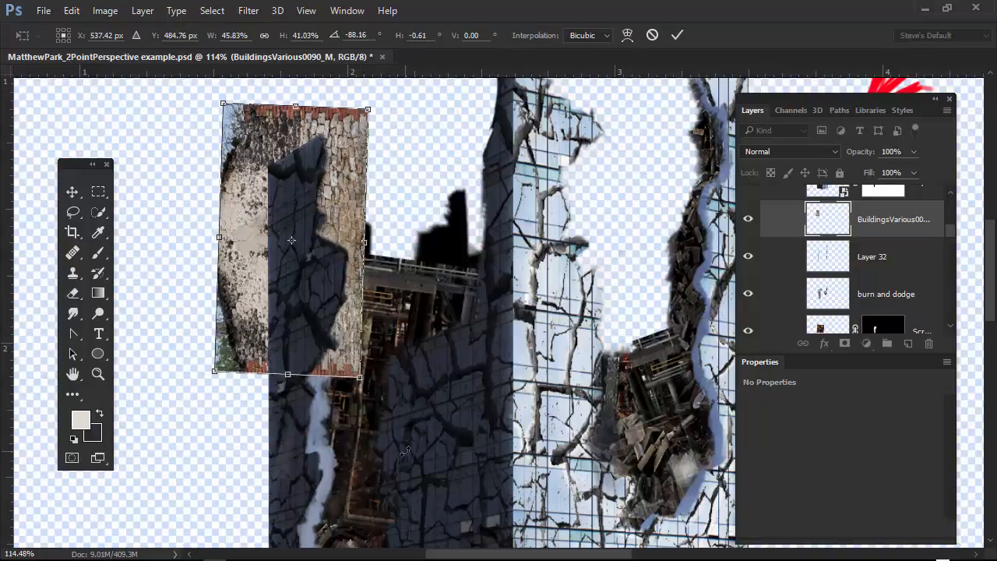
mouse_move(413, 377)
mouse_down()
mouse_move(420, 372)
mouse_move(415, 379)
mouse_up()
key(Return)
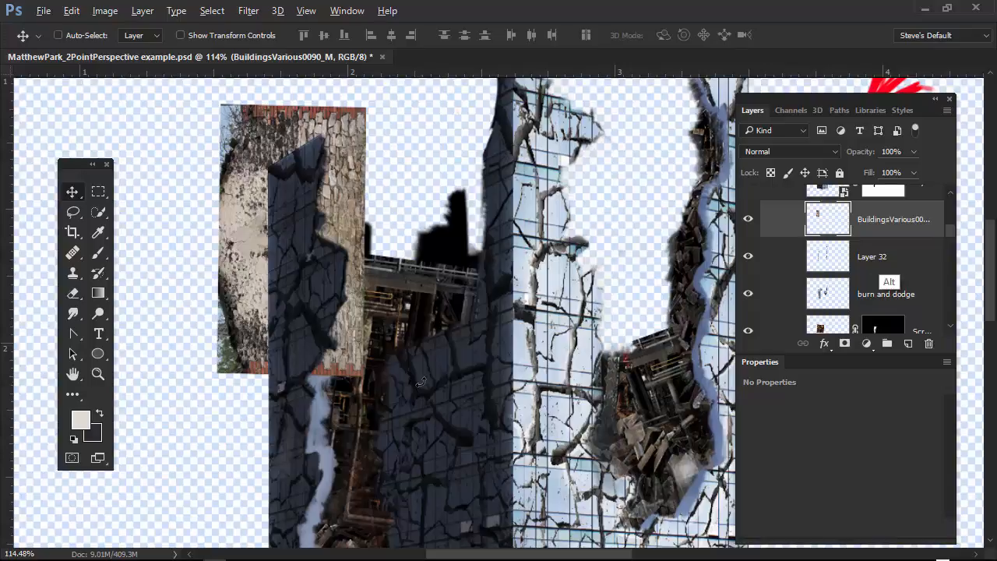
Clip the stone wall layer to Layer 32 and stretch it down the left edge to about 115% width and 150% height.
alt+click(884, 236)
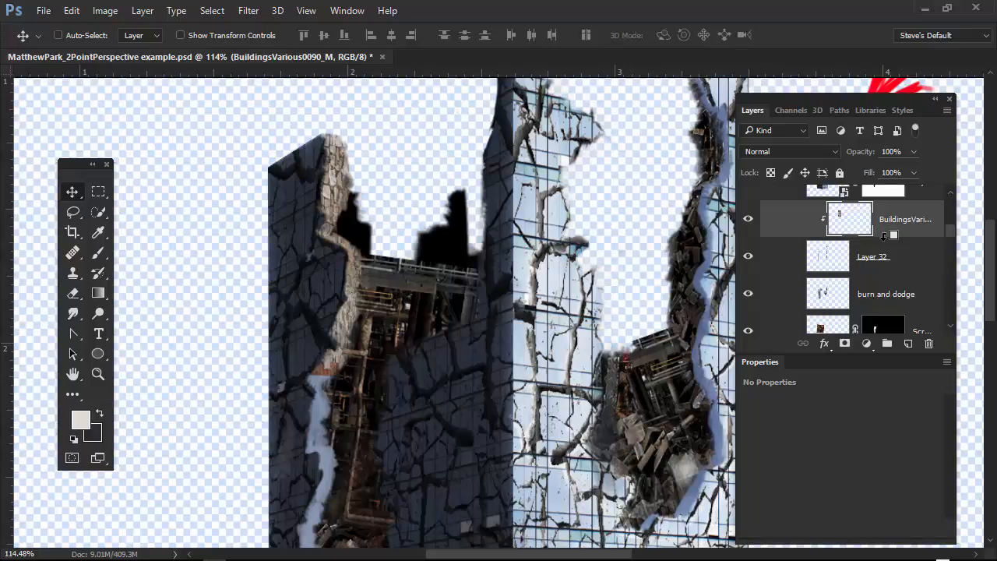
mouse_move(346, 368)
mouse_down()
mouse_move(347, 403)
mouse_move(349, 387)
mouse_up()
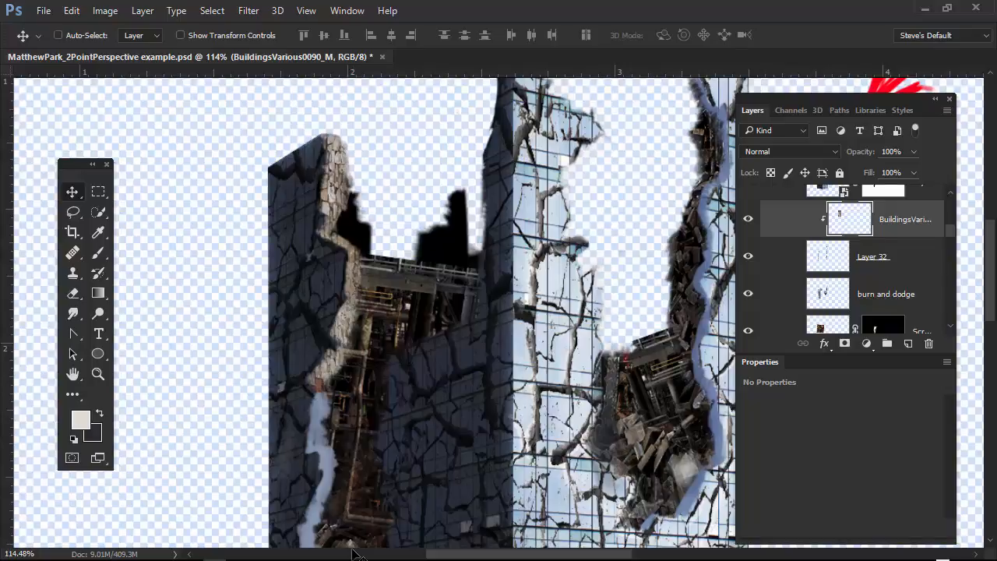
key(ctrl+t)
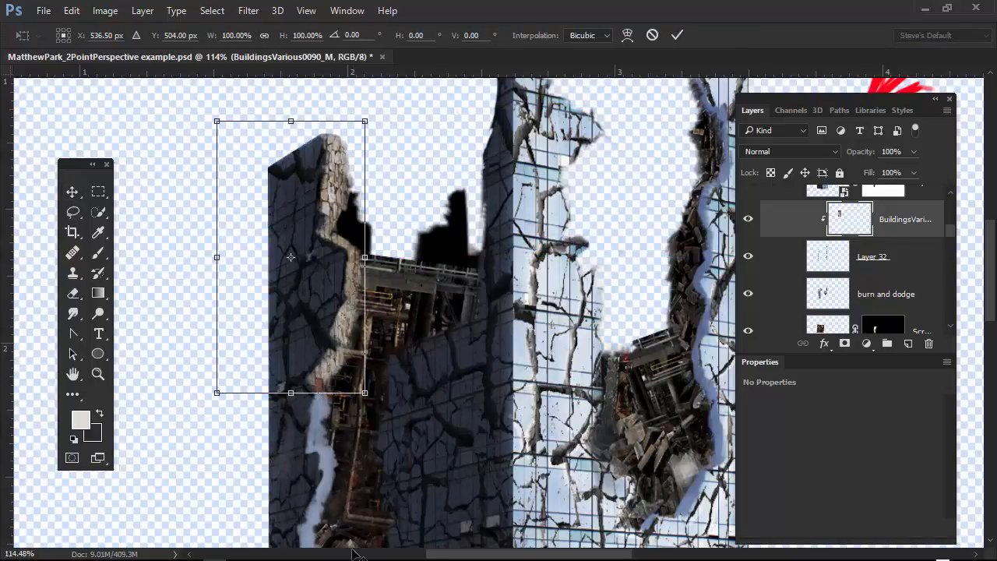
drag(497, 497, 558, 452)
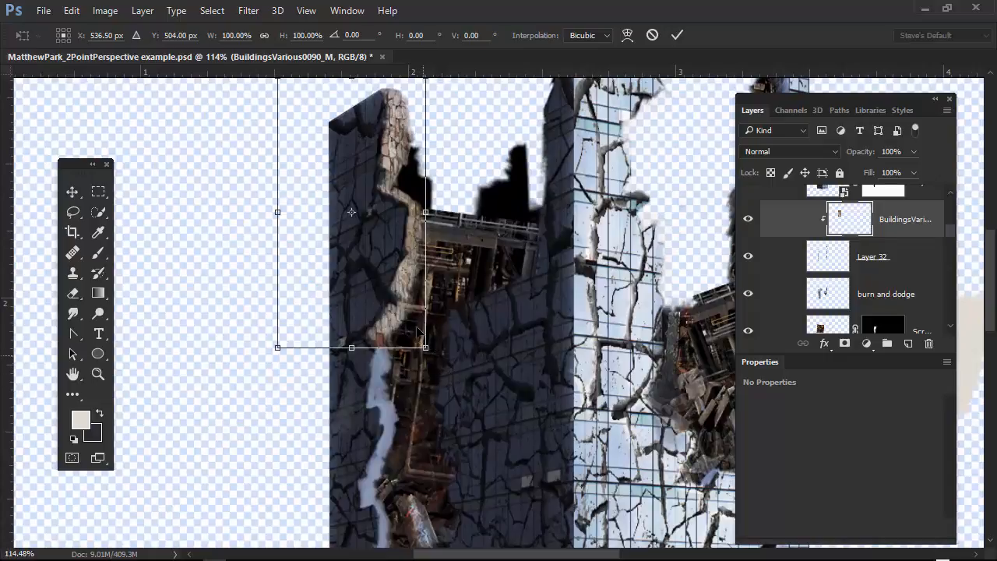
drag(424, 349, 443, 476)
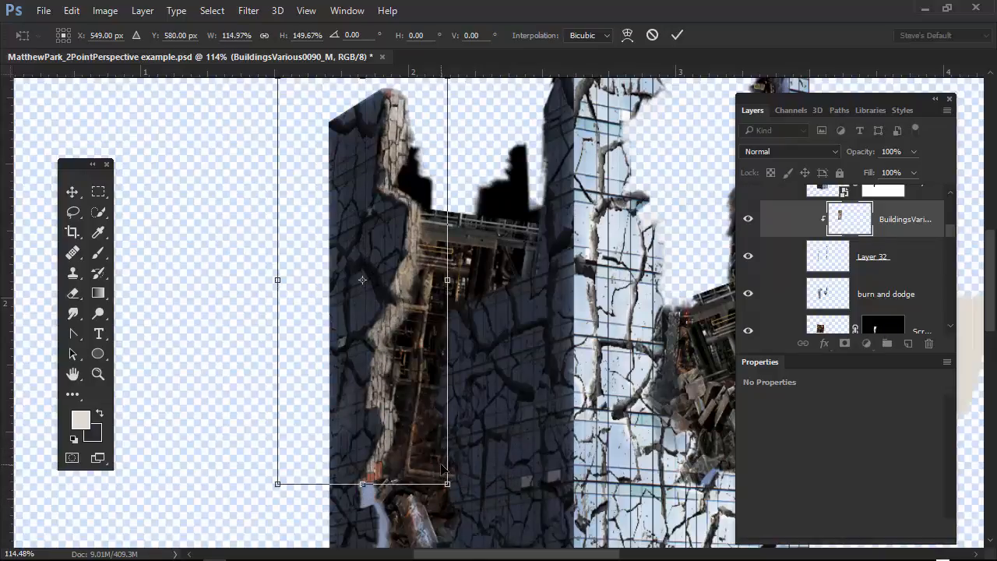
key(Return)
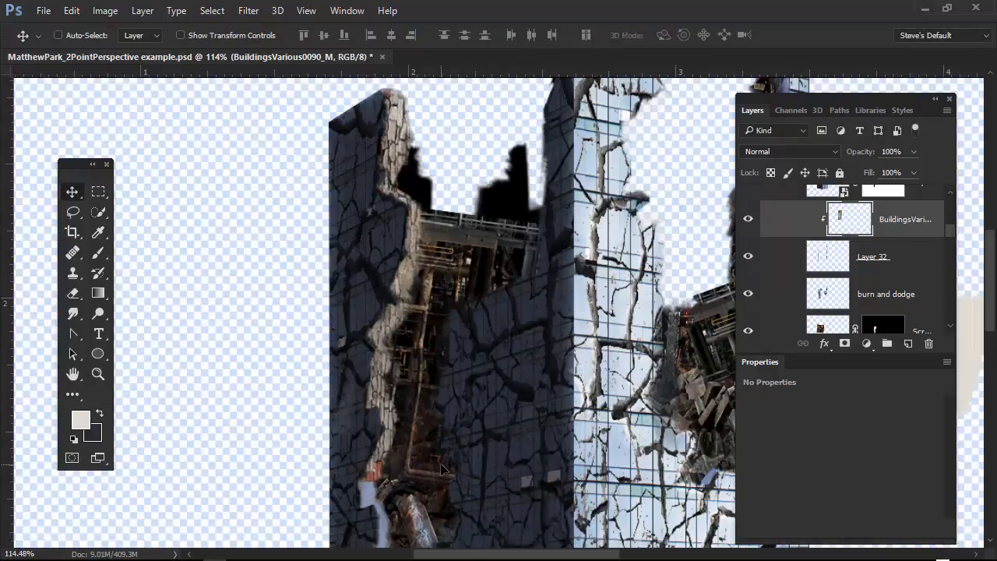
Duplicate the clipped stone wall layer and clip the copy to Layer 32 as well.
drag(566, 482, 478, 348)
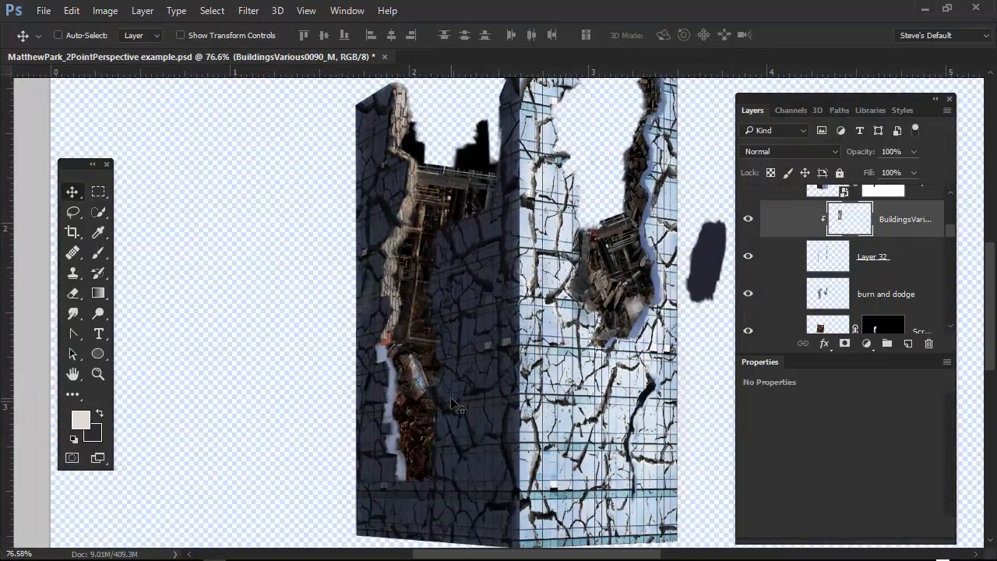
key(ctrl+j)
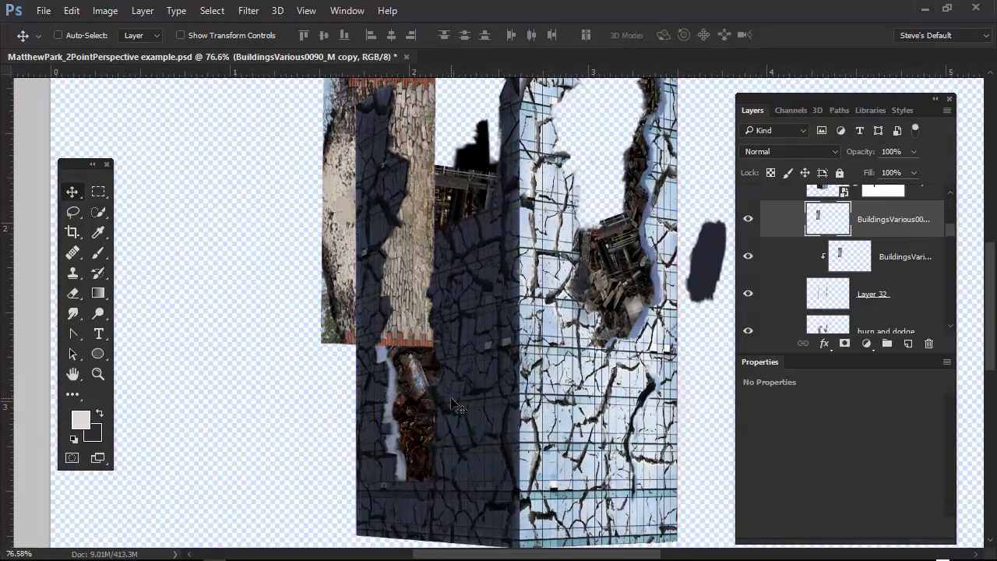
alt+click(886, 236)
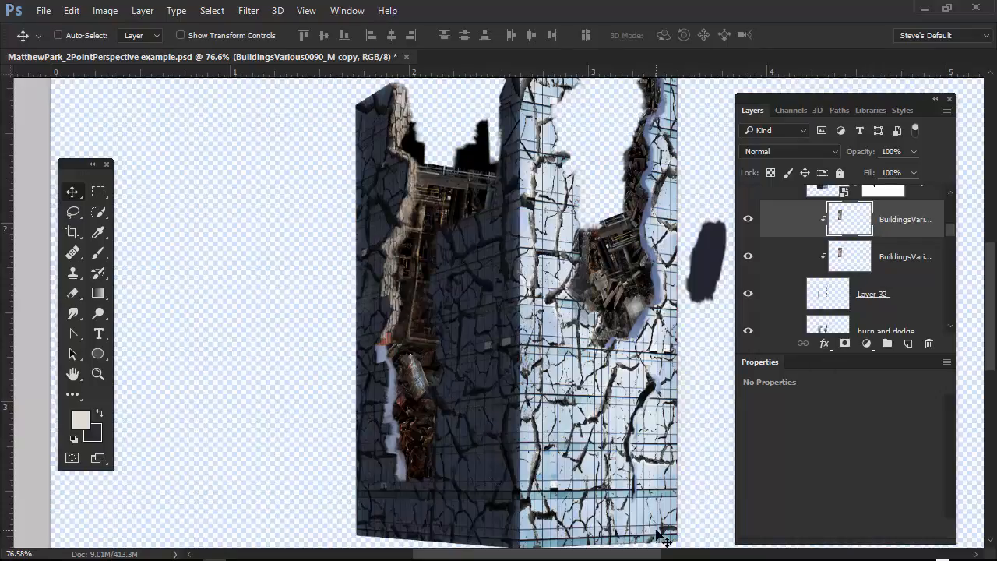
Reselect the copied stone texture layer and move it down to cover the lower part of the left broken edge.
ctrl+click(401, 302)
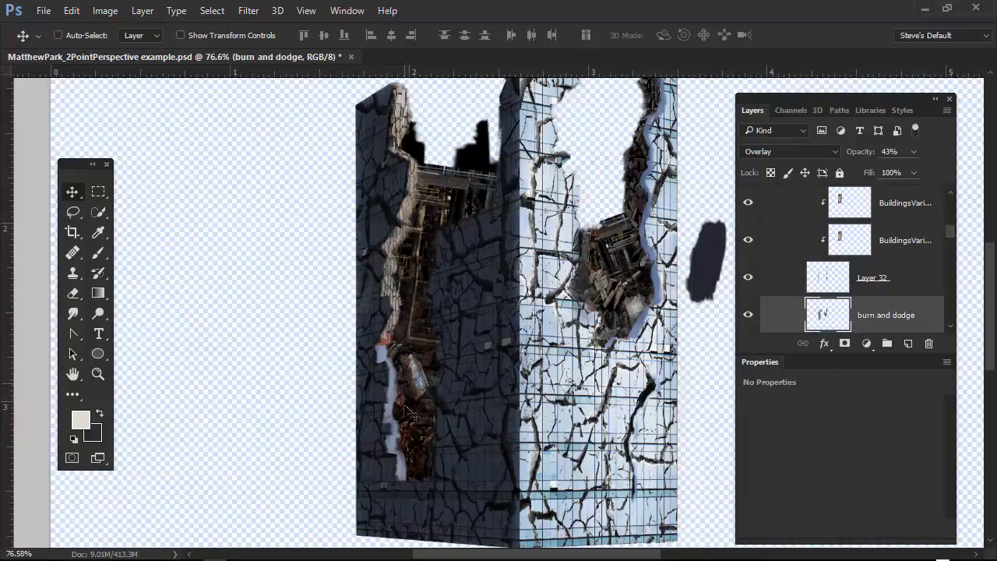
ctrl+click(405, 461)
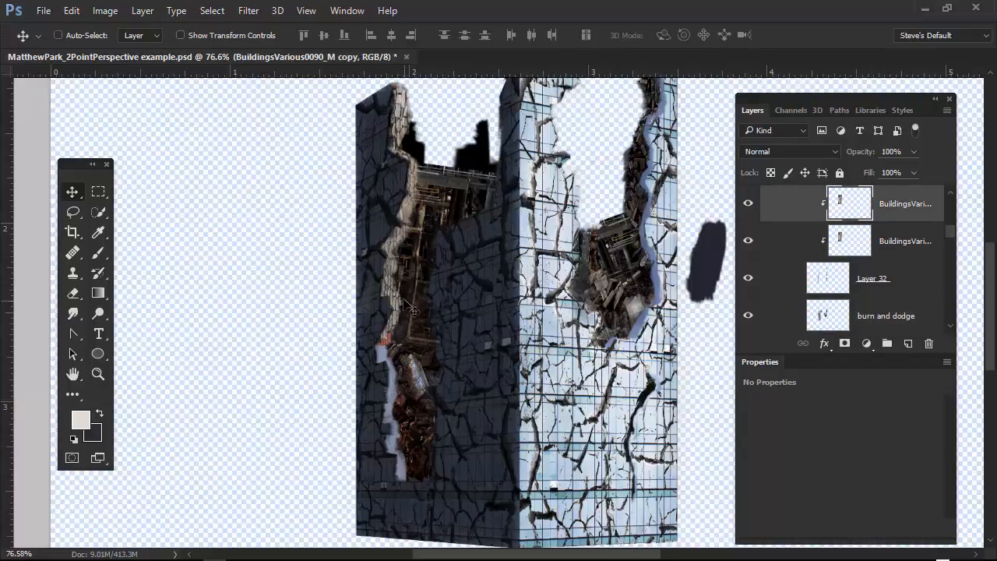
drag(412, 310, 395, 368)
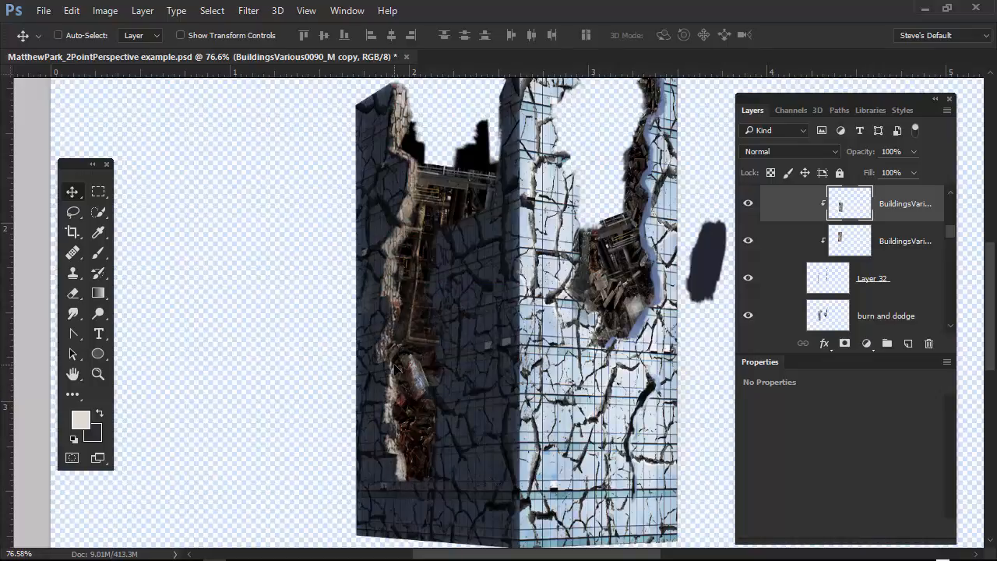
Rotate the copied stone texture by about 180°, reposition it along the lower left edge, and apply the transform.
key(ctrl+t)
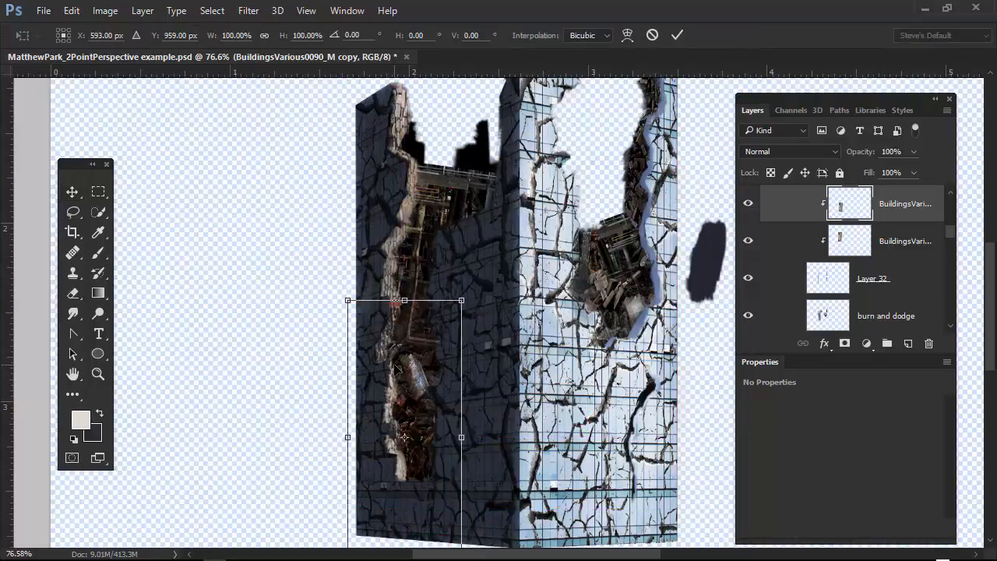
drag(397, 254, 467, 246)
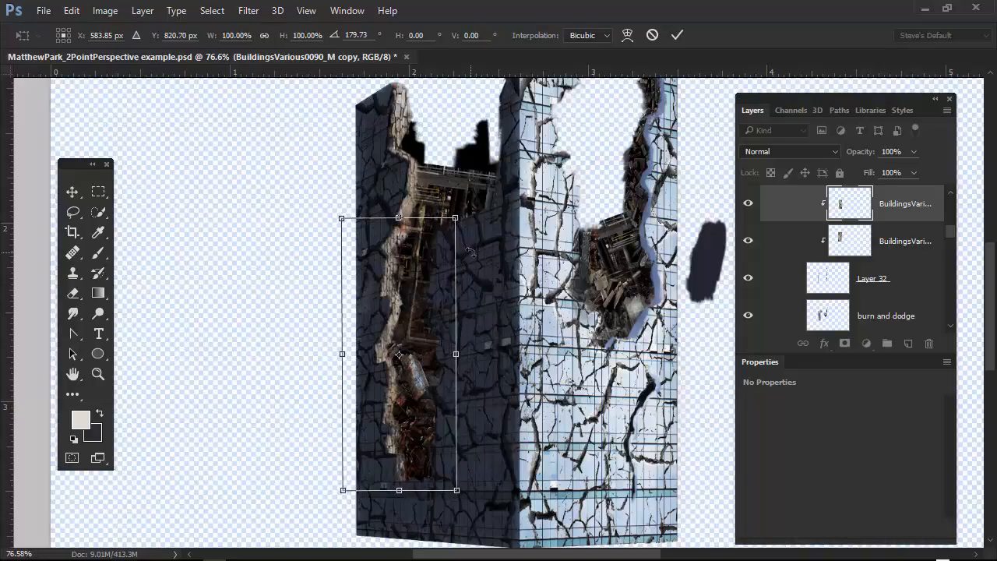
key(Return)
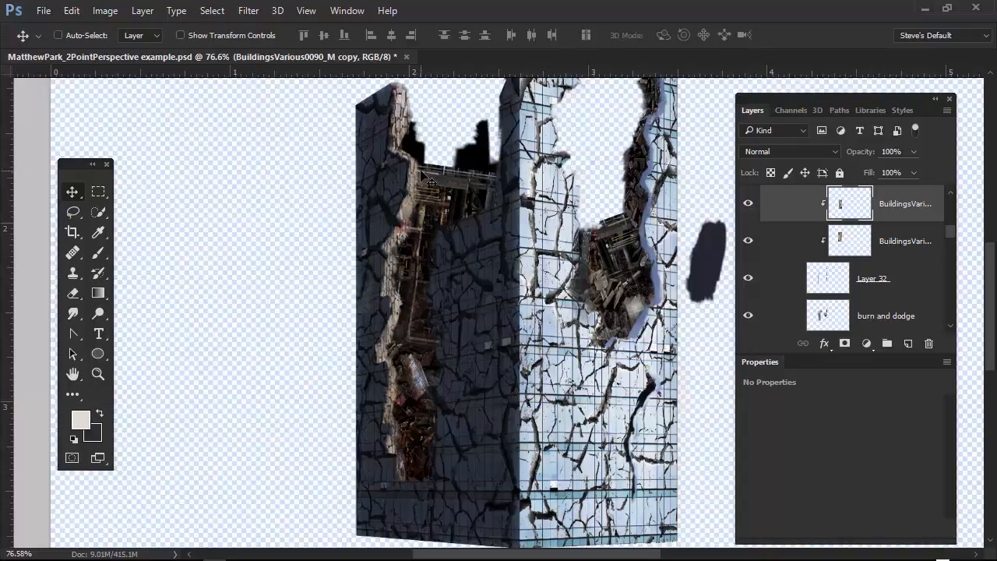
Add a new layer above the copied stone texture, clip it to Layer 32, and set its blend mode to Overlay.
drag(950, 232, 948, 227)
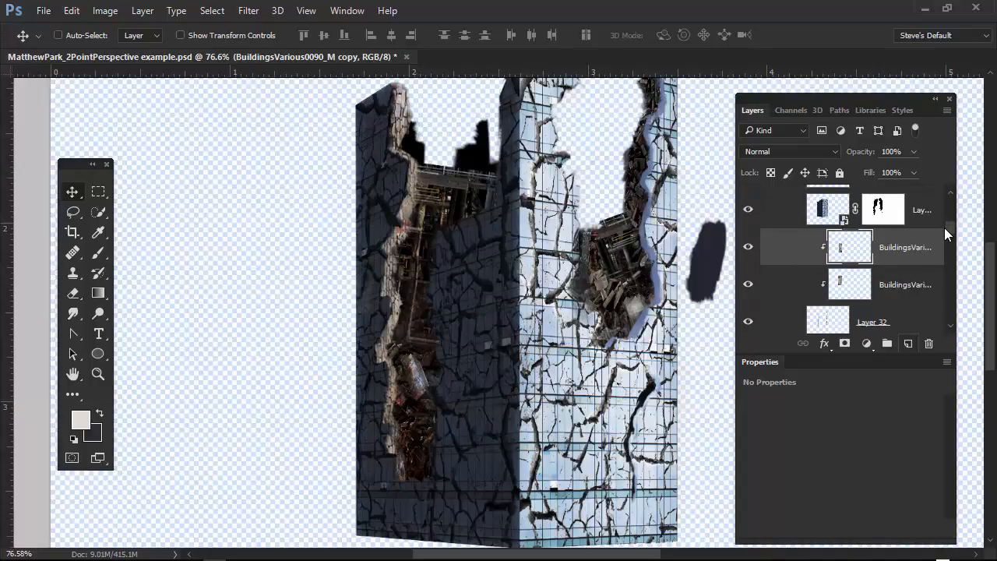
click(907, 343)
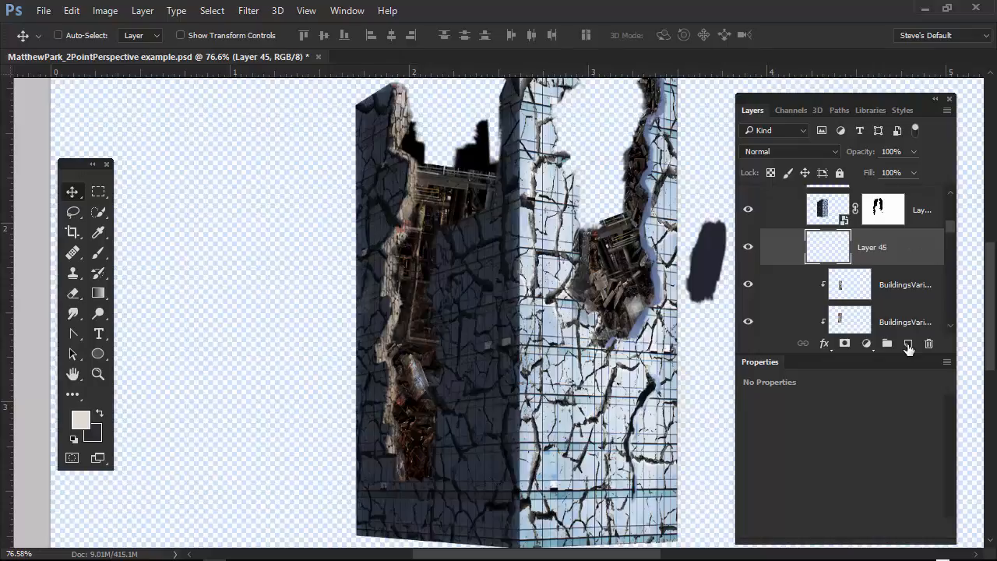
alt+click(895, 262)
click(836, 155)
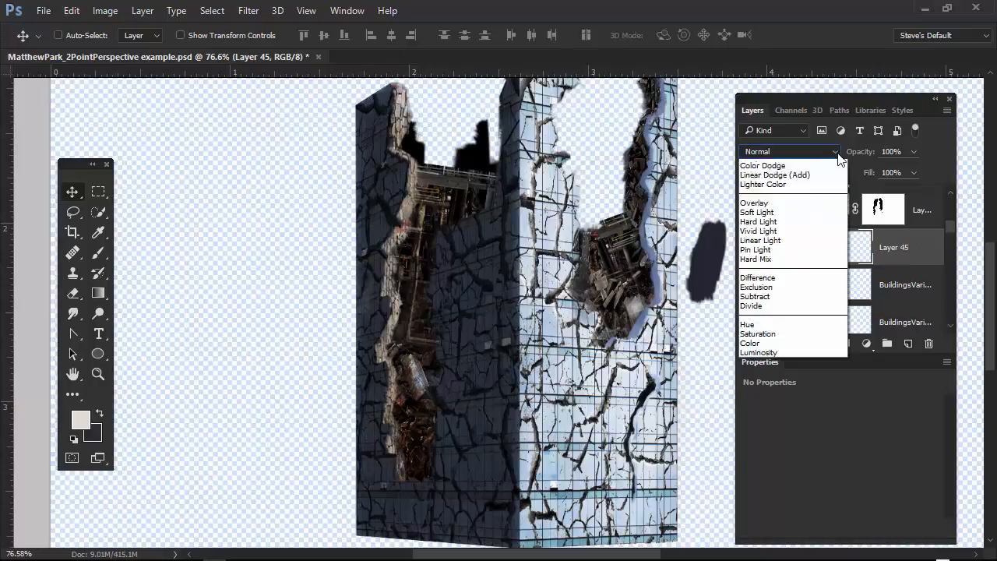
click(785, 306)
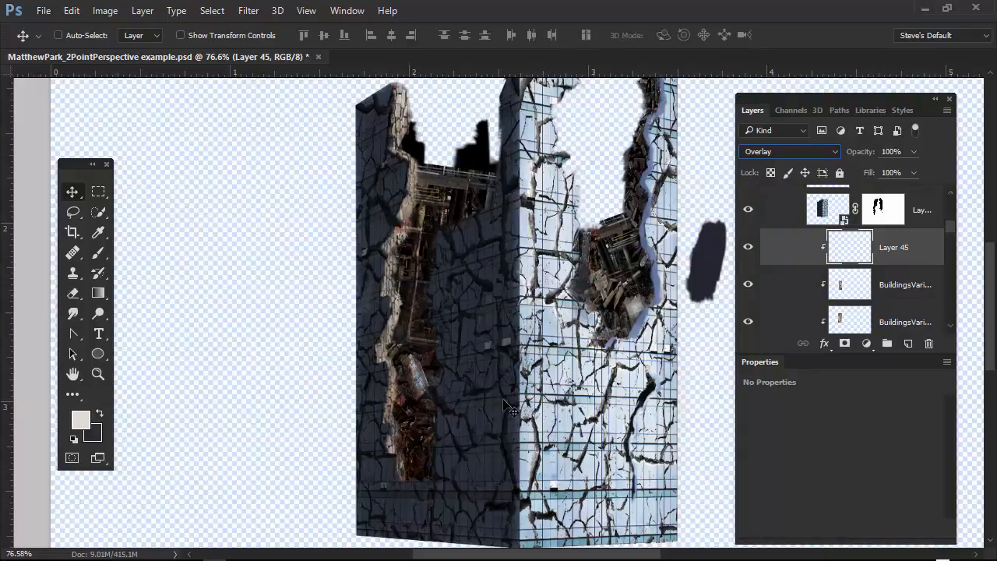
Paint dark shading over the left stone edge on the Overlay layer with the 40 px textured brush.
click(98, 252)
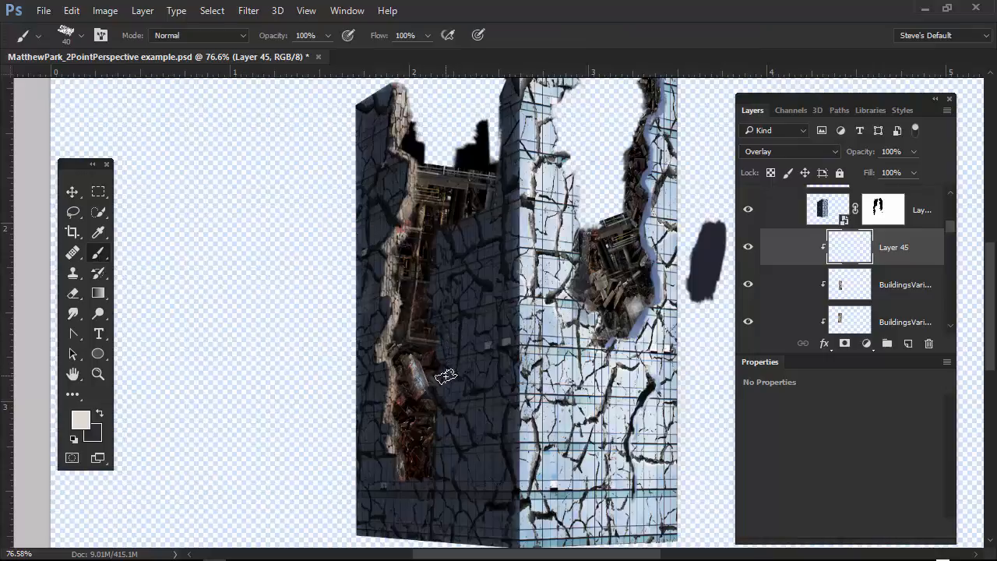
key(x)
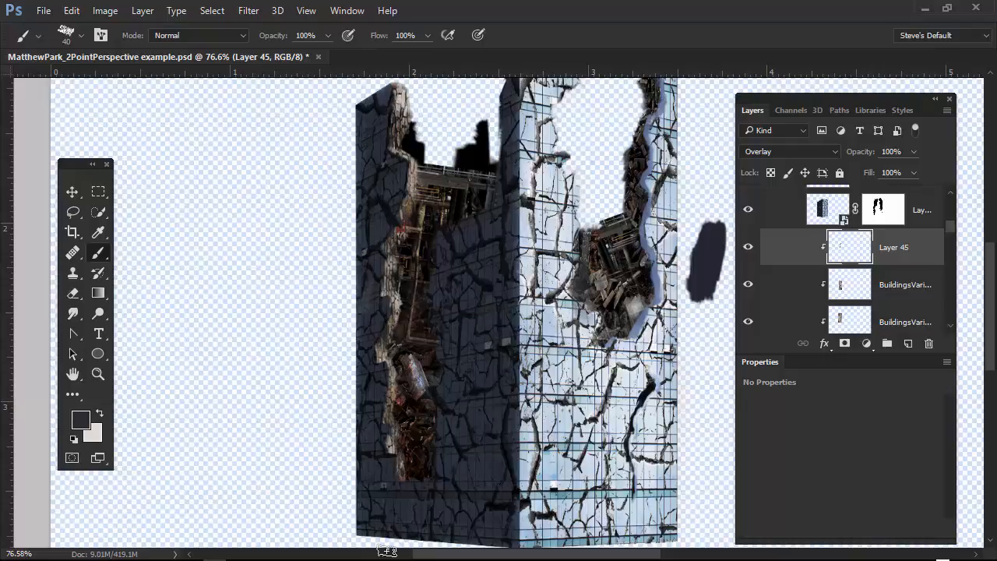
Select Layer 32, activate the Eraser, and look through its brush presets for a suitable tip.
scroll(419, 181, up, 5)
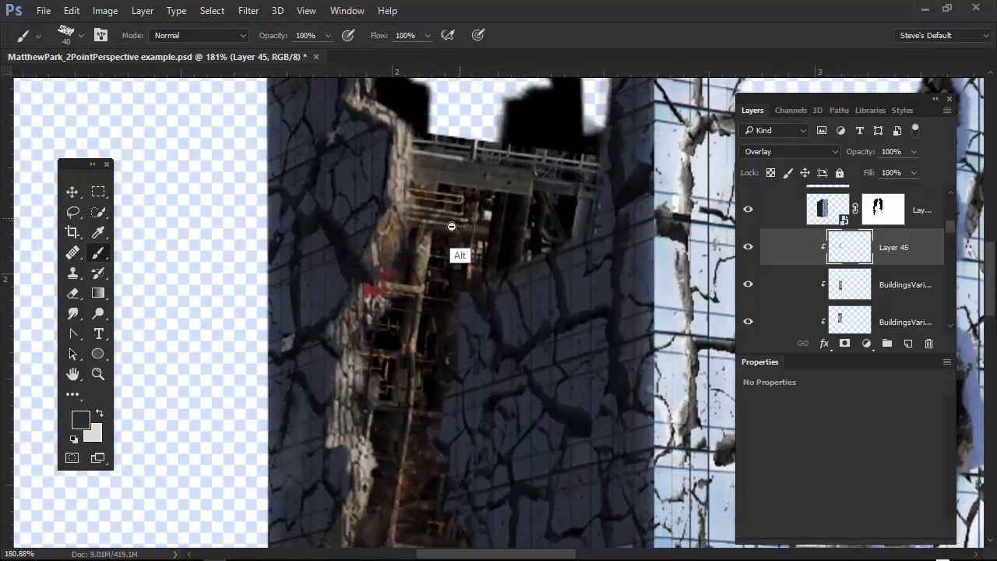
scroll(440, 351, up, 4)
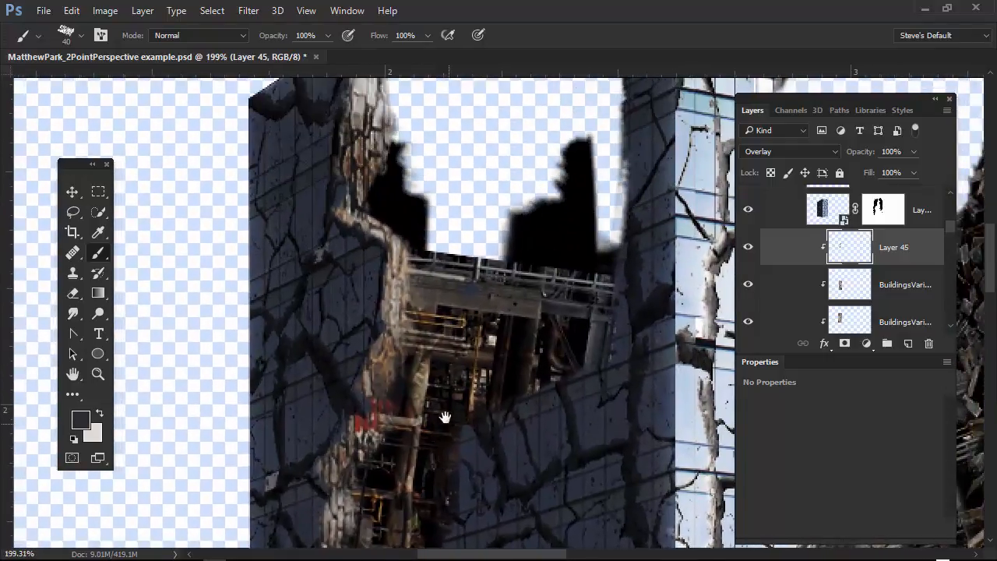
drag(949, 225, 944, 235)
click(939, 241)
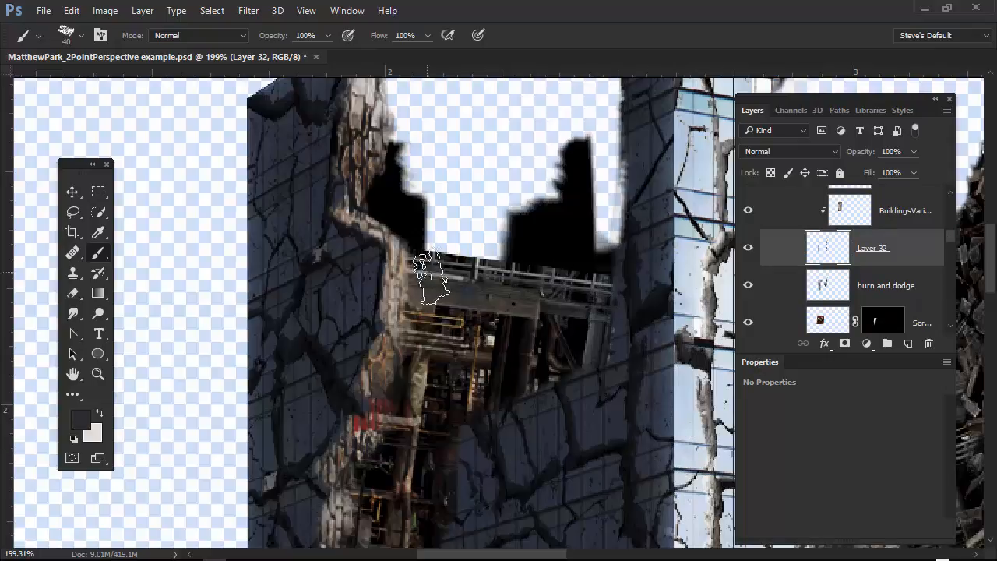
key(e)
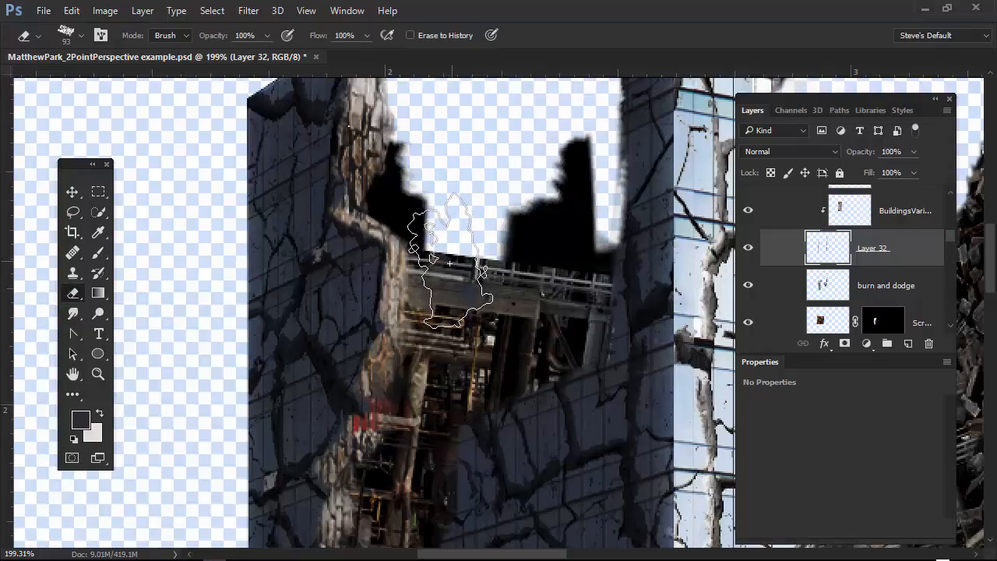
right_click(450, 261)
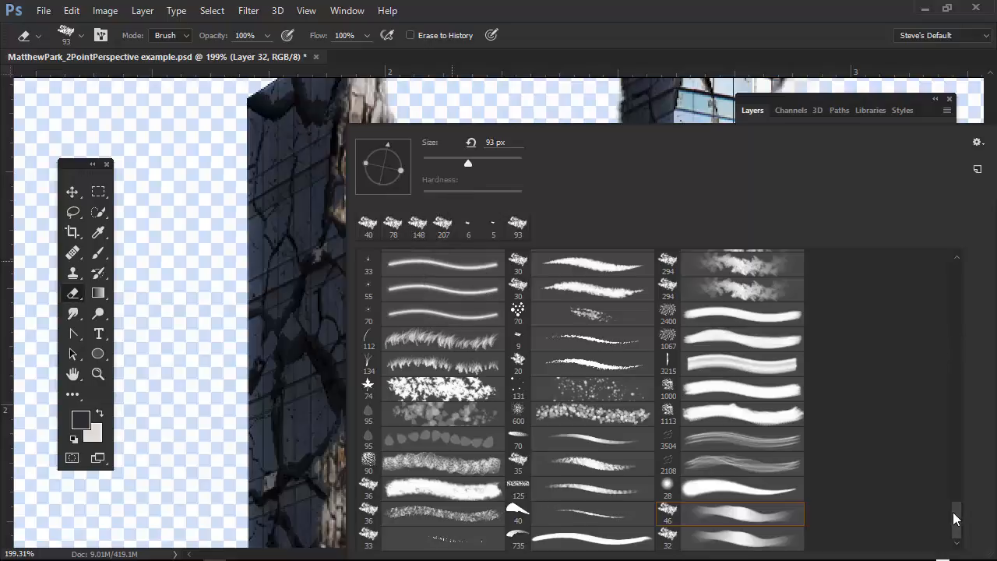
drag(958, 535, 925, 277)
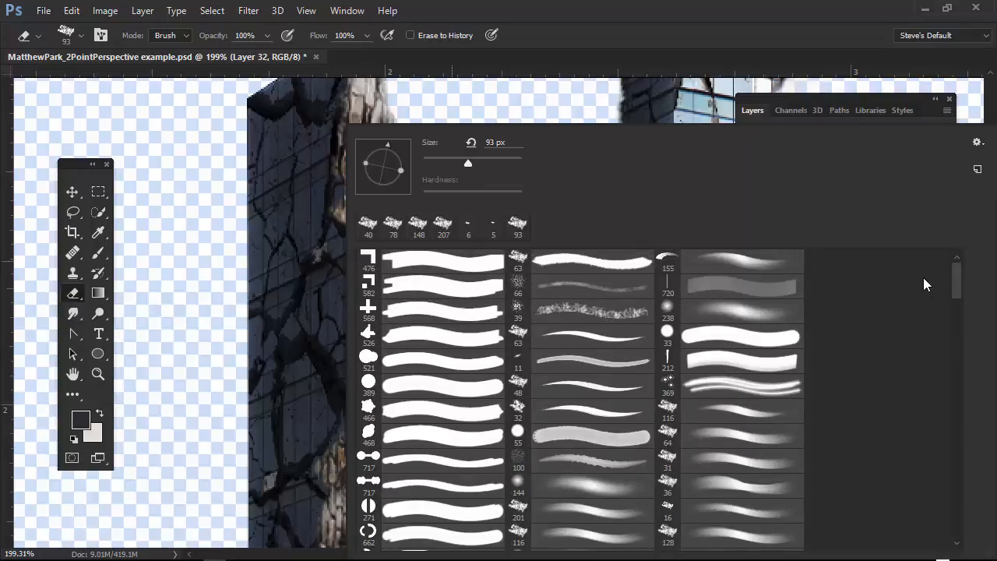
drag(923, 277, 681, 408)
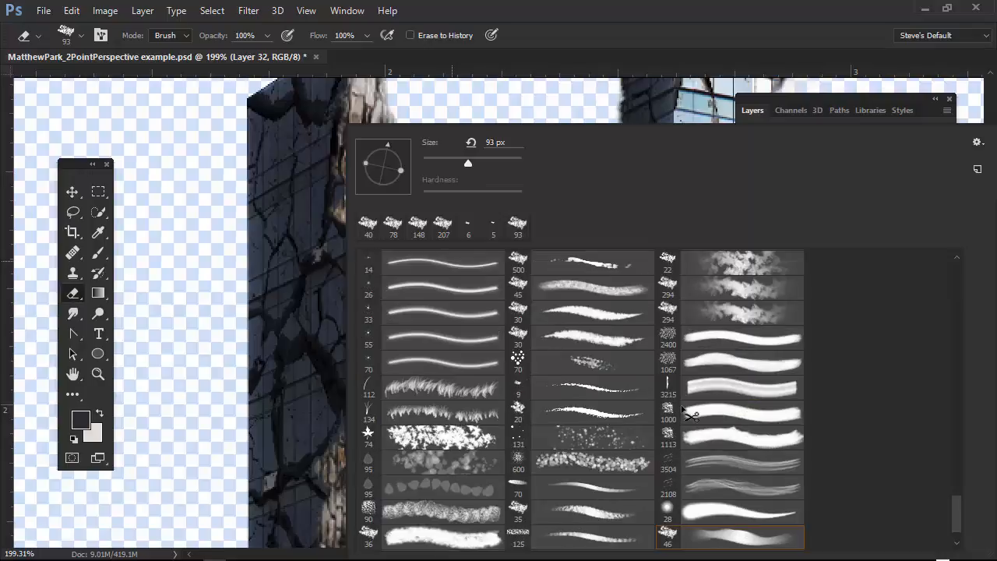
Turn off Transfer for the 93 px eraser brush and save it as a new brush preset.
click(101, 37)
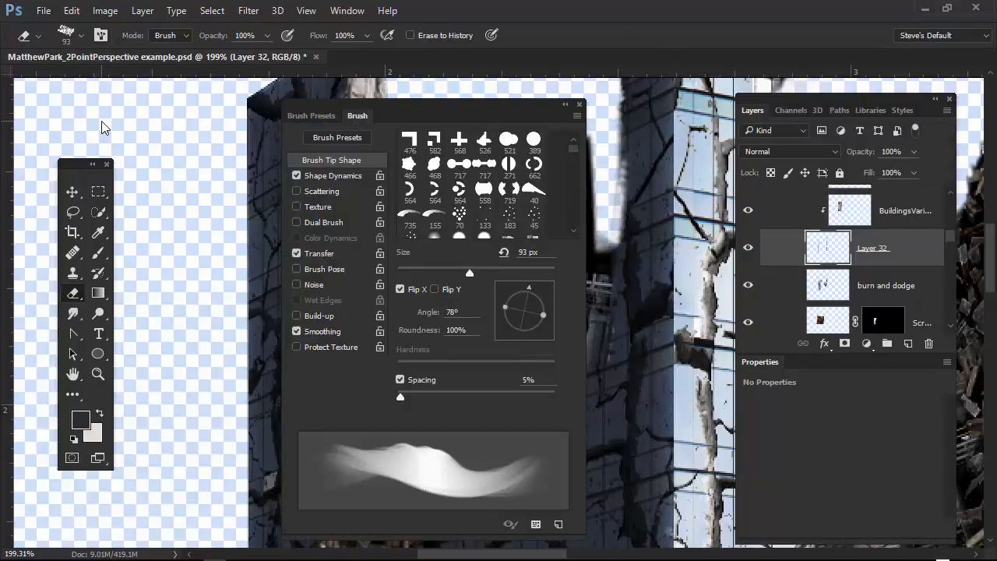
click(332, 255)
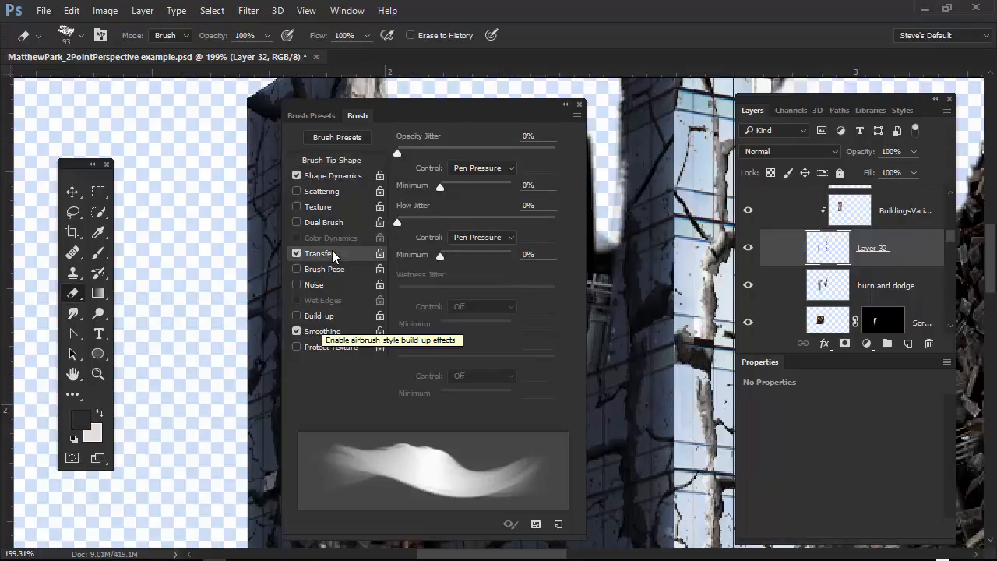
click(297, 254)
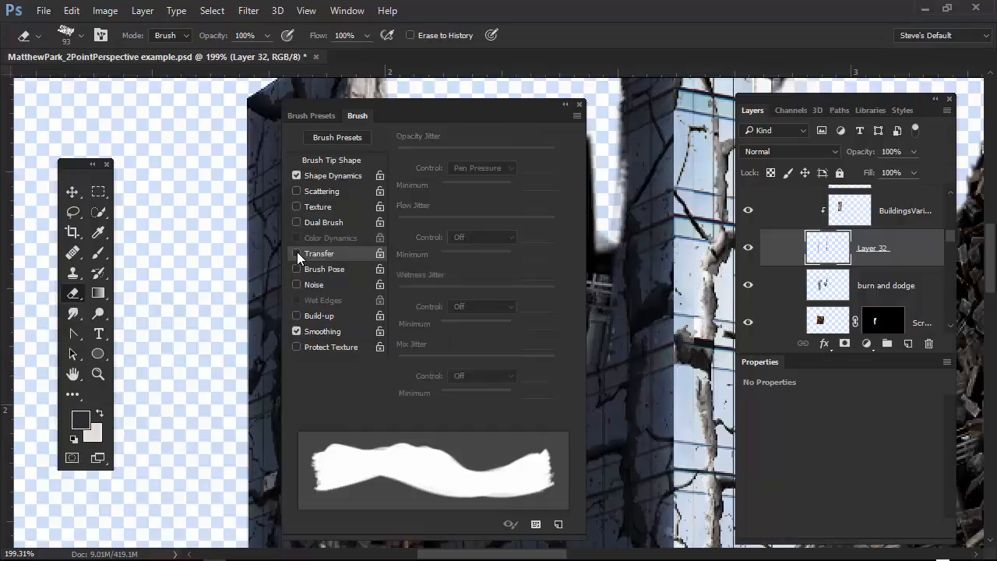
click(335, 176)
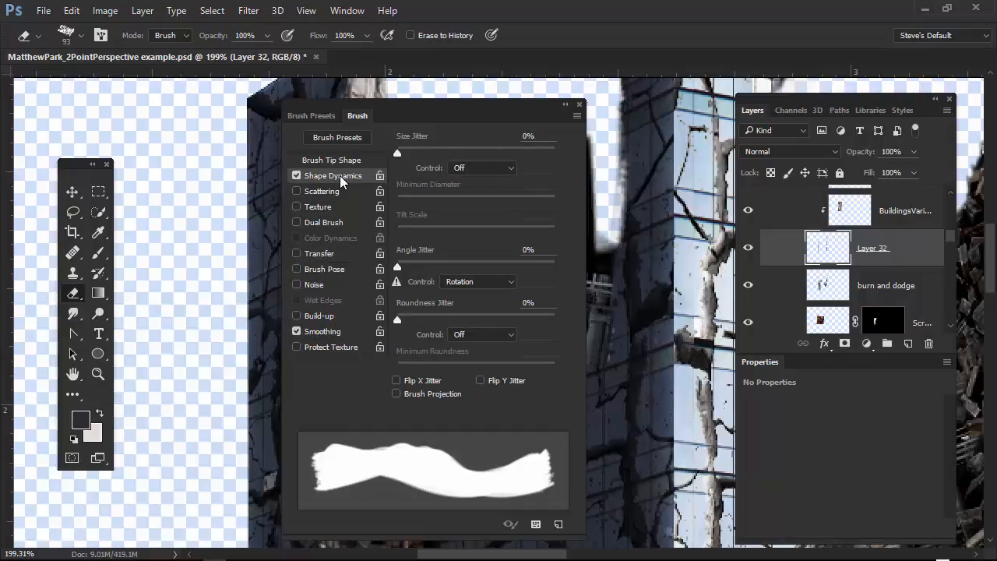
click(578, 115)
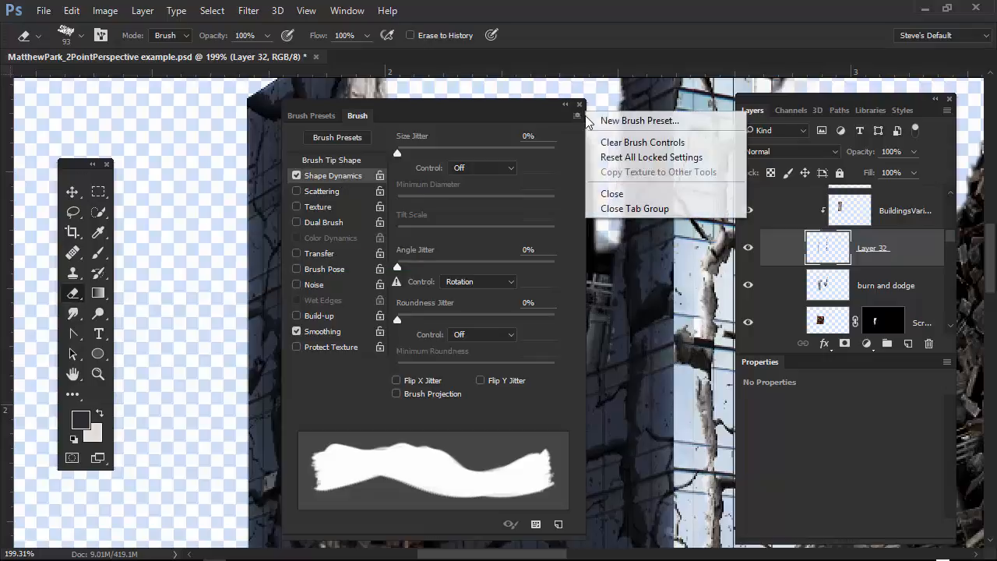
click(660, 125)
click(905, 278)
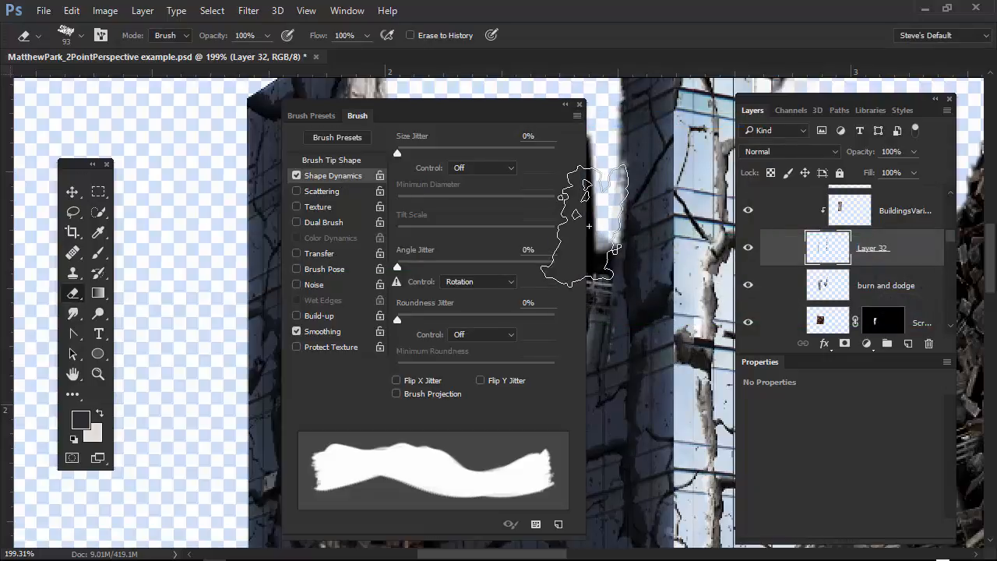
Reduce the eraser brush's spacing to 1% and save it as another preset with its size captured.
click(357, 160)
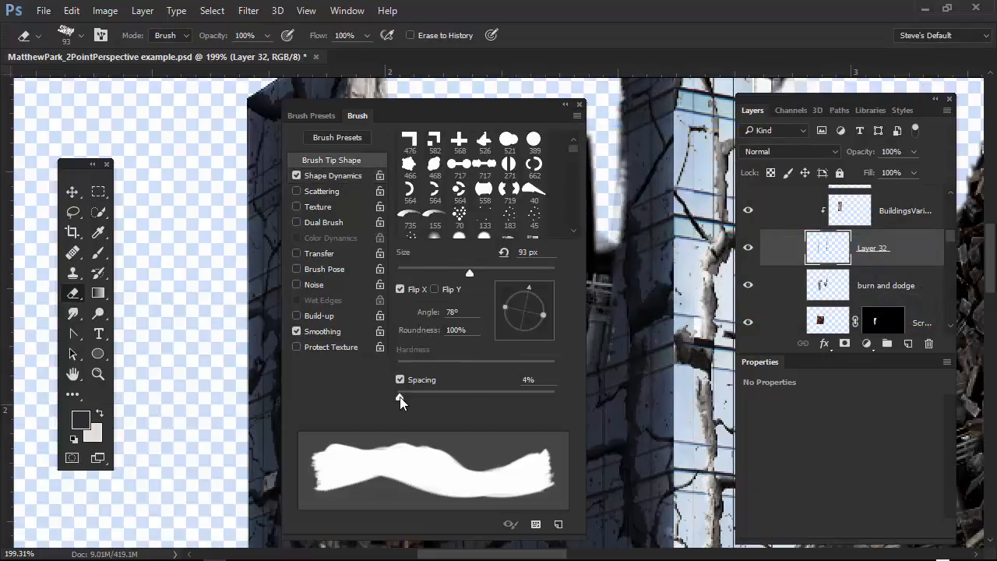
drag(399, 397, 397, 397)
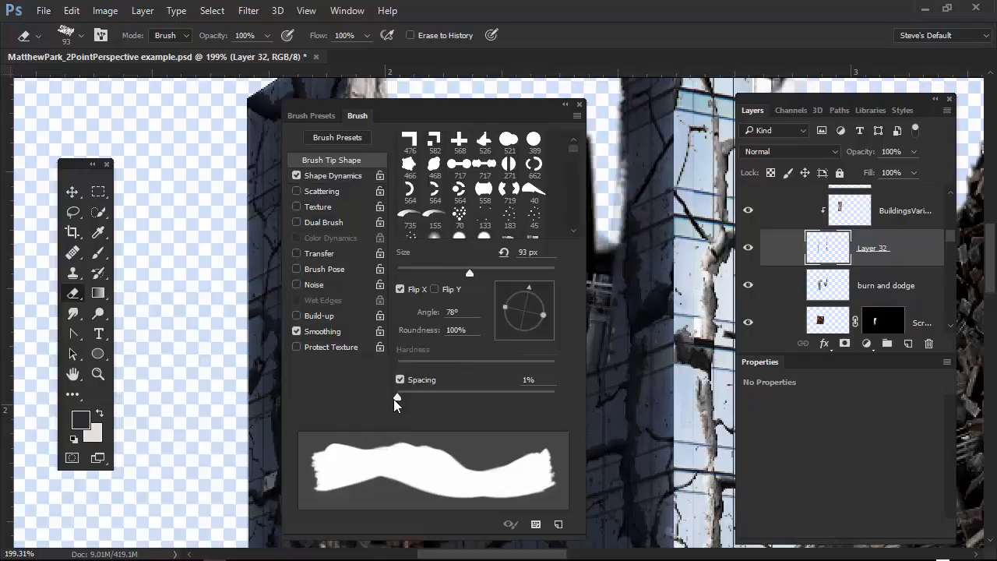
click(577, 115)
click(661, 123)
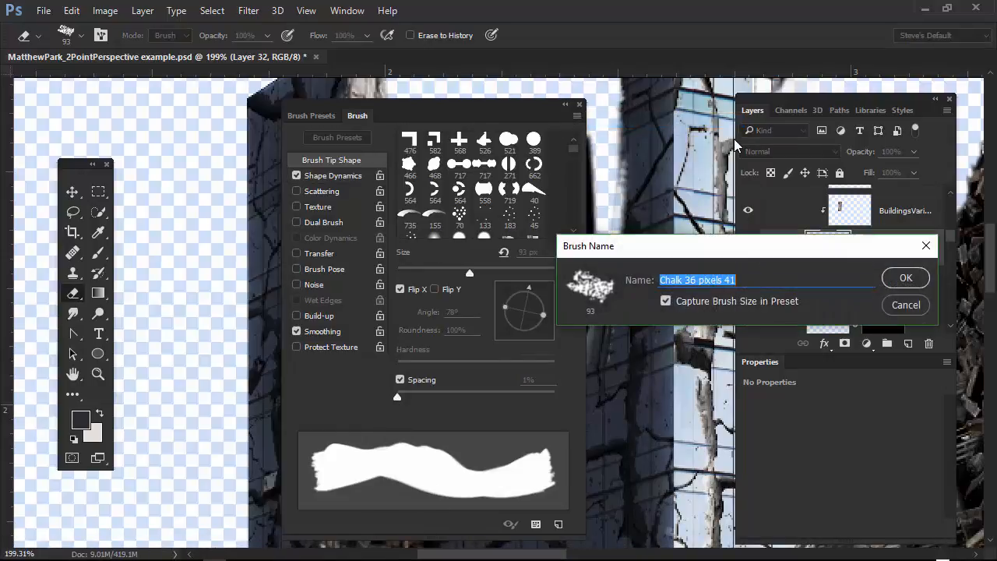
click(908, 278)
click(579, 104)
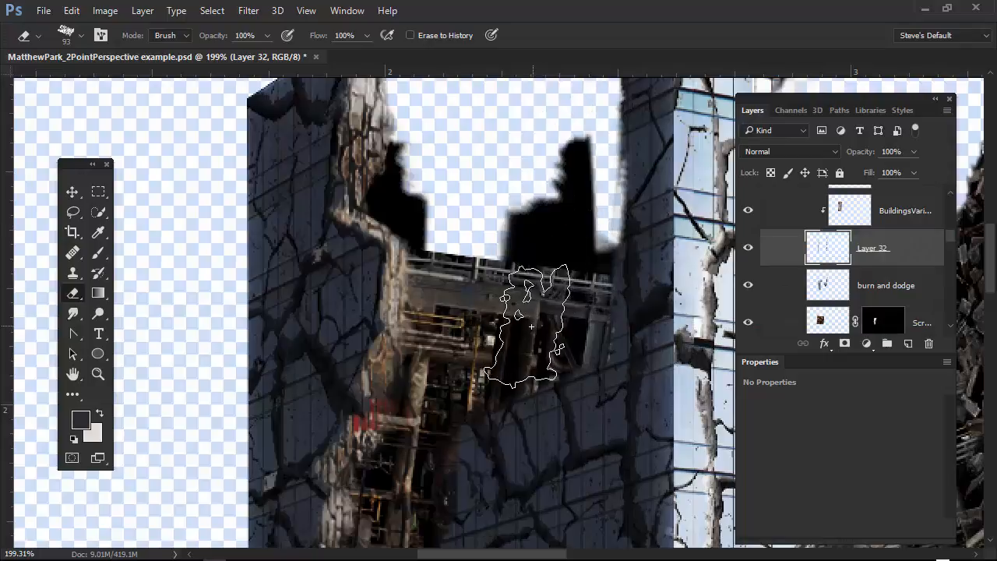
Shrink the eraser to 13 px, then view Layer 32 alone and hidden before restoring the other layers.
drag(532, 327, 473, 350)
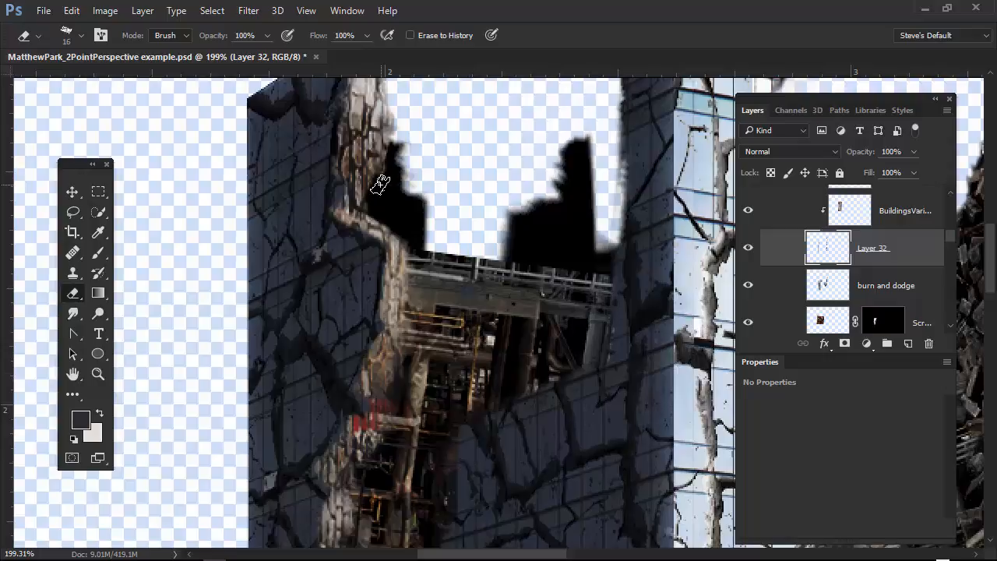
drag(372, 191, 368, 195)
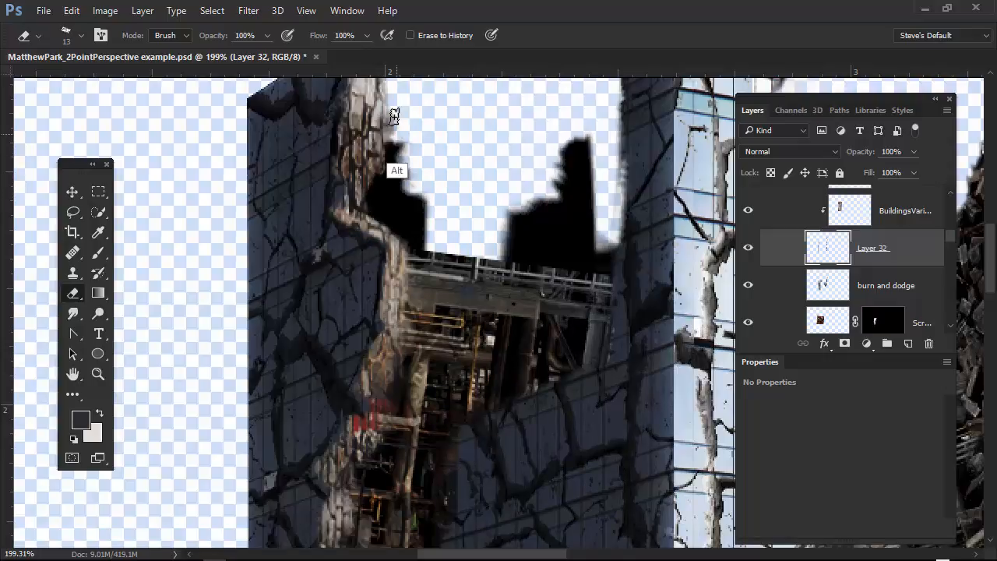
click(748, 249)
alt+click(749, 249)
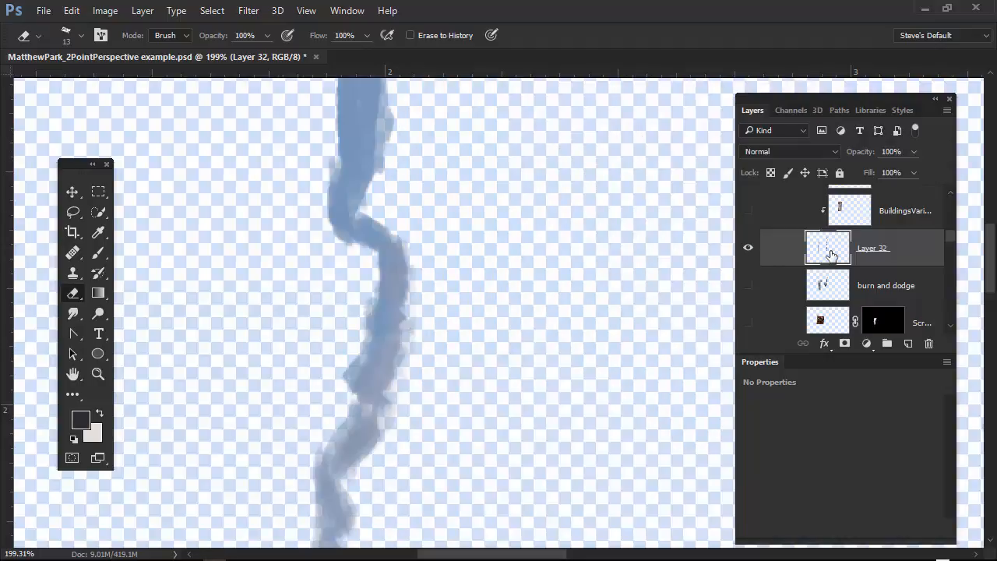
click(749, 249)
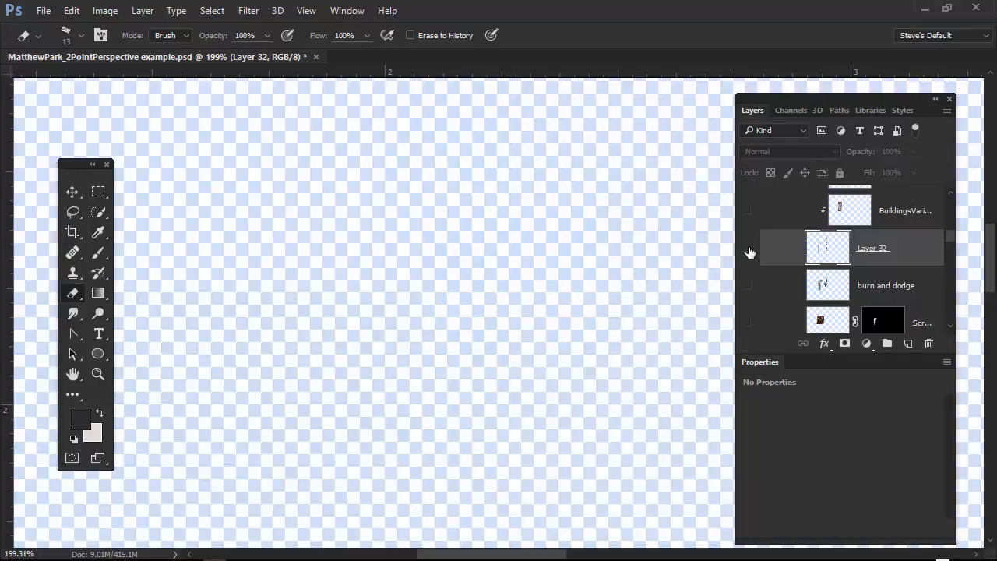
alt+click(749, 251)
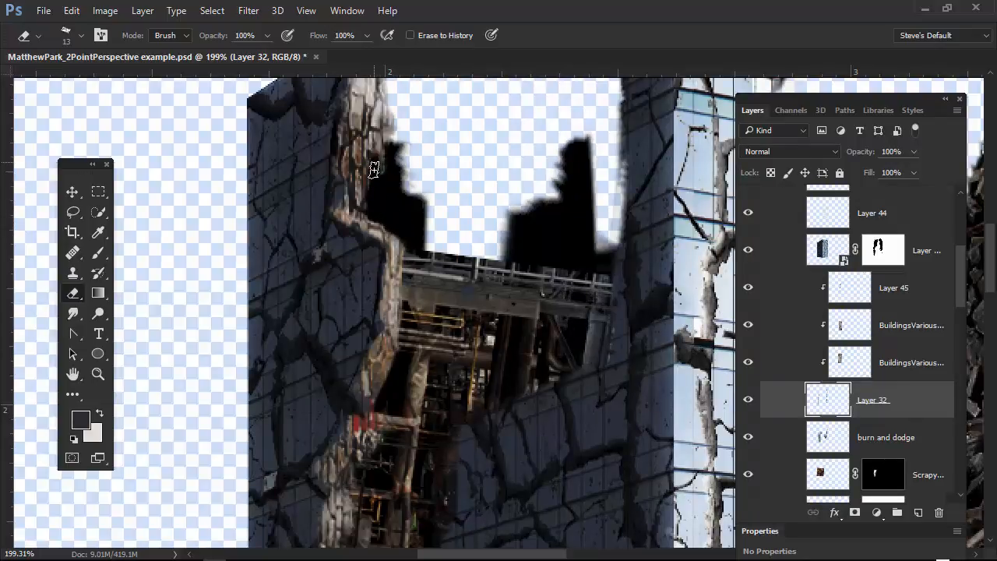
Erase along the inner side of the upper left stone edge on Layer 32 to thin and roughen it.
drag(391, 146, 395, 111)
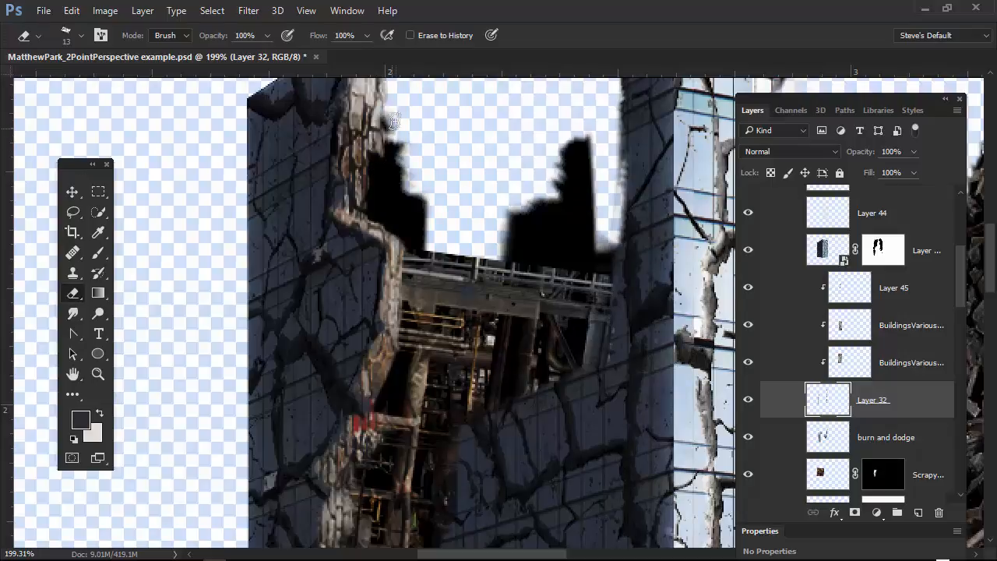
drag(420, 161, 432, 260)
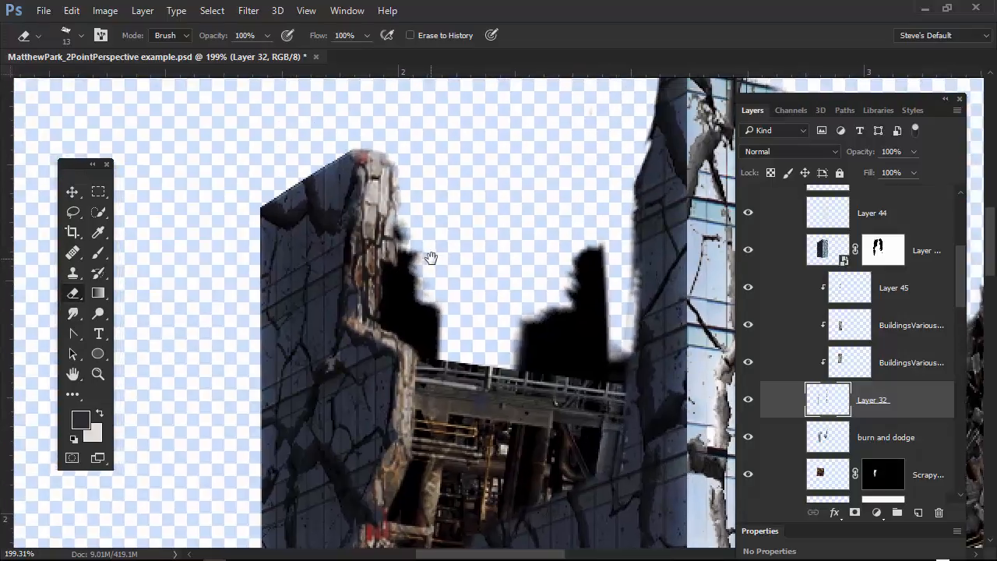
drag(391, 229, 398, 173)
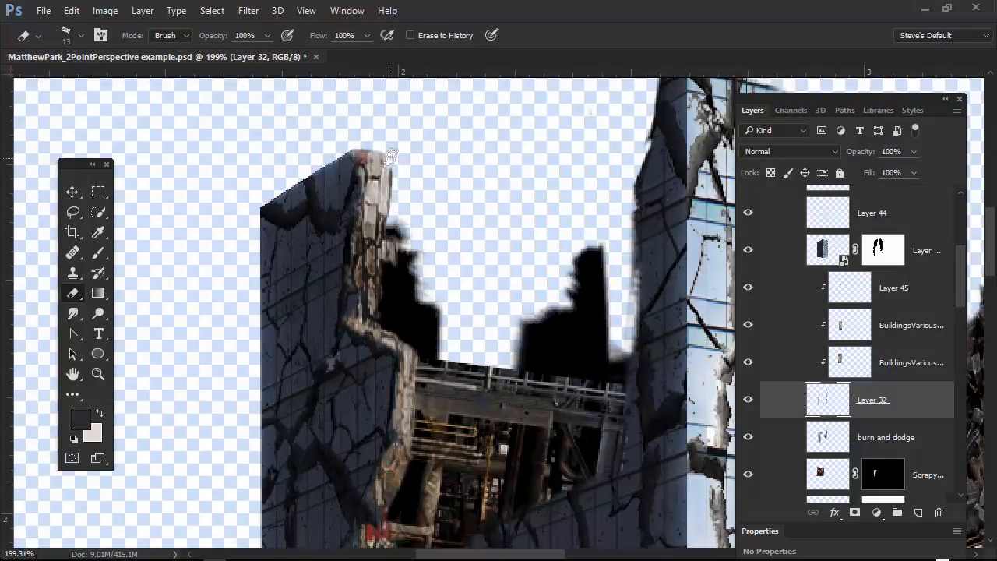
mouse_move(397, 180)
mouse_down()
mouse_move(397, 142)
mouse_move(404, 190)
mouse_move(400, 170)
mouse_move(391, 248)
mouse_move(394, 176)
mouse_up()
Erase the inner side of the middle and lower left stone edge on Layer 32, exposing the rubble behind it.
drag(476, 440, 467, 230)
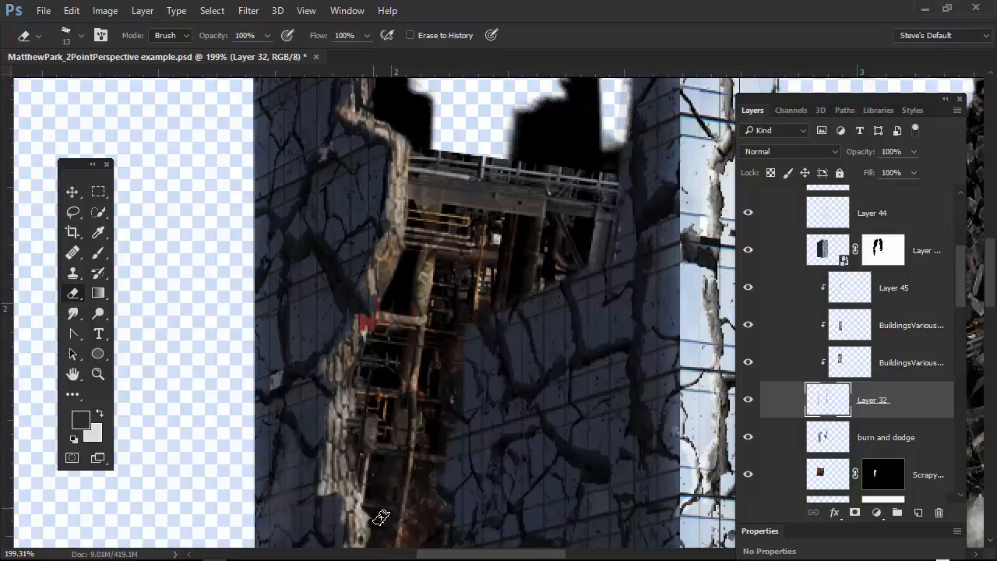
mouse_move(510, 346)
mouse_down()
mouse_move(512, 481)
mouse_move(496, 119)
mouse_up()
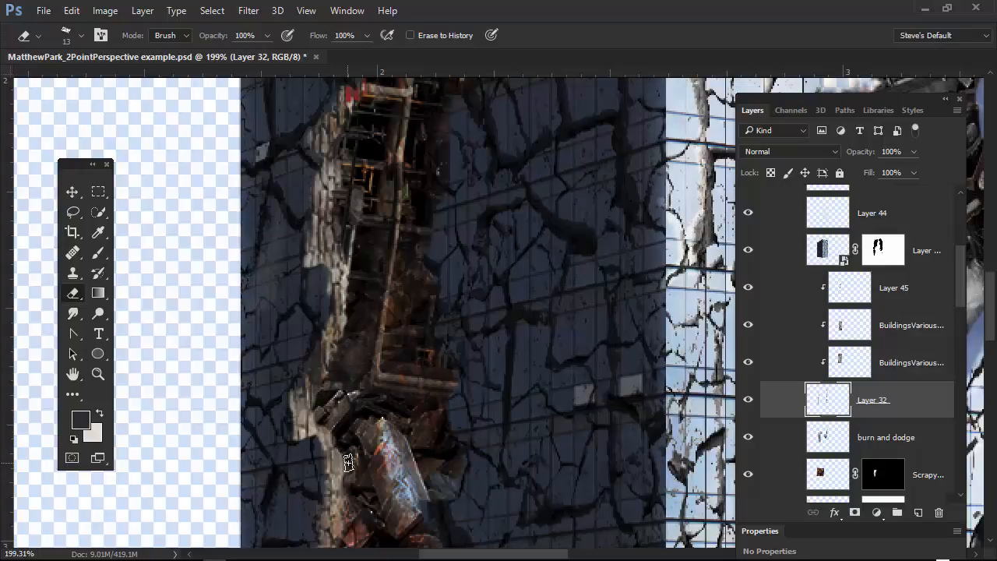
drag(354, 505, 409, 285)
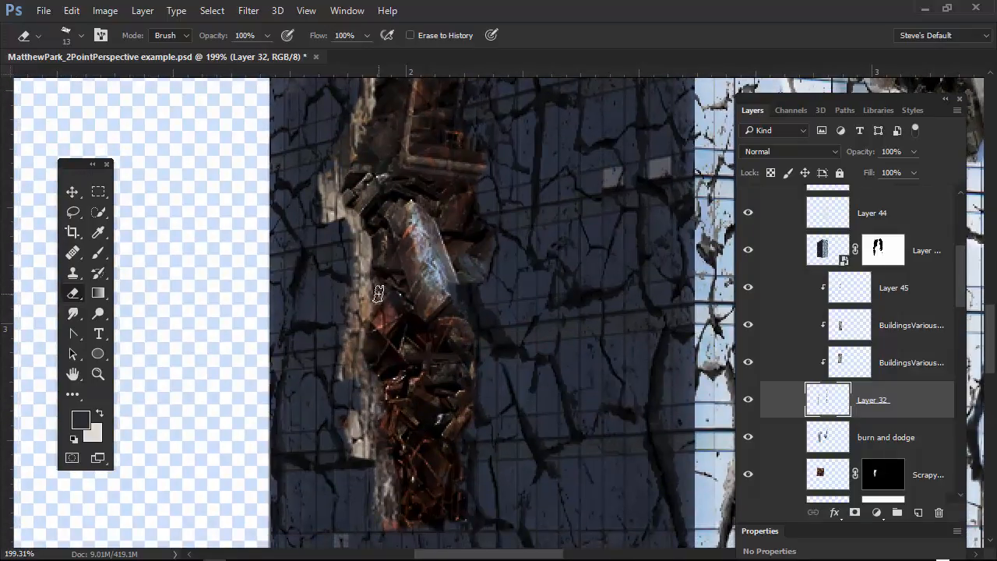
alt+right_click(373, 321)
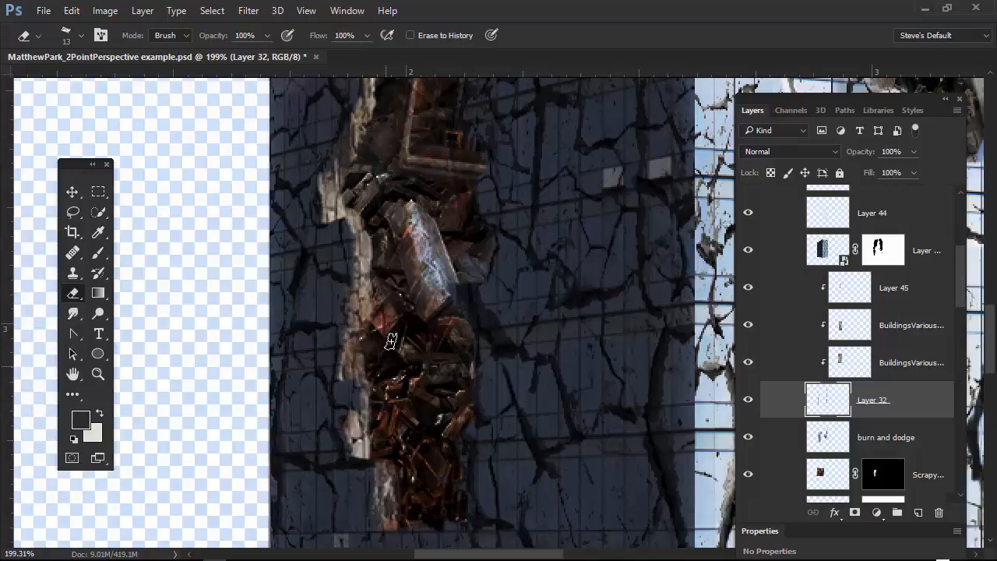
View the whole building and toggle Layer 32 off and on to compare it with and without the stone edges.
scroll(594, 472, down, 5)
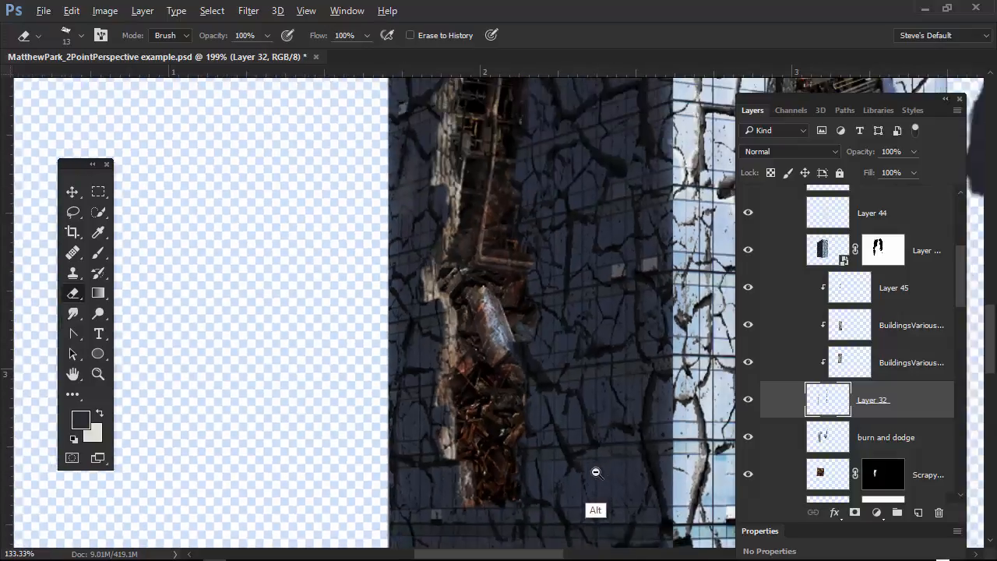
drag(572, 485, 561, 487)
mouse_move(587, 385)
mouse_down()
mouse_move(426, 438)
mouse_move(408, 468)
mouse_up()
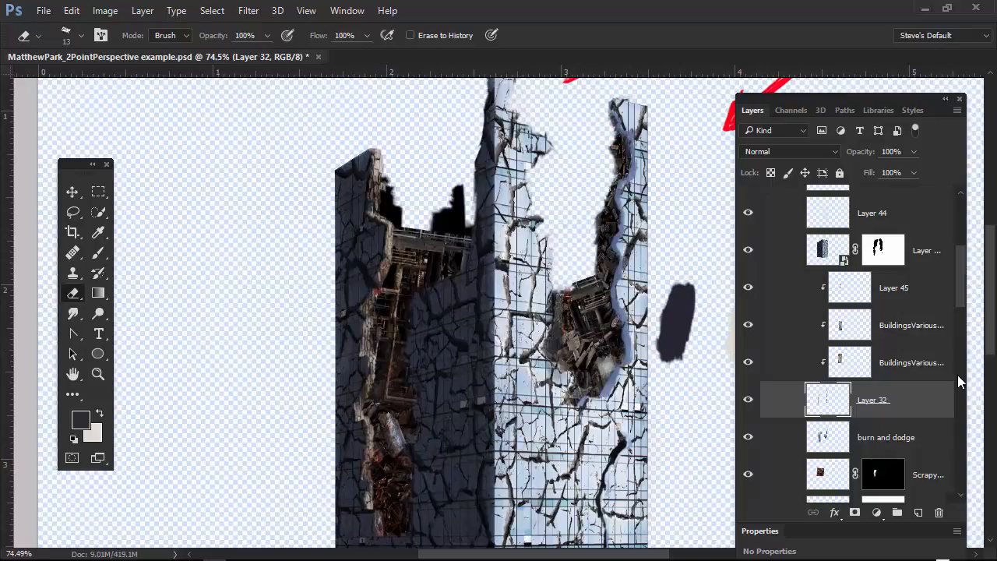
click(748, 401)
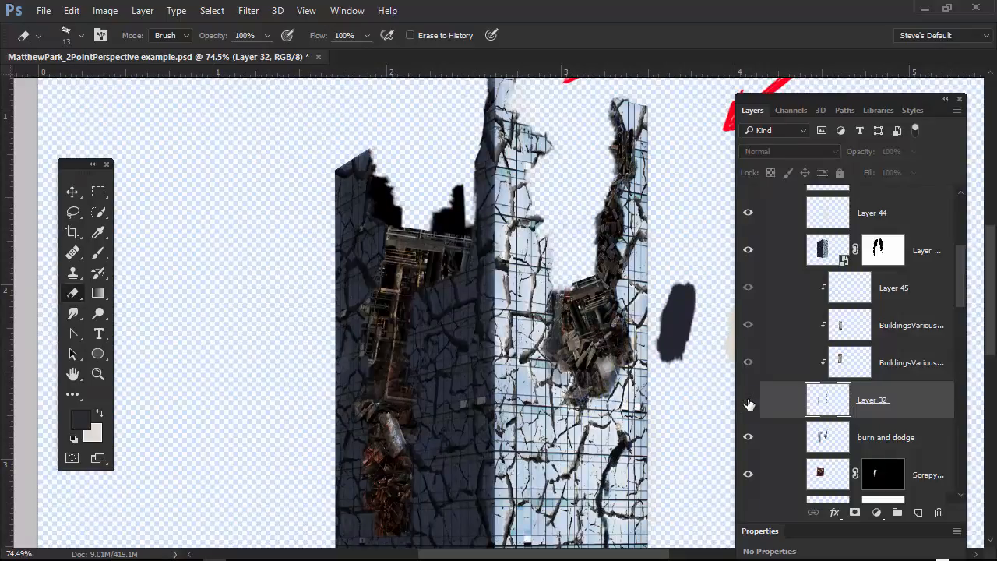
click(748, 401)
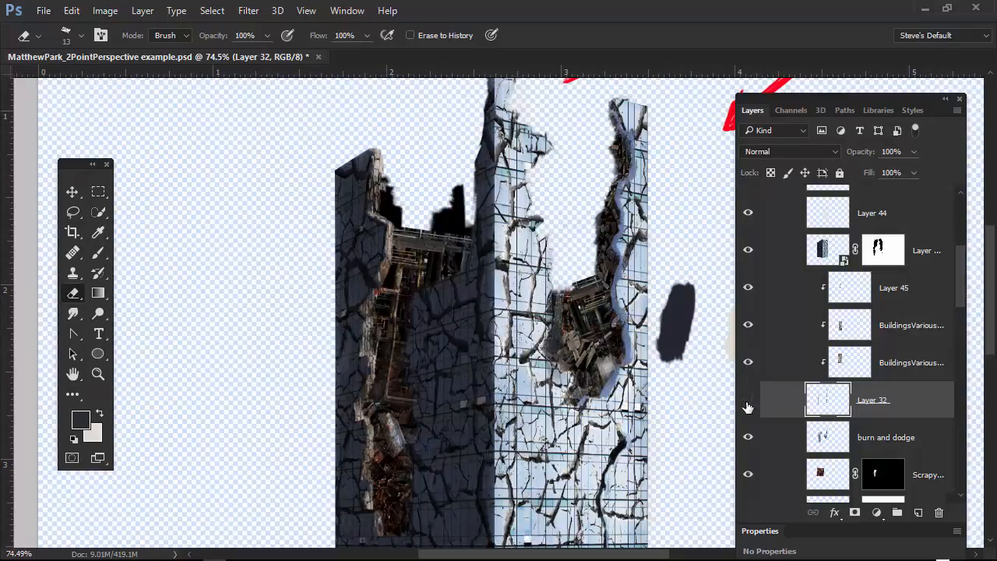
click(747, 401)
Lasso the right-hand wall edge on Layer 32, copy it to a new layer and move that layer above Layer 45.
drag(465, 376, 367, 363)
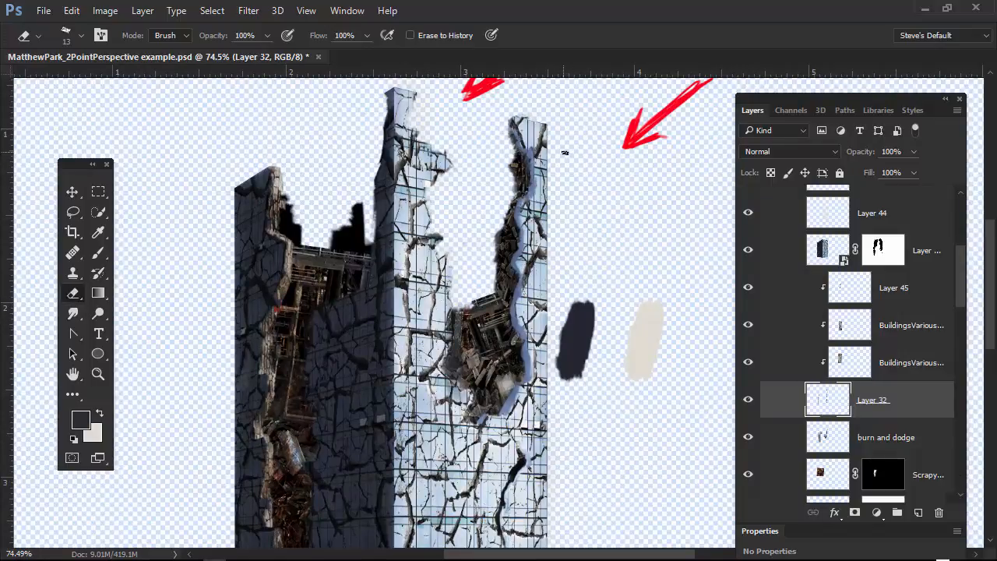
key(l)
mouse_move(576, 141)
mouse_down()
mouse_move(533, 92)
mouse_move(389, 281)
mouse_move(560, 472)
mouse_move(590, 116)
mouse_move(545, 96)
mouse_up()
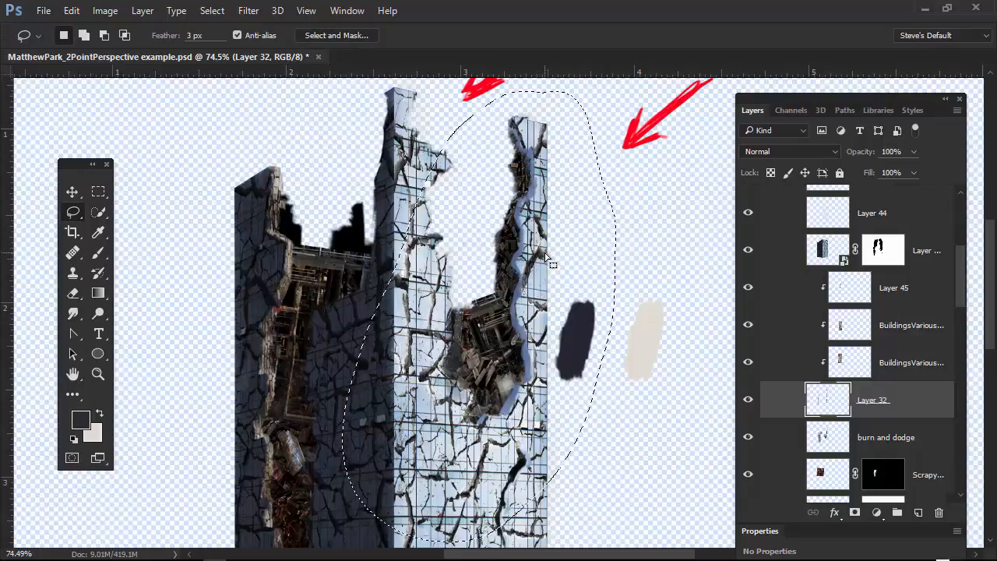
key(ctrl+j)
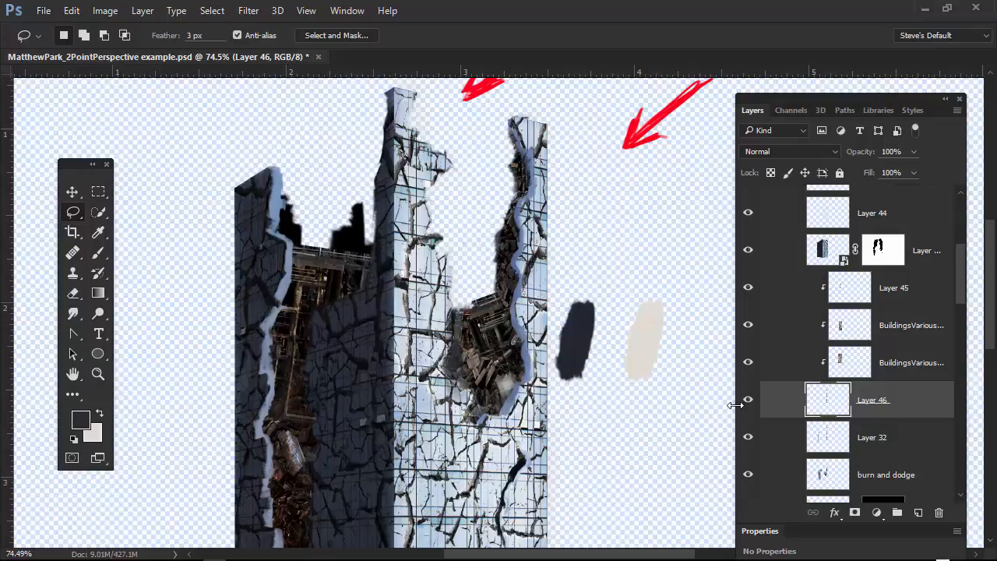
drag(866, 402, 911, 277)
Clip both BuildingsVarious0090 photo layers and Layer 45 to Layer 32 again.
click(835, 327)
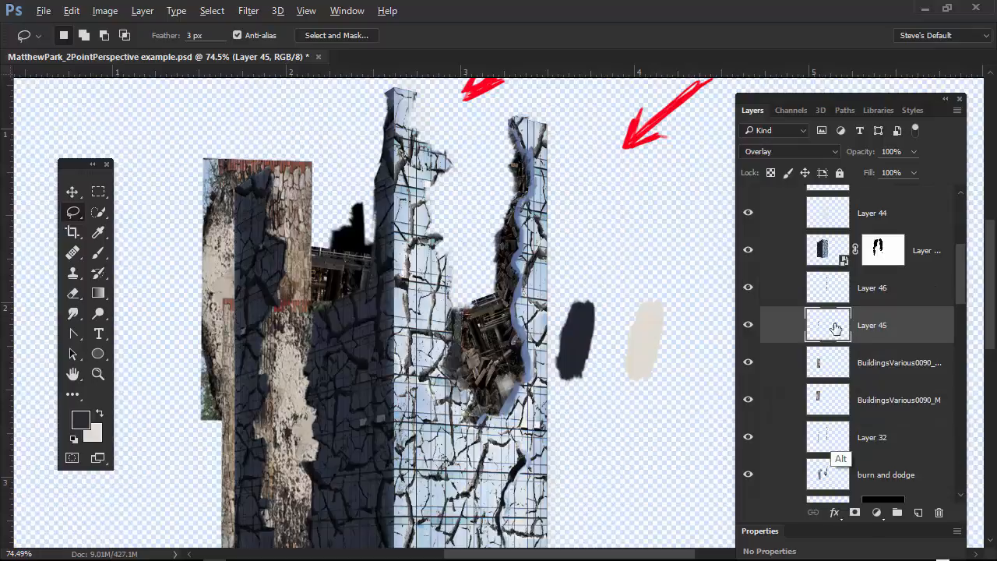
alt+click(846, 418)
alt+click(848, 378)
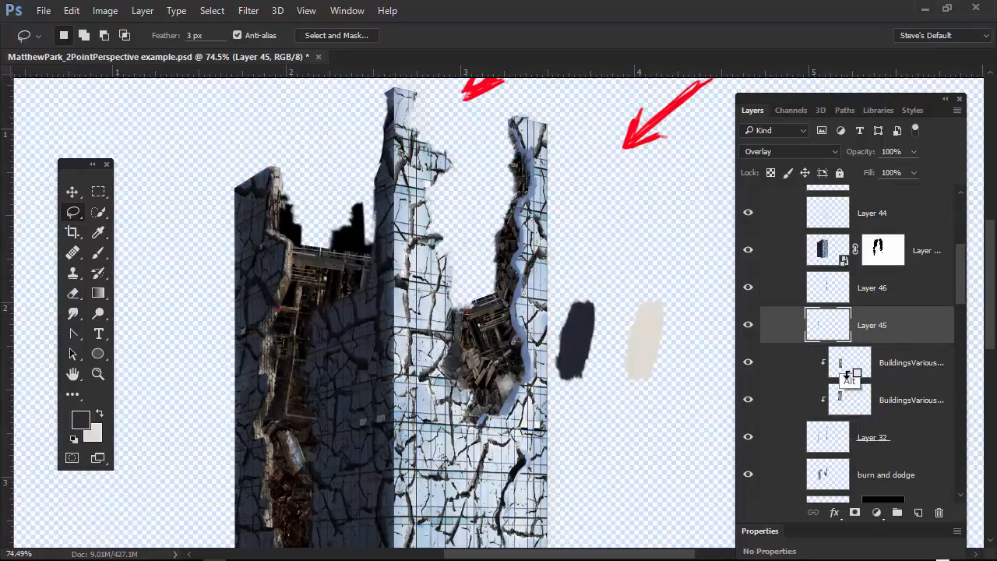
alt+click(857, 340)
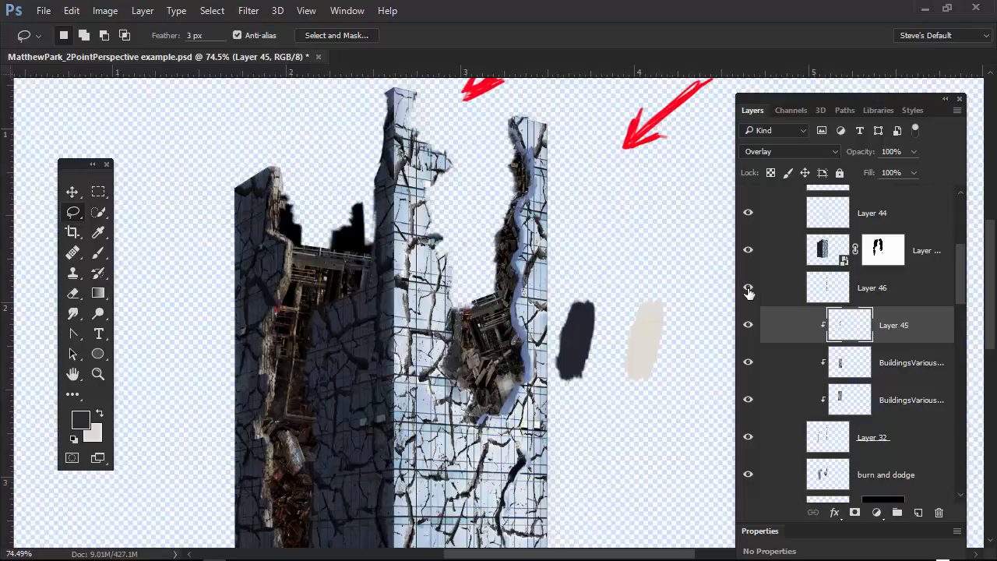
Lasso and remove the right-hand wall edge from Layer 32, then toggle Layer 46 to check the separation.
click(820, 444)
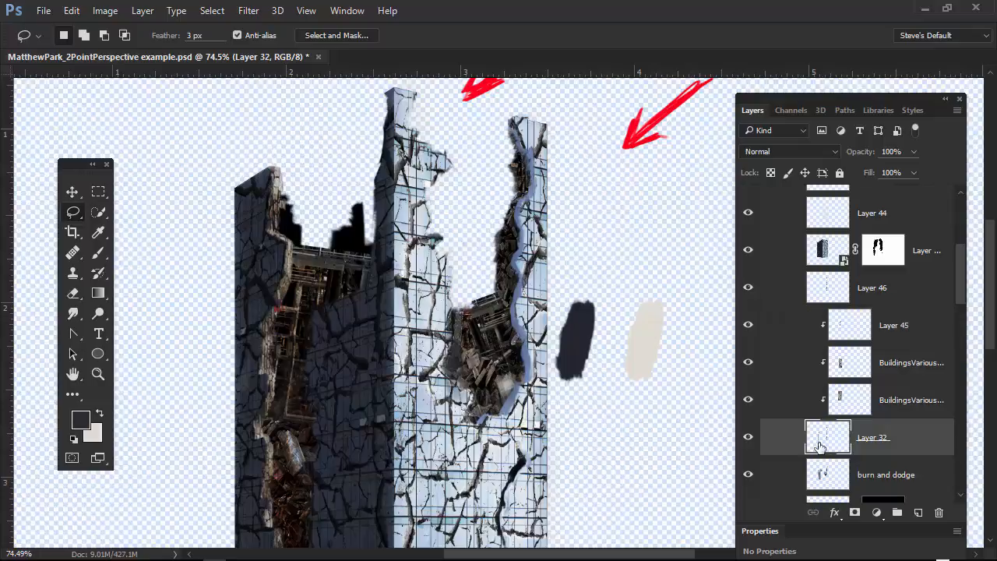
mouse_move(574, 146)
mouse_down()
mouse_move(541, 92)
mouse_move(465, 146)
mouse_move(449, 465)
mouse_move(553, 433)
mouse_move(609, 208)
mouse_move(598, 118)
mouse_up()
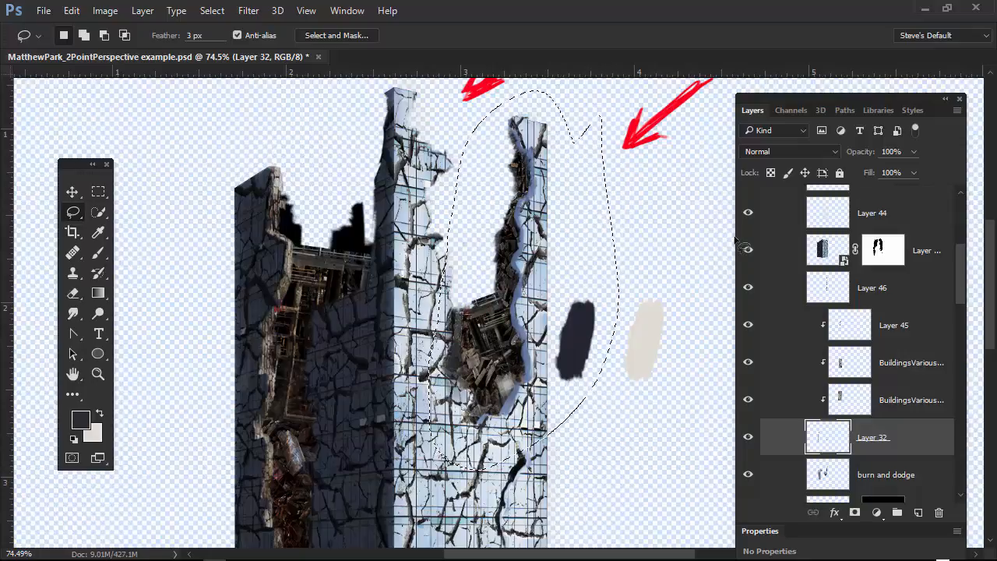
click(749, 288)
click(749, 289)
click(754, 289)
click(749, 289)
Add a Curves adjustment layer above Layer 45 and fill its mask entirely with white.
click(869, 326)
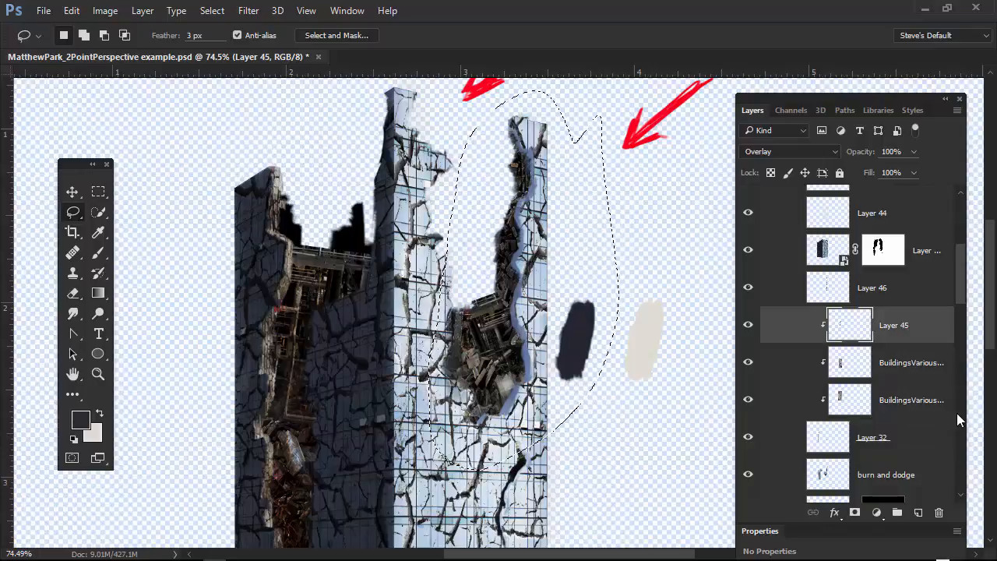
click(876, 513)
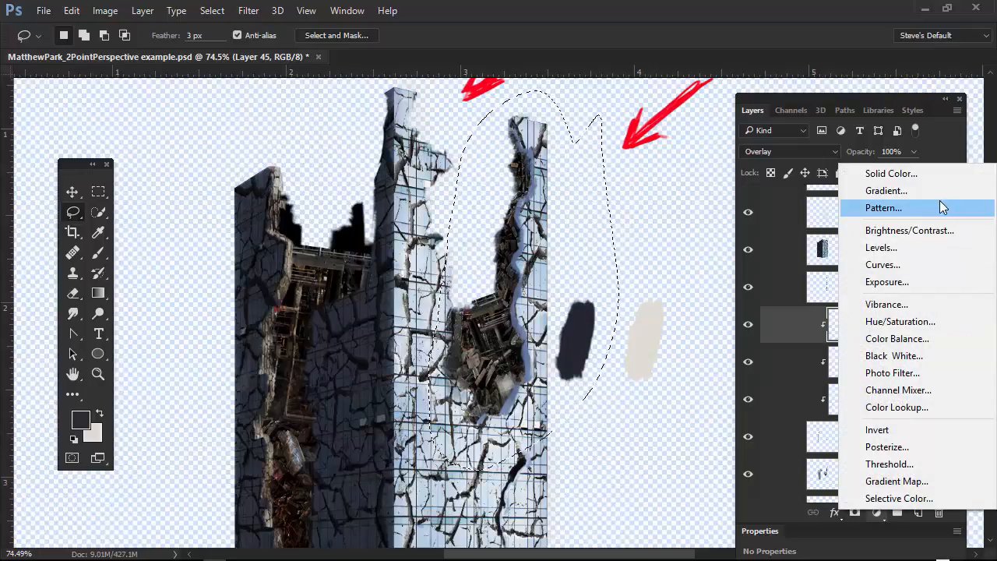
click(884, 265)
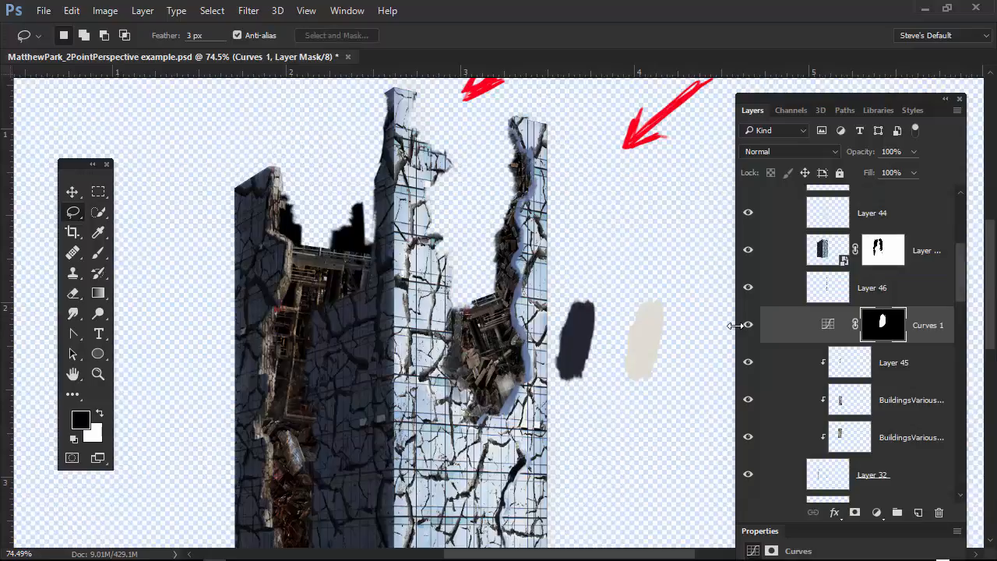
click(886, 331)
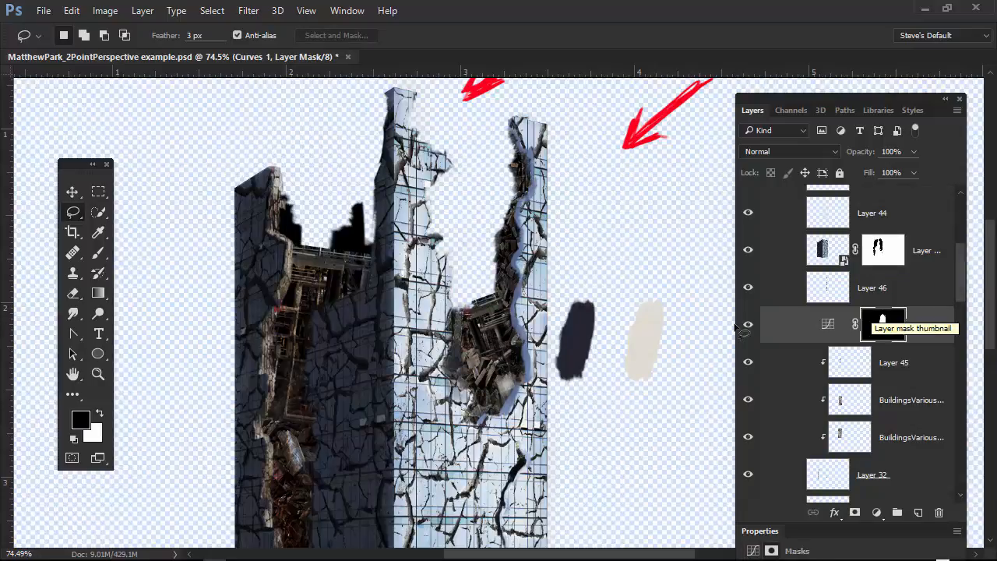
key(ctrl+BackSpace)
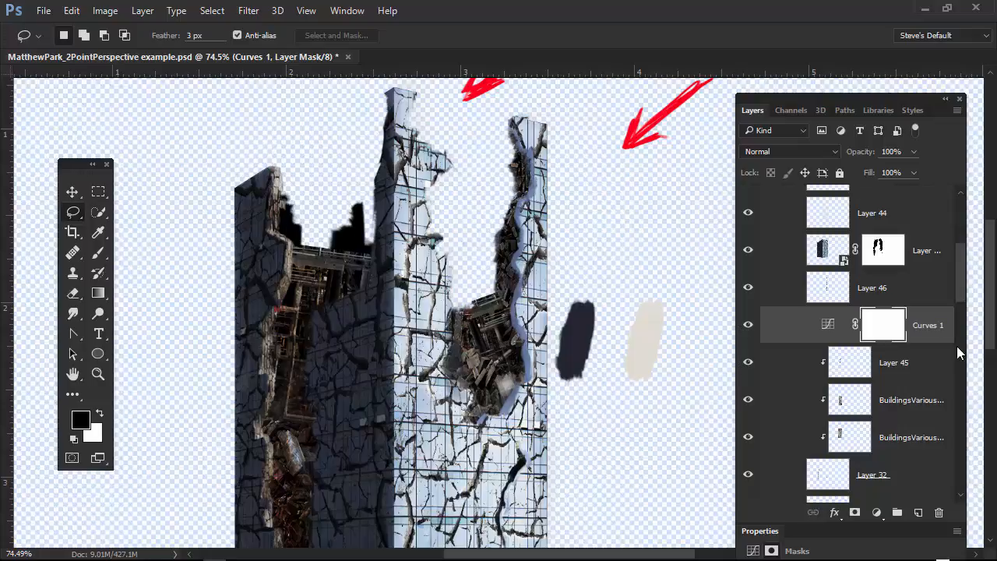
Select the Curves 1 adjustment and rearrange and resize the panels until its whole curve graph is accessible.
click(828, 327)
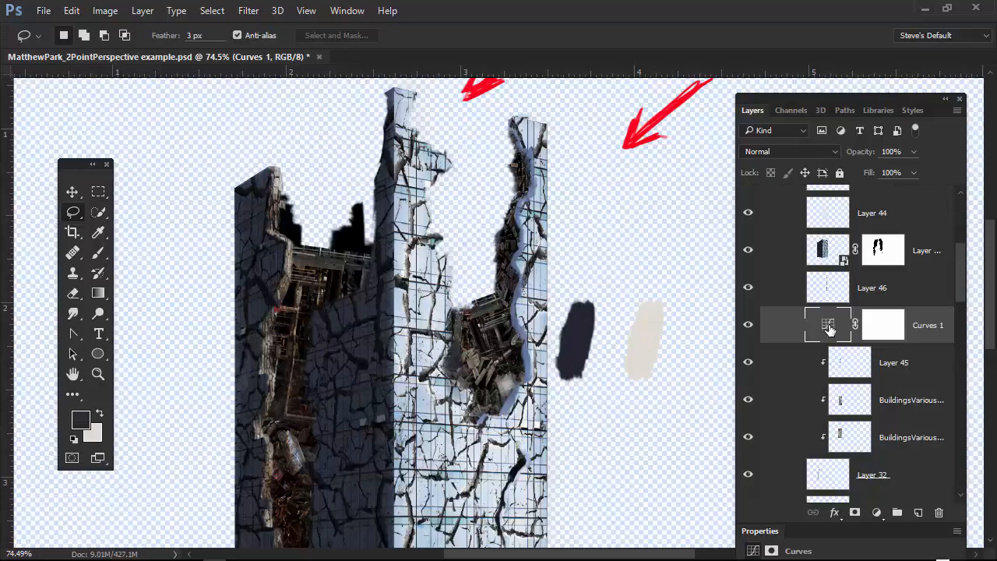
drag(960, 510, 948, 295)
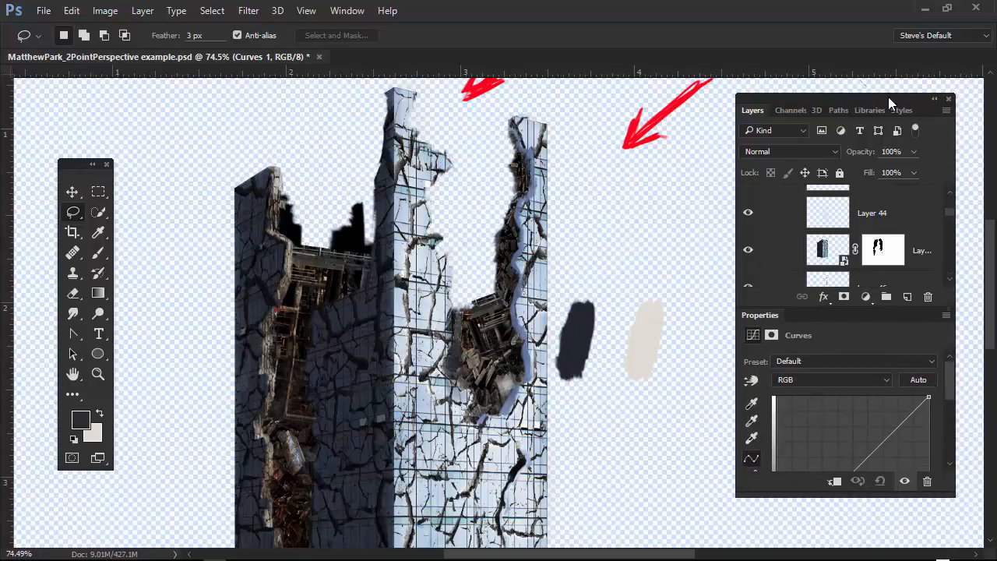
drag(903, 98, 854, 43)
drag(903, 439, 901, 542)
Shape Curves 1 into a contrast S-curve with points at input 50, output 47 and input 154, output 193.
drag(785, 430, 753, 465)
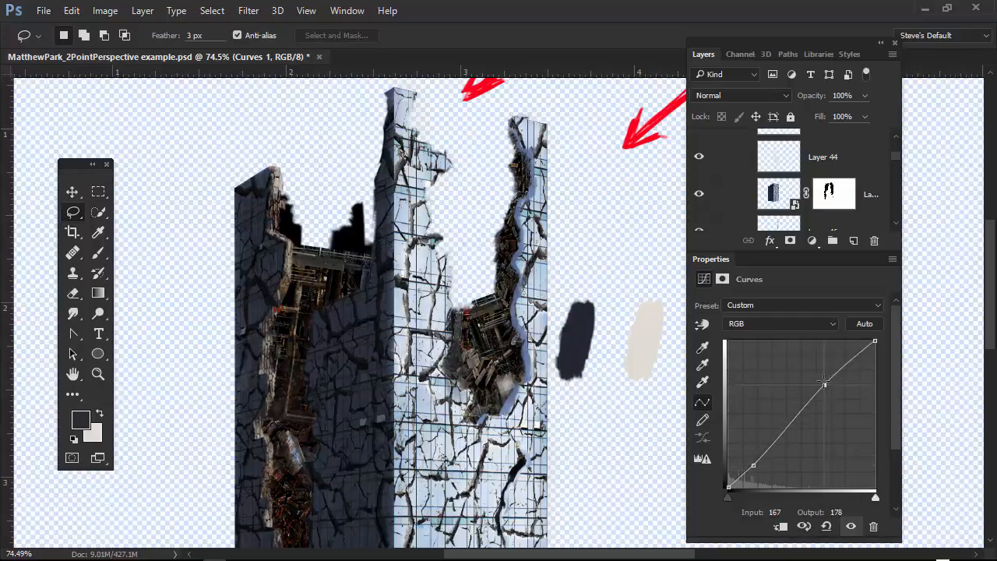
drag(825, 383, 814, 379)
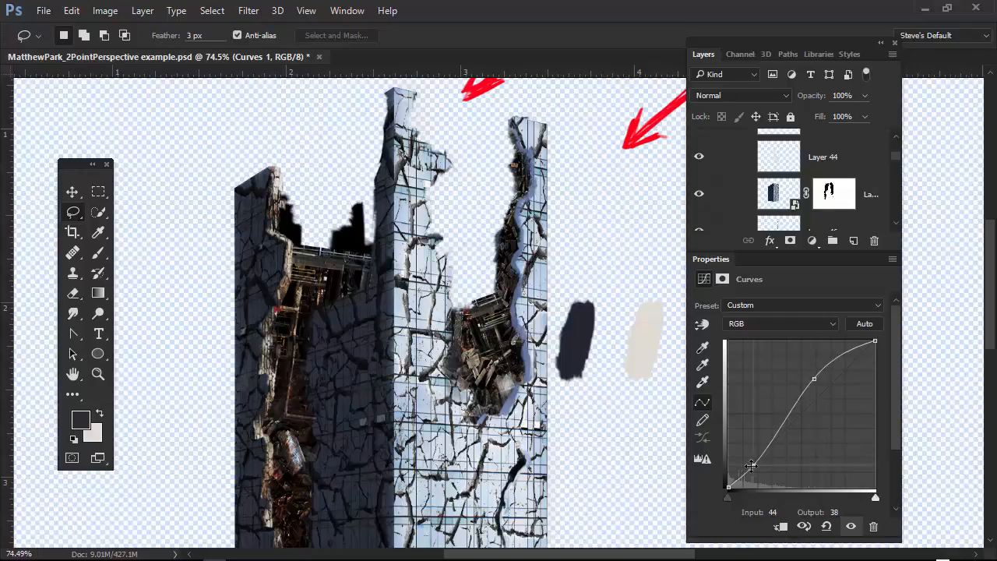
drag(751, 465, 756, 459)
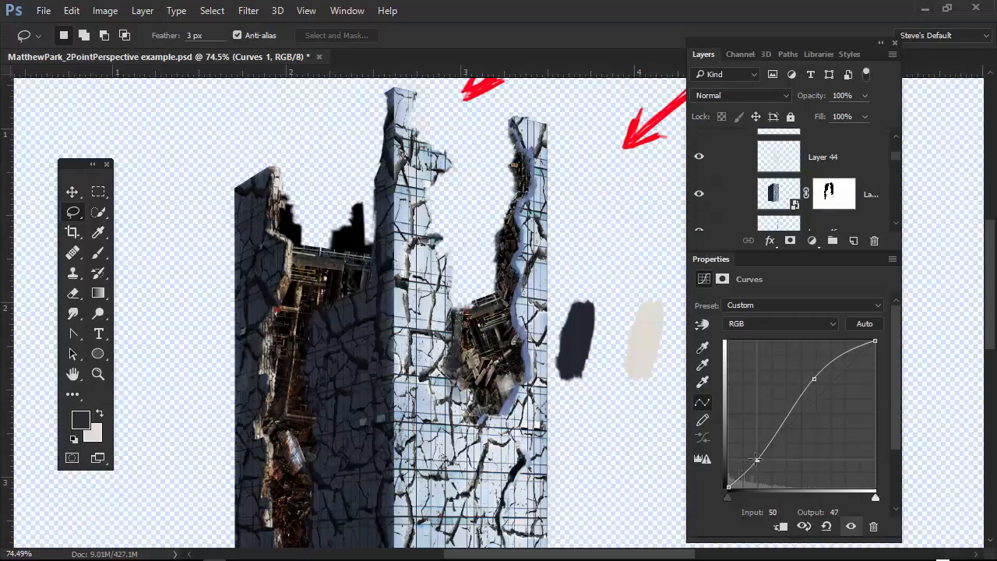
mouse_move(814, 380)
mouse_down()
mouse_move(816, 368)
mouse_move(816, 377)
mouse_up()
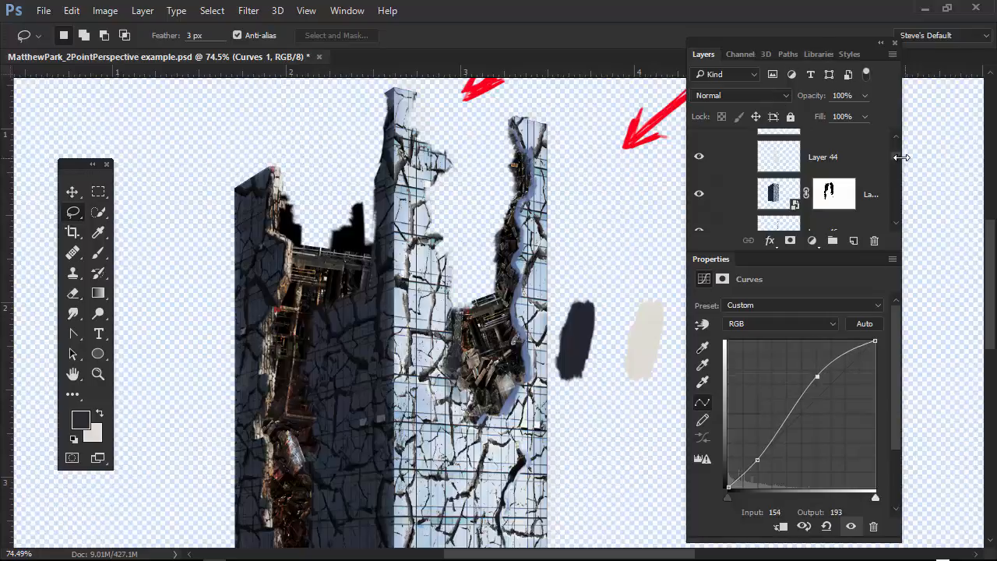
Clip Curves 1 to the stone edge layers below it and toggle its visibility to compare the effect.
scroll(901, 162, up, 2)
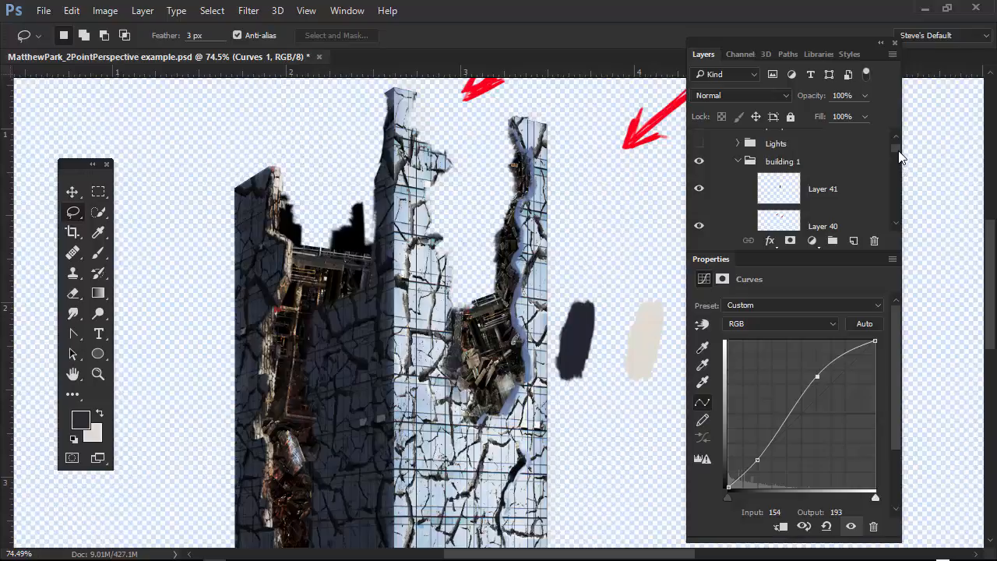
scroll(896, 179, down, 4)
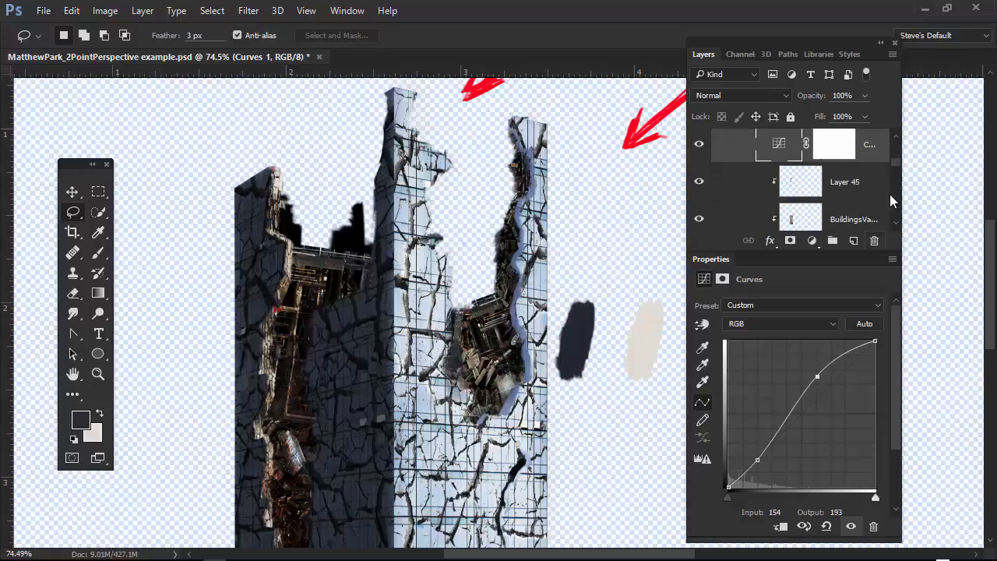
drag(895, 250, 932, 410)
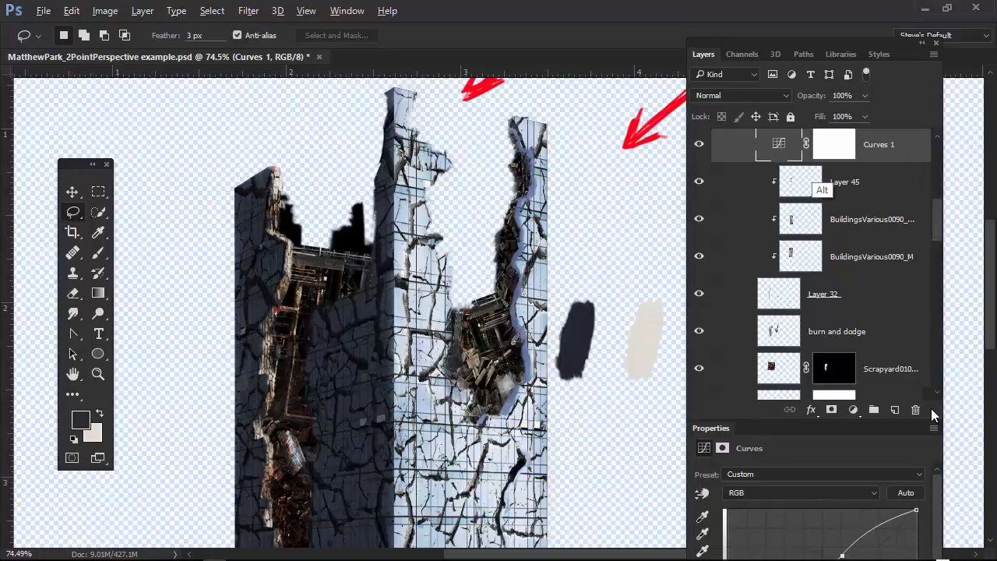
alt+click(824, 160)
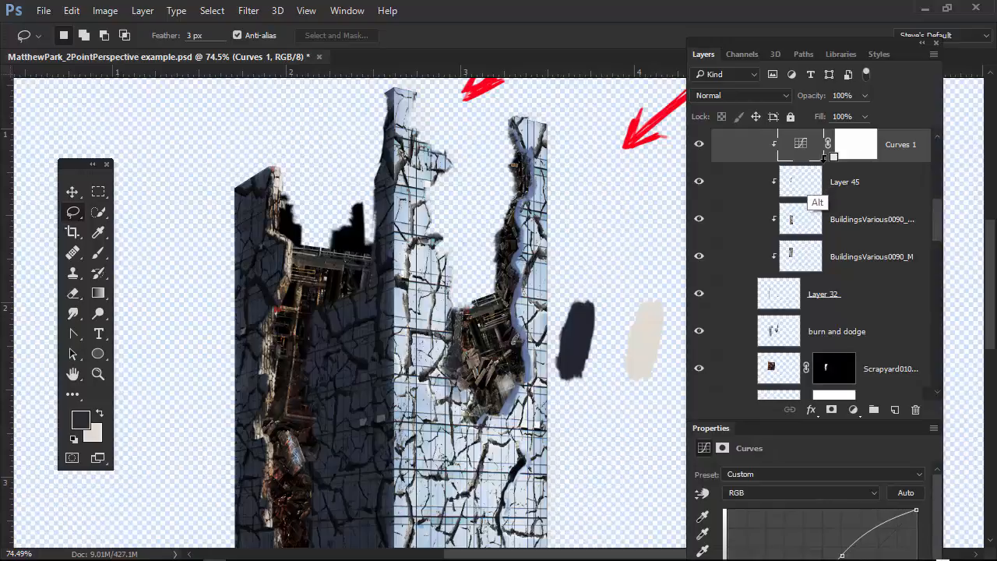
click(700, 147)
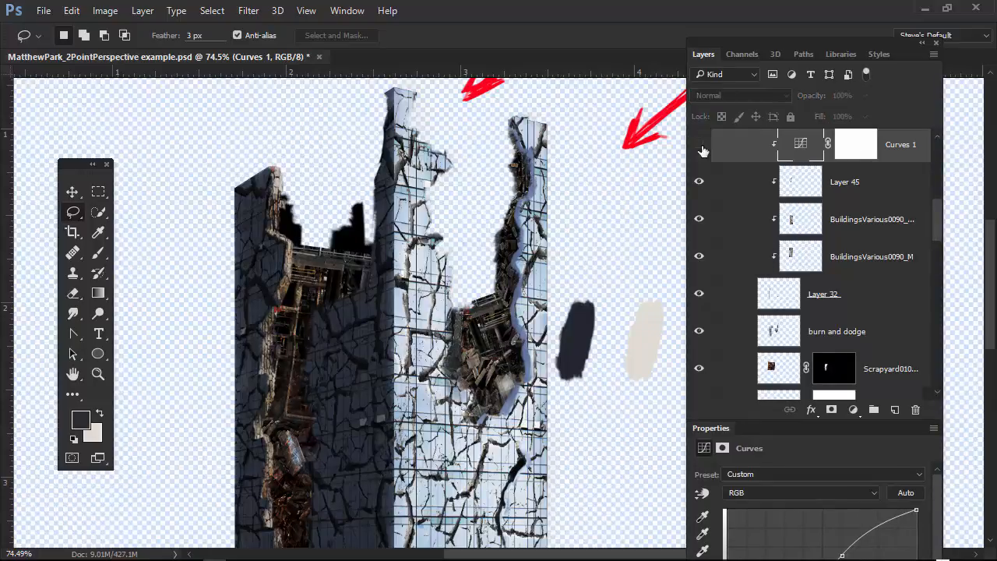
click(700, 147)
click(701, 148)
Remove the shadow point from Curves 1 and bend the curve upward with its single remaining point.
drag(934, 414, 867, 282)
mouse_move(831, 346)
mouse_down()
mouse_move(778, 325)
mouse_move(817, 356)
mouse_up()
drag(761, 441, 778, 514)
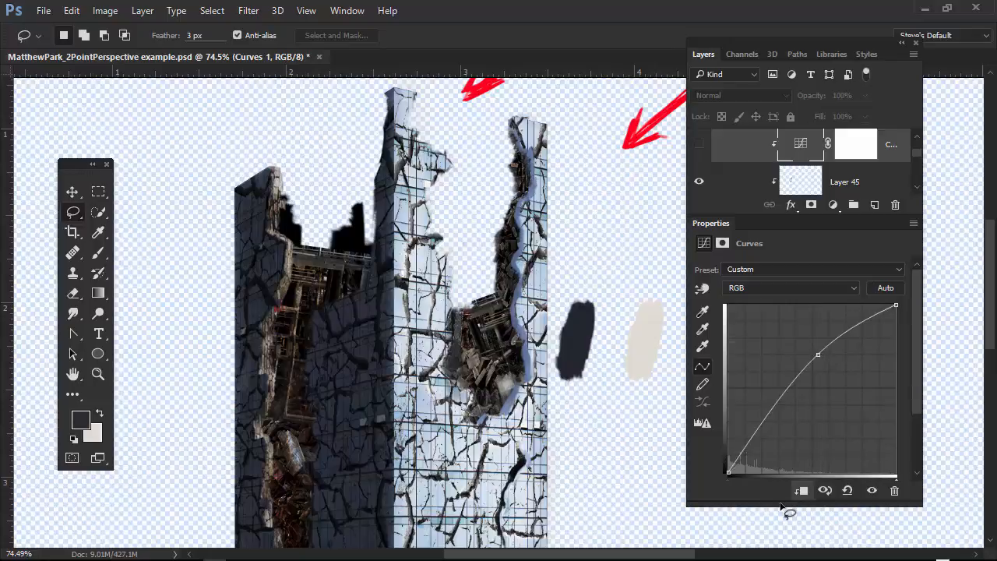
drag(817, 355, 777, 367)
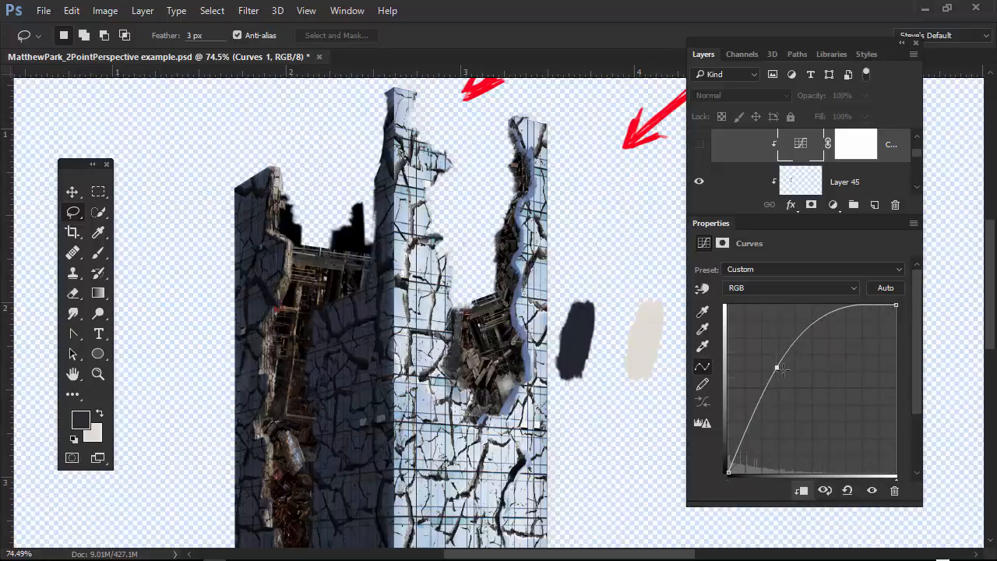
mouse_move(814, 409)
mouse_down()
mouse_move(821, 425)
mouse_move(803, 508)
mouse_up()
mouse_move(777, 367)
mouse_down()
mouse_move(831, 431)
mouse_move(792, 382)
mouse_up()
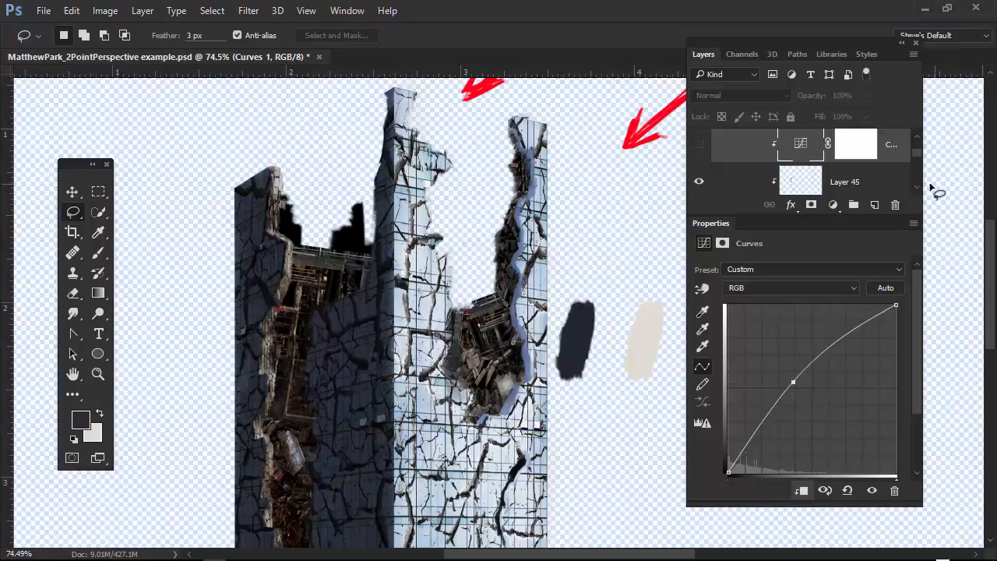
Show Curves 1 again and settle its curve point just above the diagonal, checking the left stone edge up close.
mouse_move(916, 149)
mouse_down()
mouse_move(917, 139)
mouse_move(922, 147)
mouse_up()
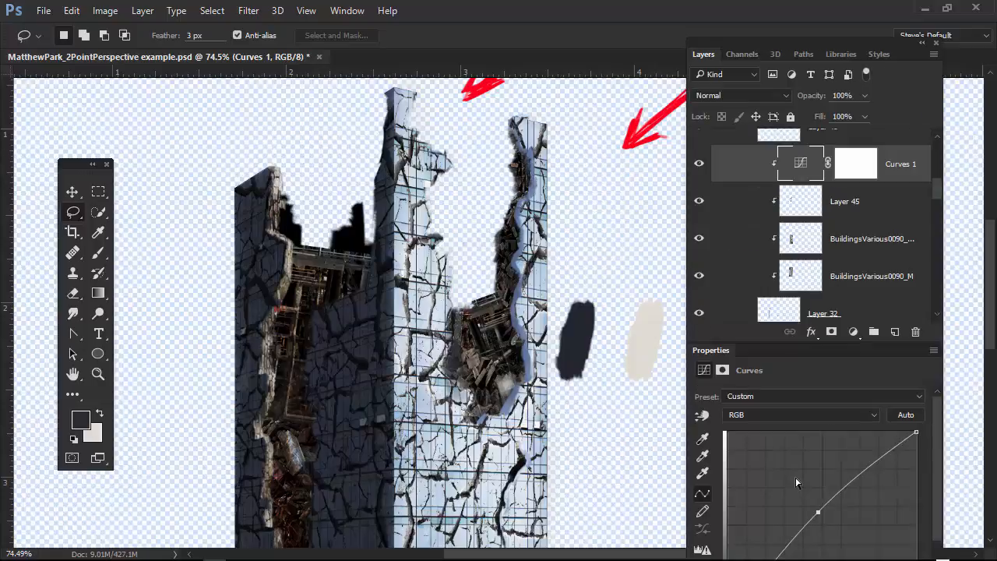
mouse_move(818, 512)
mouse_down()
mouse_move(801, 494)
mouse_move(833, 536)
mouse_move(796, 507)
mouse_move(805, 503)
mouse_up()
drag(284, 303, 358, 312)
drag(340, 364, 429, 236)
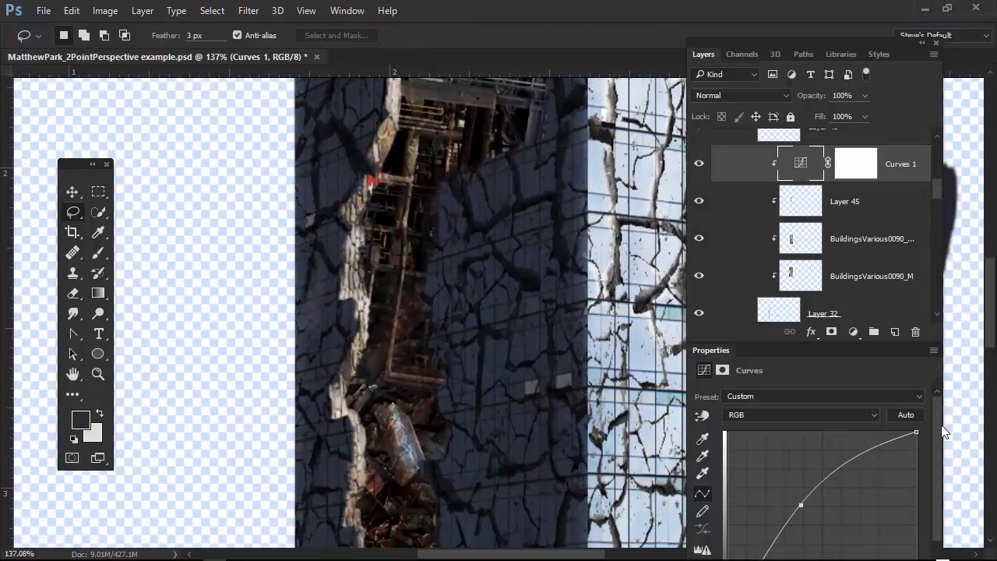
drag(935, 334, 945, 206)
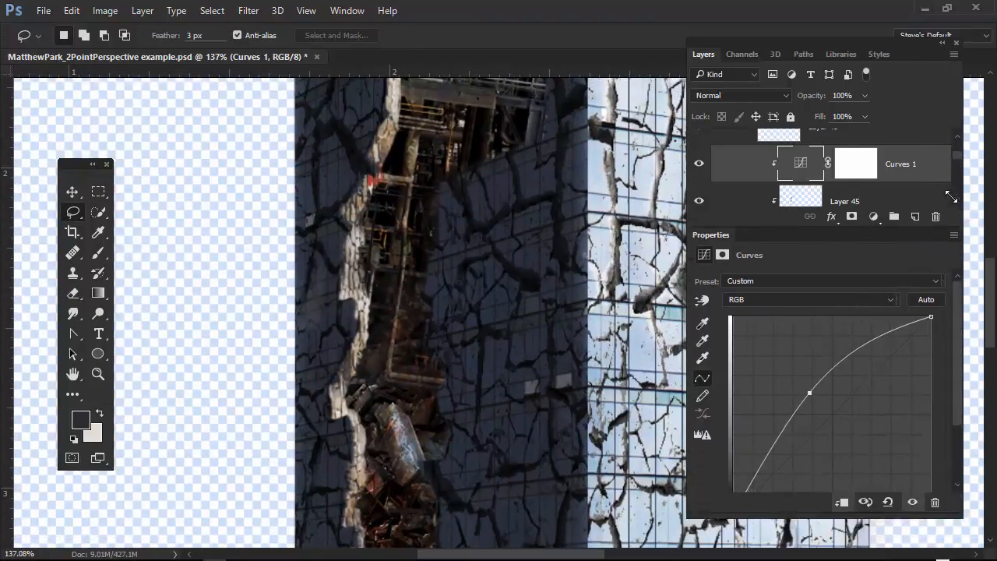
drag(804, 381, 811, 407)
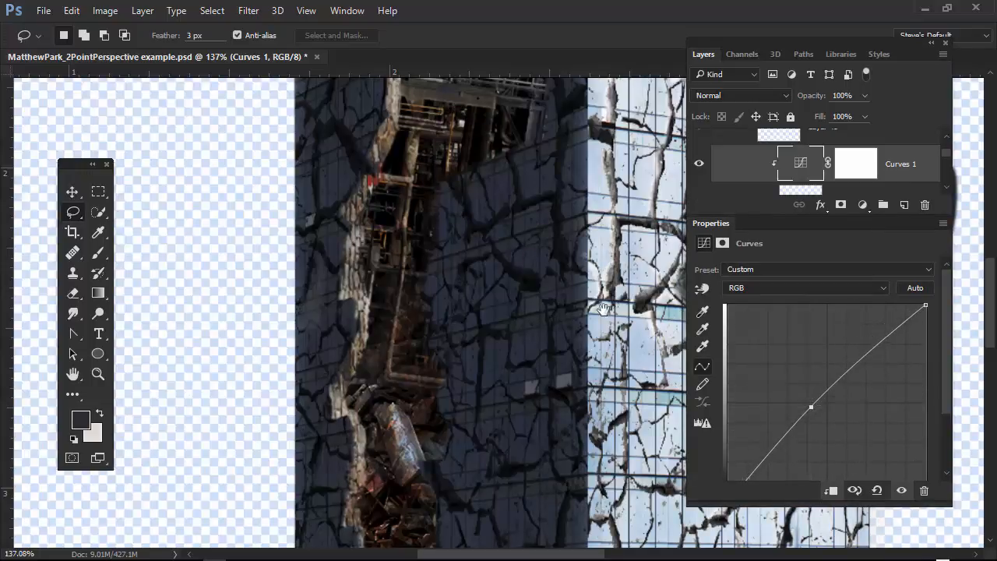
Raise the RGB point of Curves 1 to brighten the stone edge, and pull the Blue curve's midpoint slightly down.
drag(603, 309, 528, 392)
drag(811, 406, 853, 348)
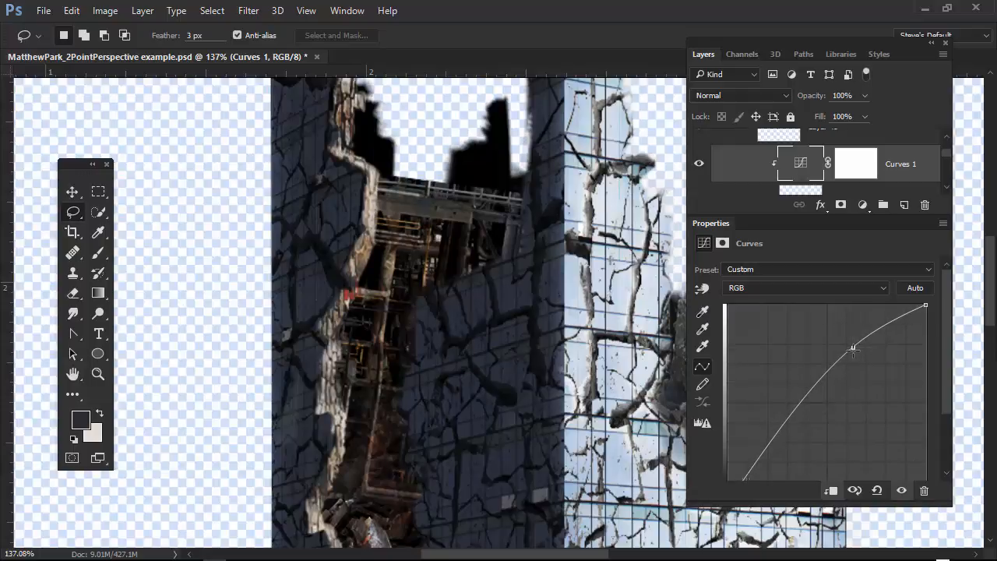
click(876, 287)
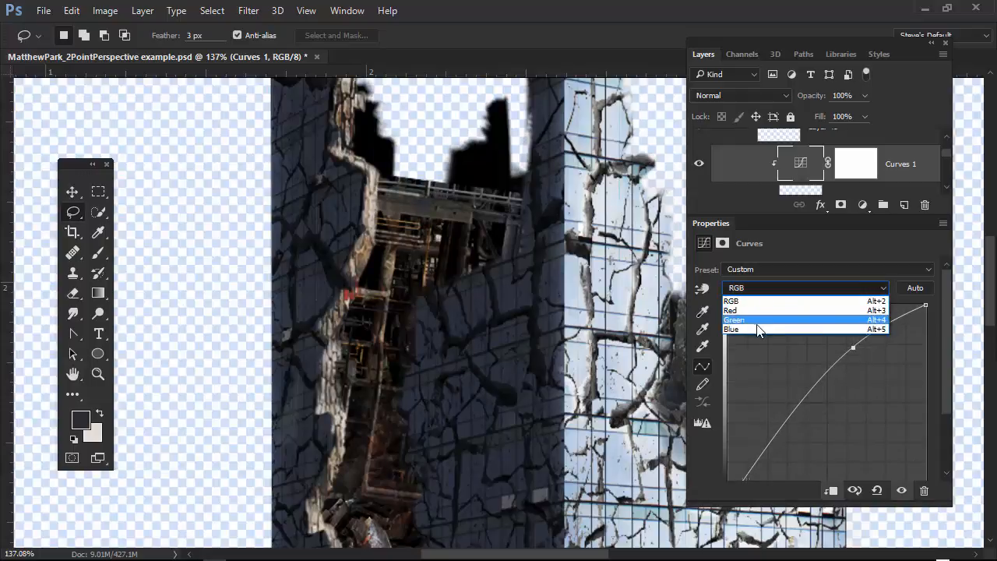
click(762, 320)
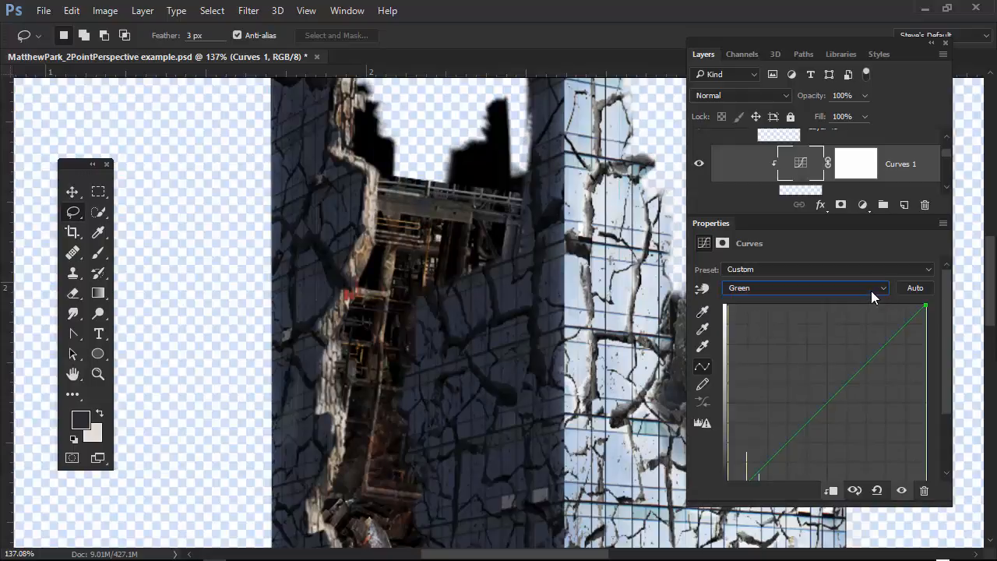
click(871, 289)
click(754, 326)
drag(837, 396, 838, 400)
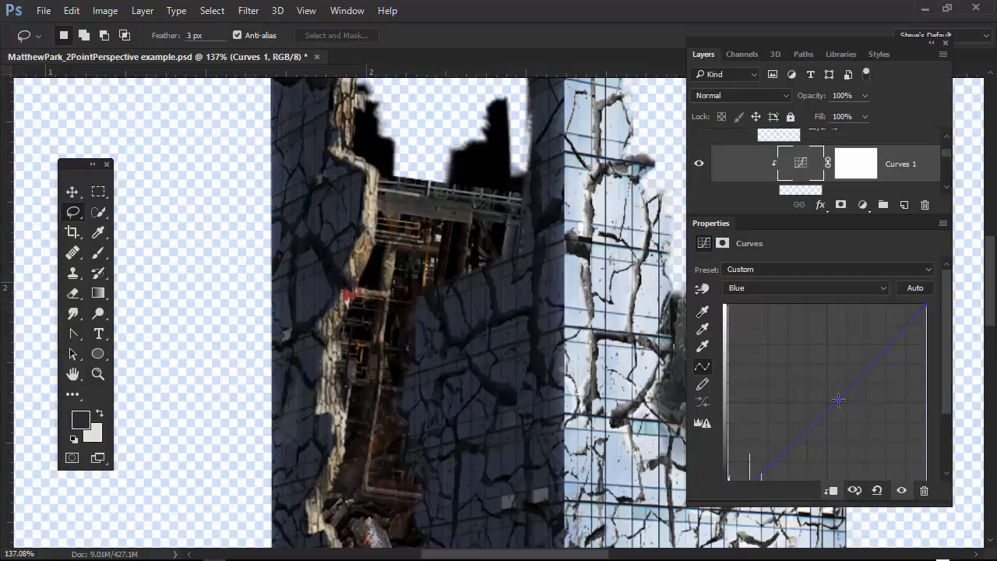
Extend the layer list, select Layer 46 and toggle its visibility to check the right wall's painted edge against the whole building.
key(ctrl)
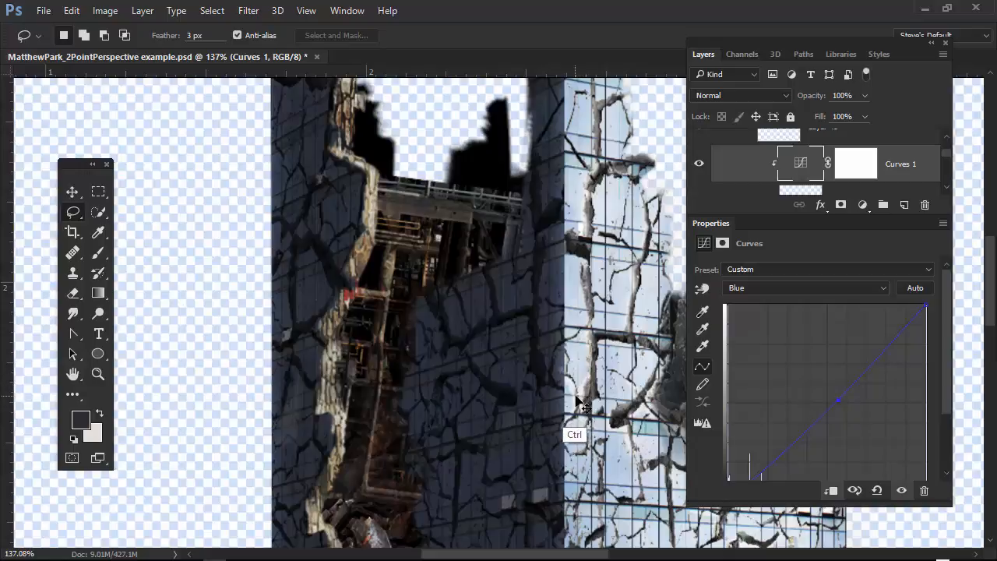
key(ctrl+0)
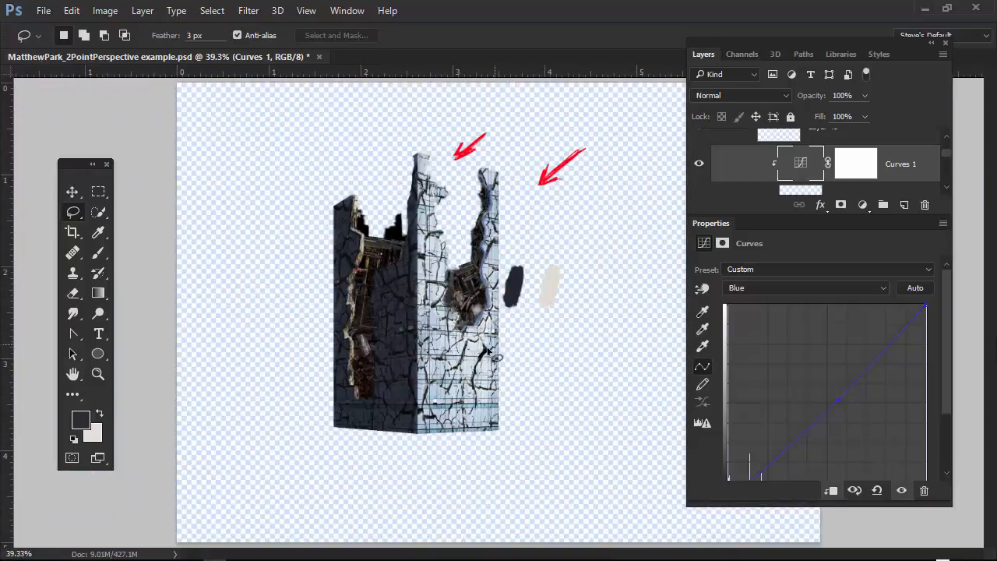
scroll(535, 278, up, 3)
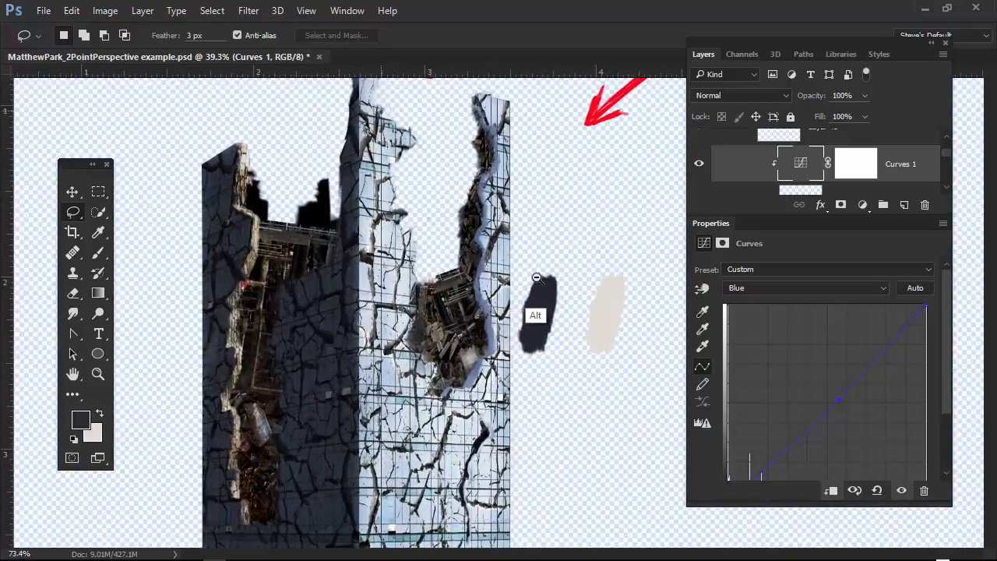
drag(519, 153, 498, 209)
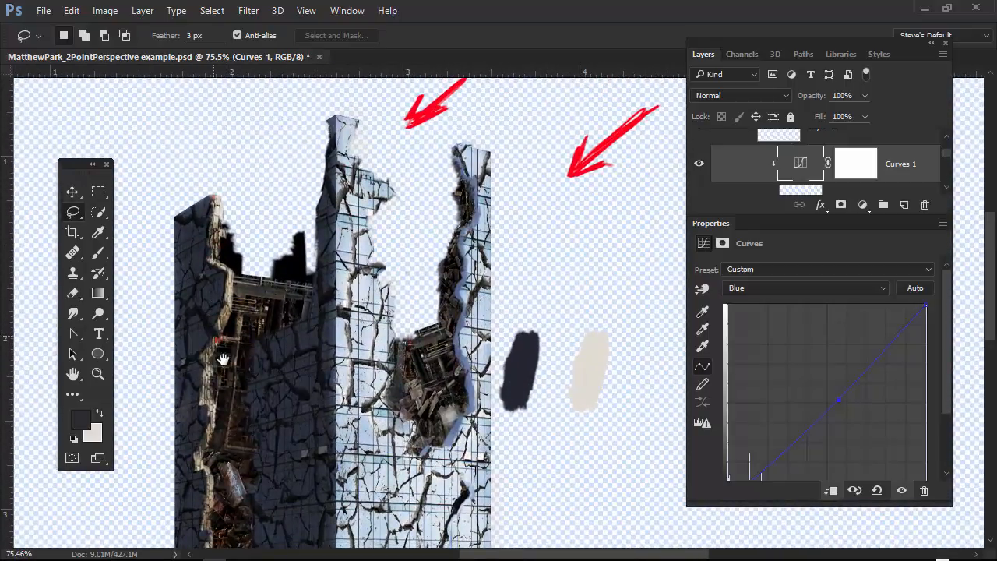
drag(291, 468, 315, 464)
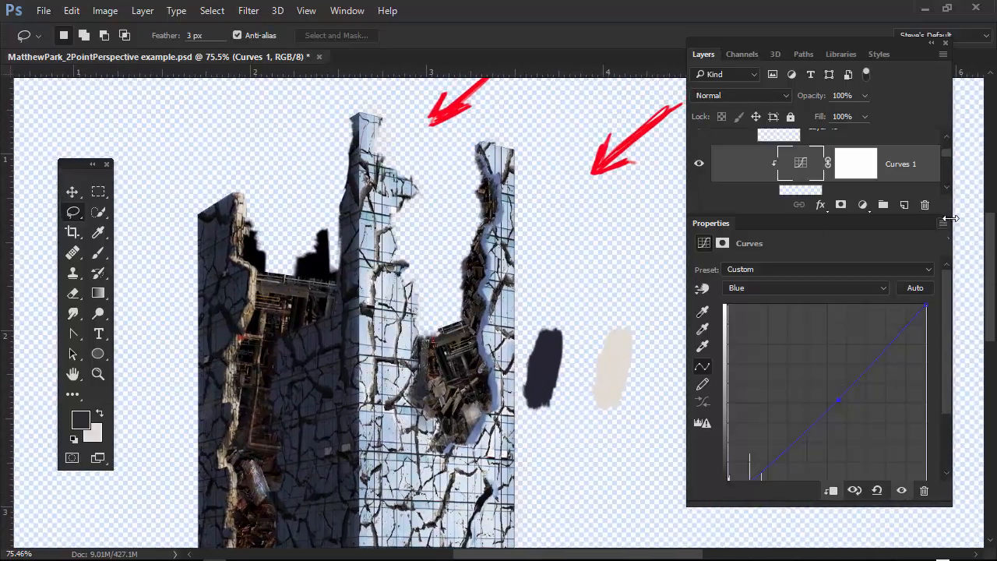
drag(942, 226, 942, 458)
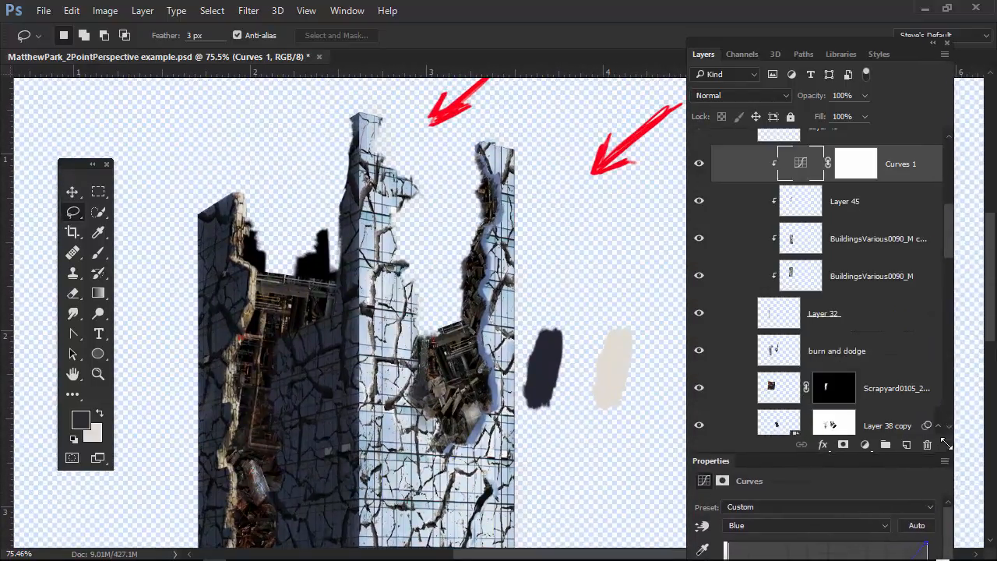
drag(951, 242, 942, 219)
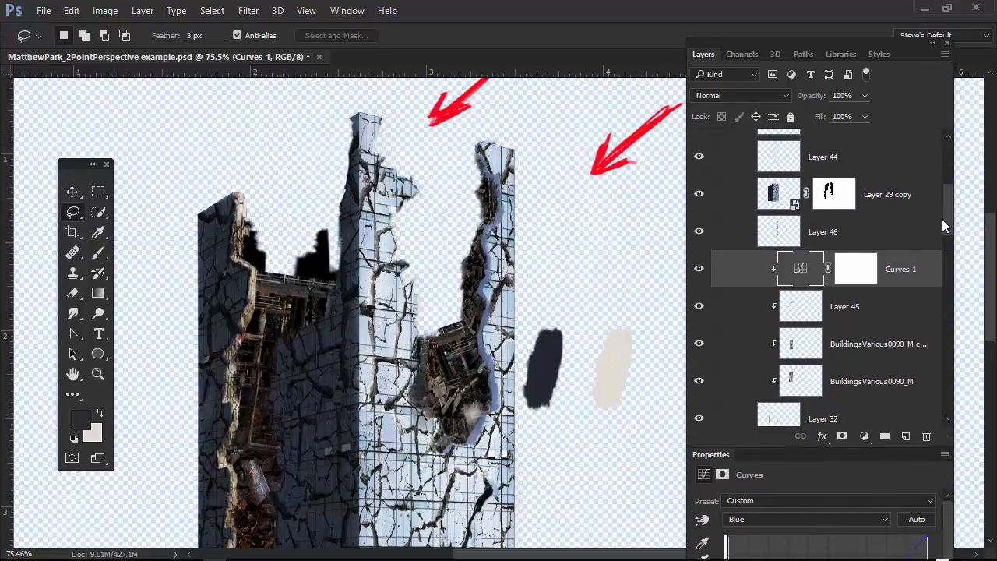
click(807, 234)
click(699, 232)
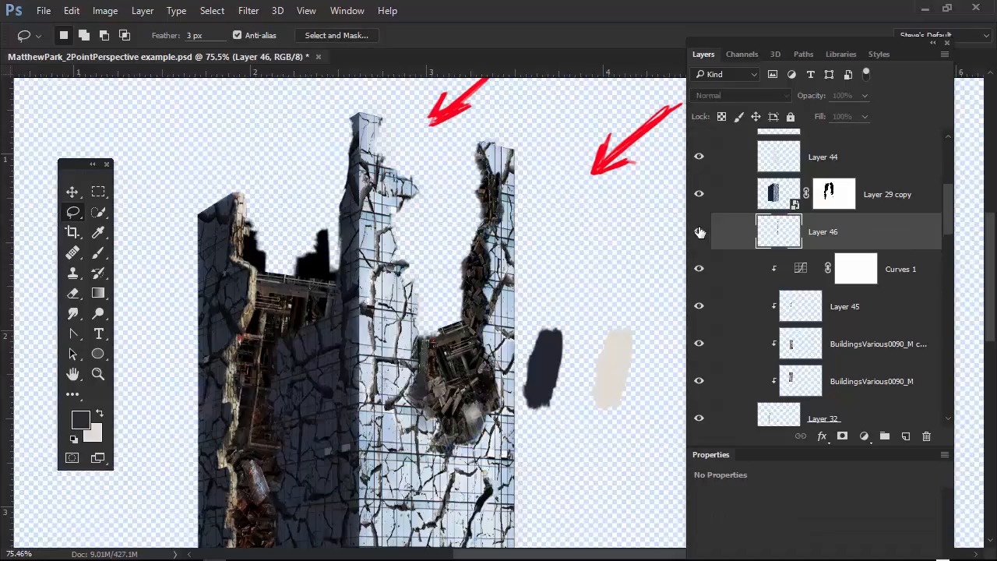
click(700, 232)
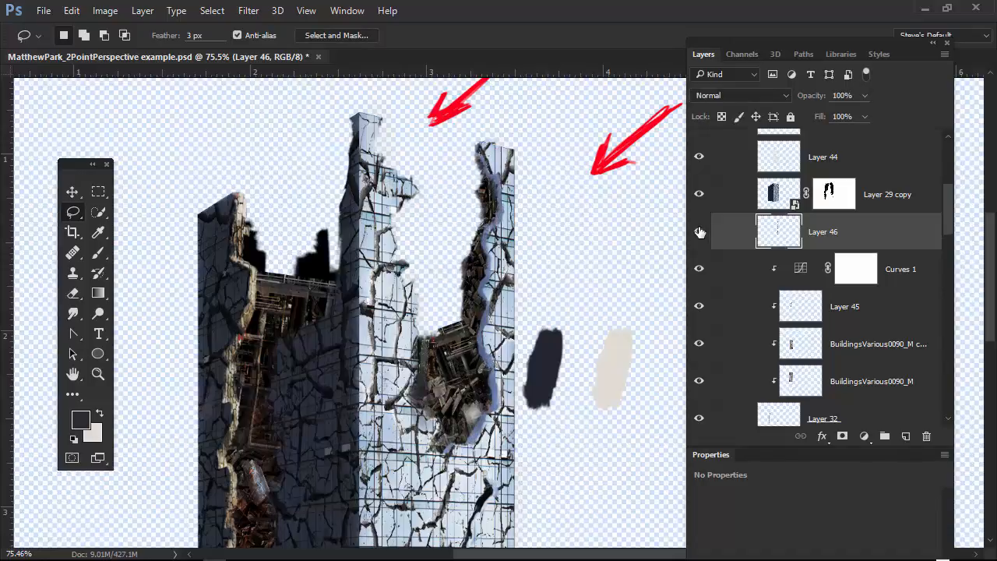
Duplicate the BuildingsVarious0090_M stone layer above Layer 46 and move the copy over the right wall's broken edge.
click(795, 381)
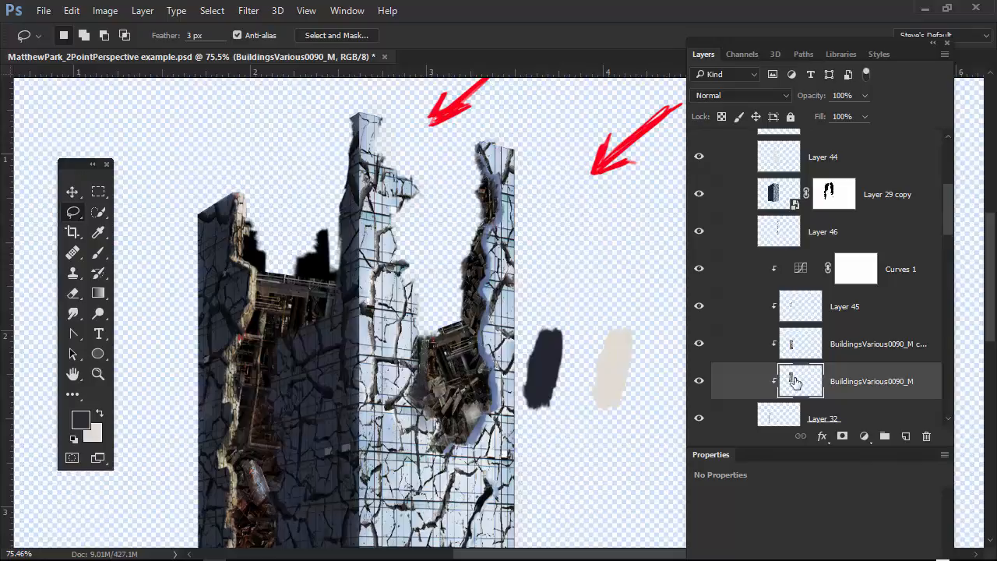
drag(795, 382, 845, 224)
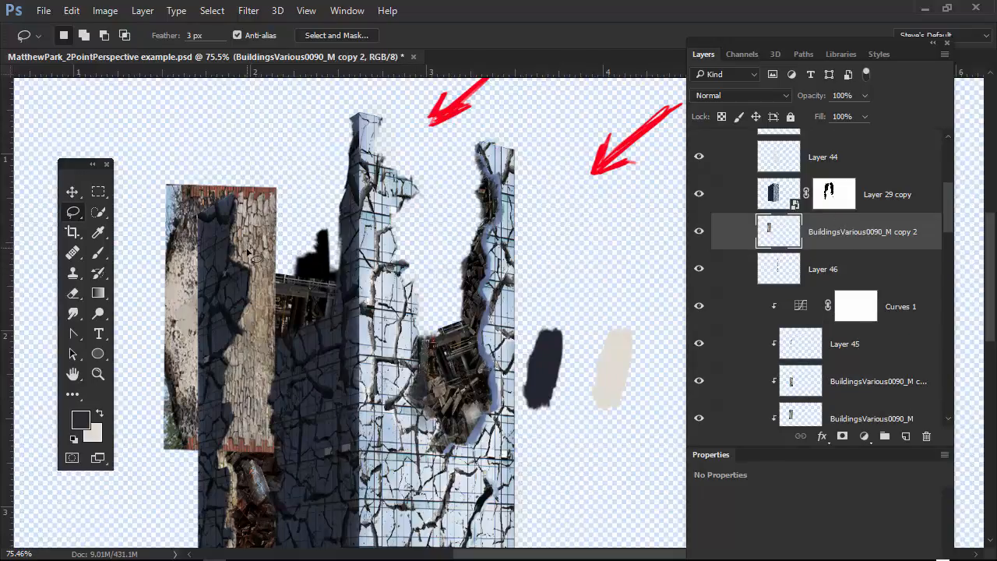
key(v)
mouse_move(260, 234)
mouse_down()
mouse_move(550, 237)
mouse_move(537, 193)
mouse_move(587, 154)
mouse_move(515, 196)
mouse_up()
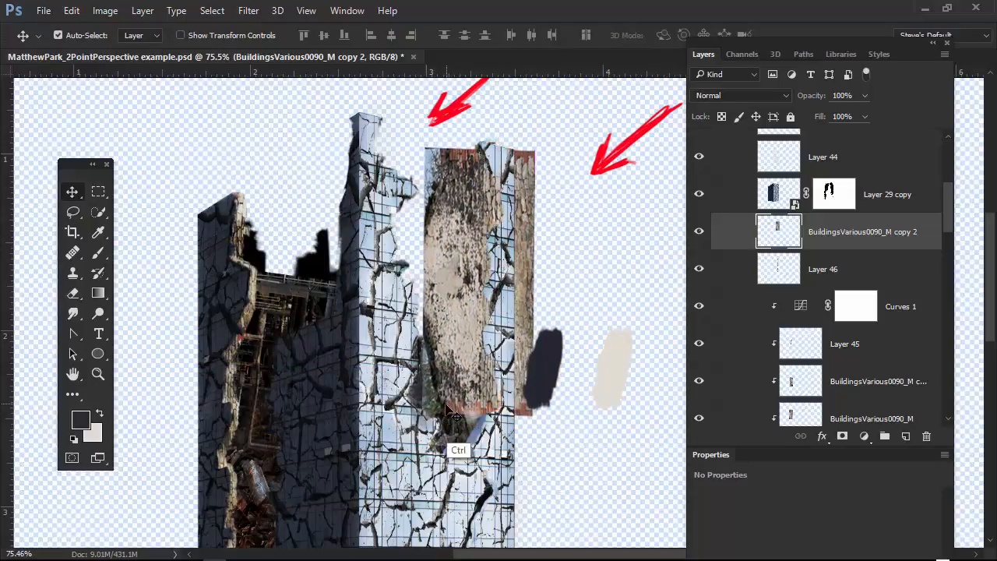
Scale the stone copy to 131.77% width and 128.21% height, and skew it vertically by -15.71° to match the right wall's perspective.
key(ctrl+t)
drag(423, 414, 380, 464)
drag(382, 461, 387, 458)
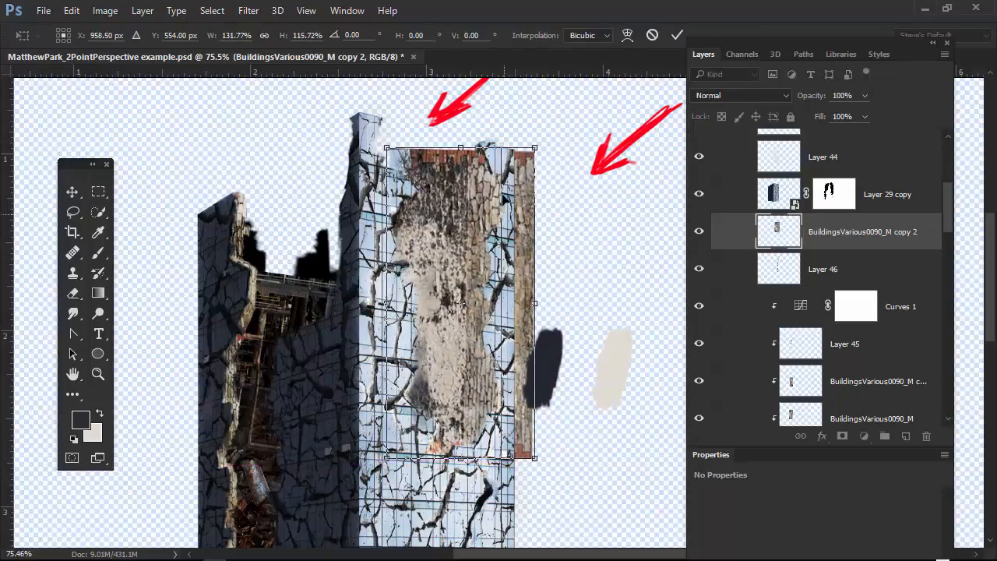
mouse_move(457, 146)
mouse_down()
mouse_move(459, 134)
mouse_move(459, 144)
mouse_up()
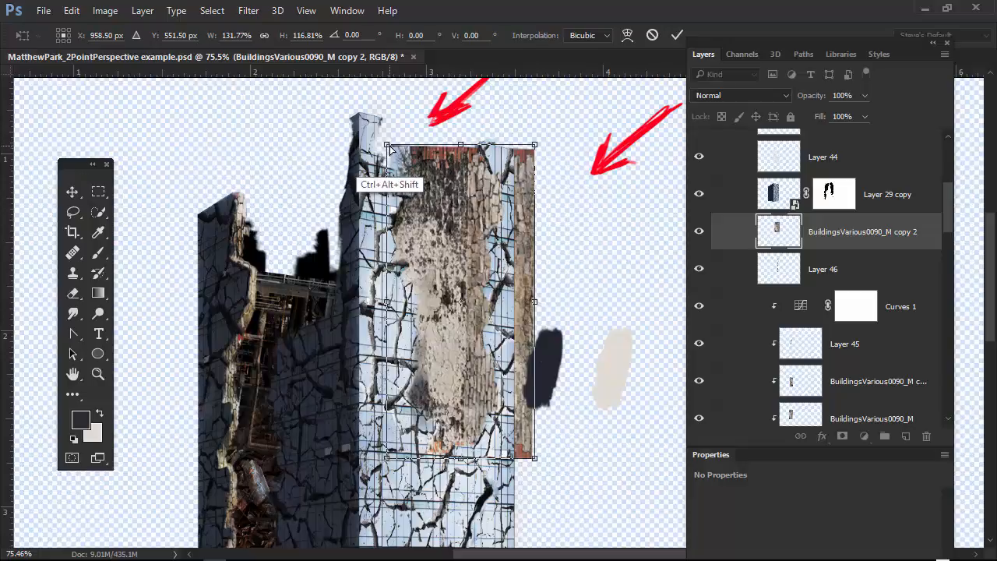
drag(386, 145, 396, 198)
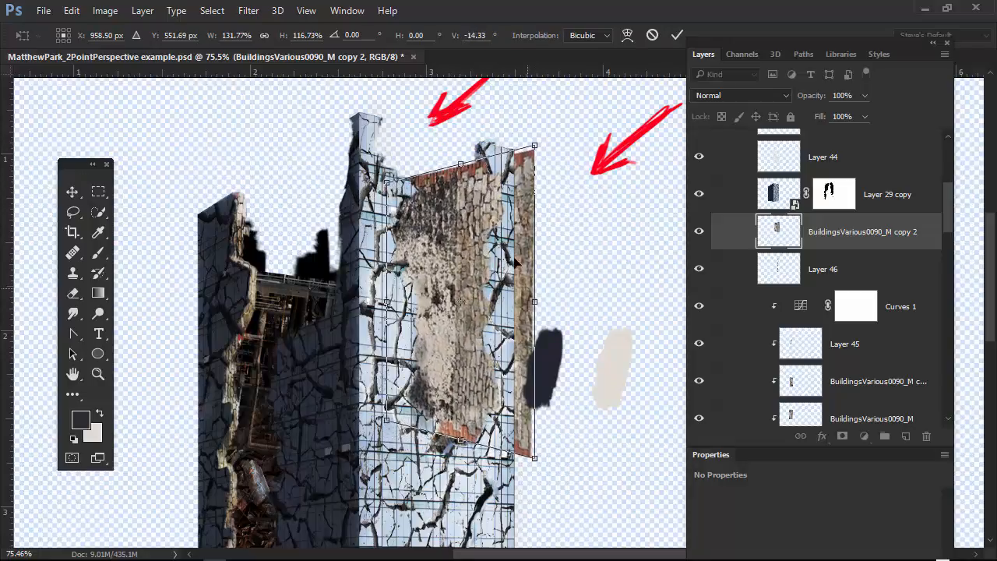
mouse_move(461, 164)
mouse_down()
mouse_move(458, 107)
mouse_move(461, 150)
mouse_up()
drag(460, 440, 459, 452)
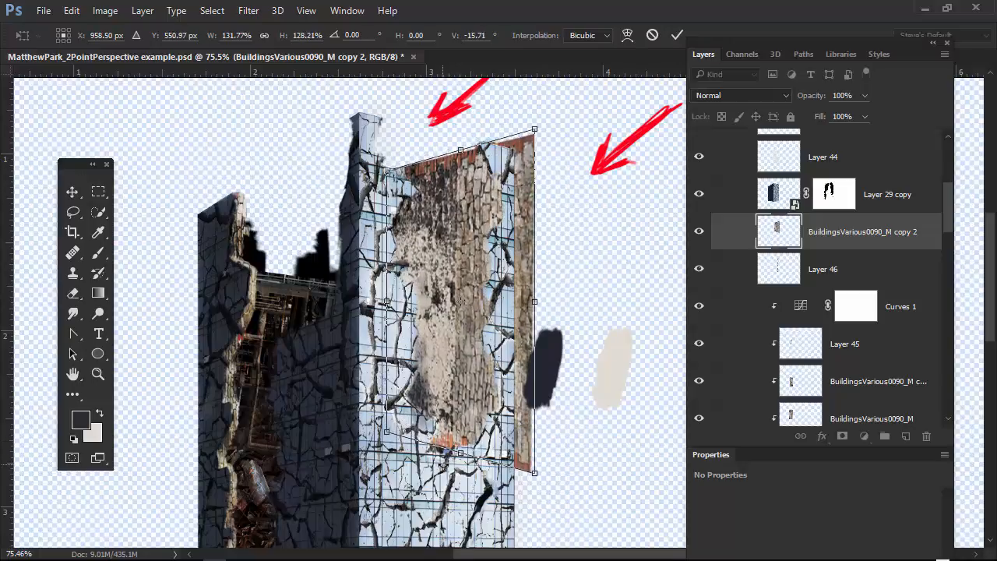
key(Return)
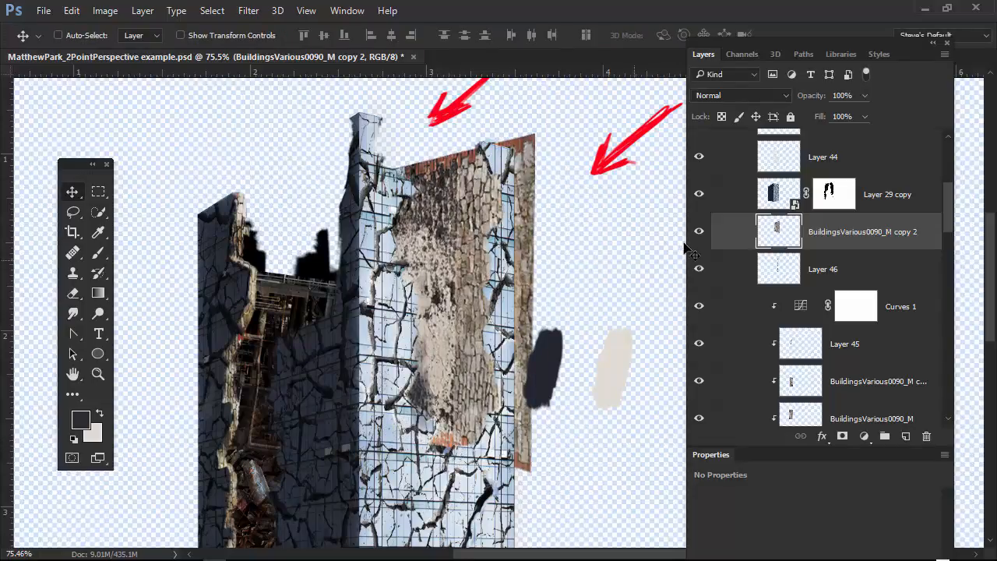
Clip the transformed stone copy to Layer 46 and inspect the right wall's edge up close.
key(alt)
alt+click(686, 250)
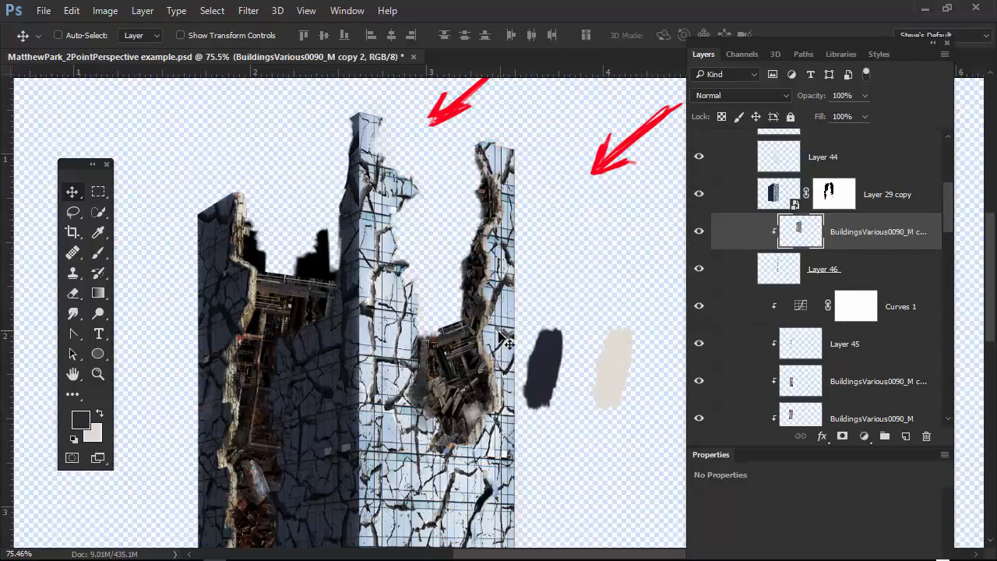
scroll(545, 193, up, 2)
scroll(545, 193, up, 3)
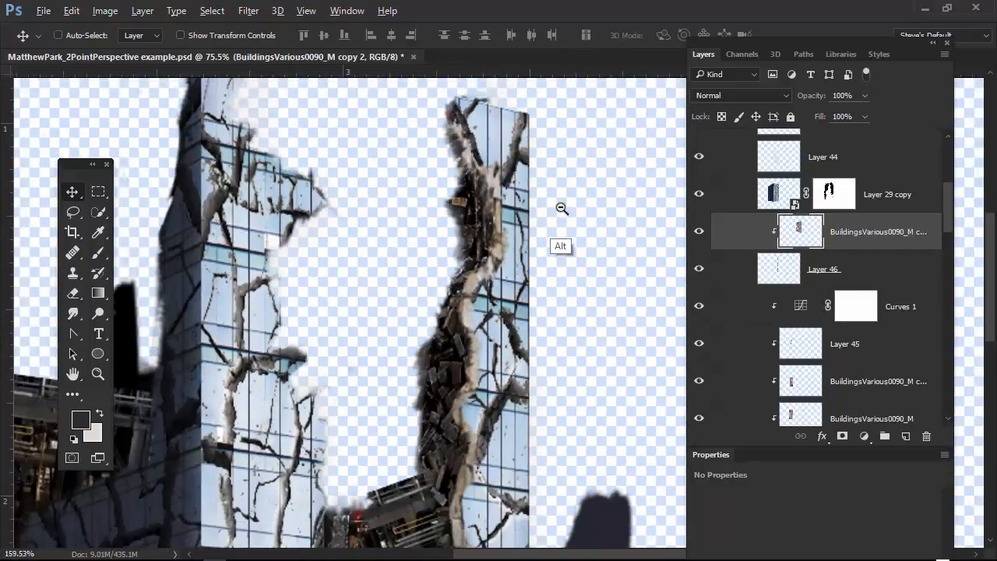
scroll(561, 206, up, 1)
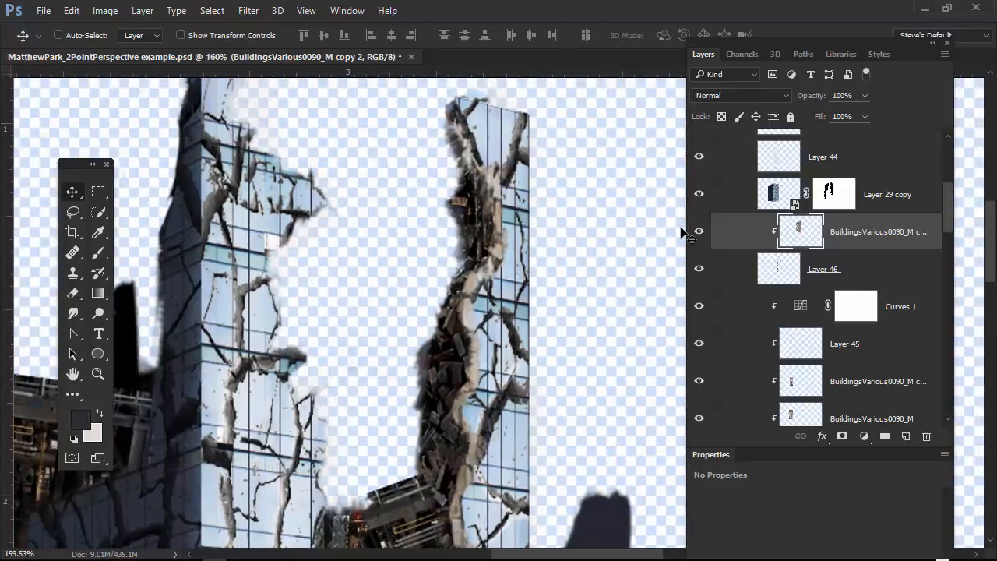
Paint on Layer 46 with a size 15 brush along the right wall's broken edge, from its upper tip down to the debris.
click(782, 275)
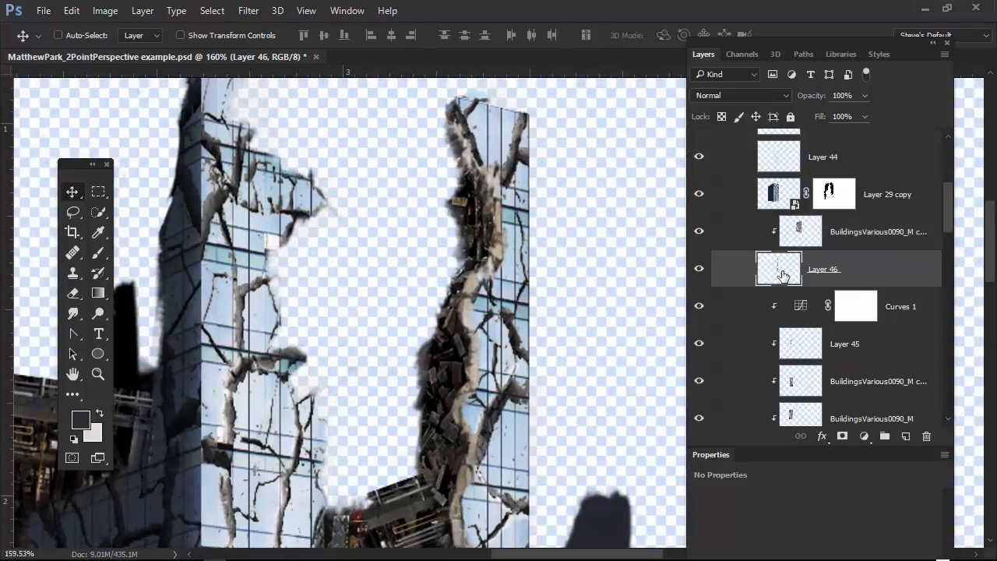
key(b)
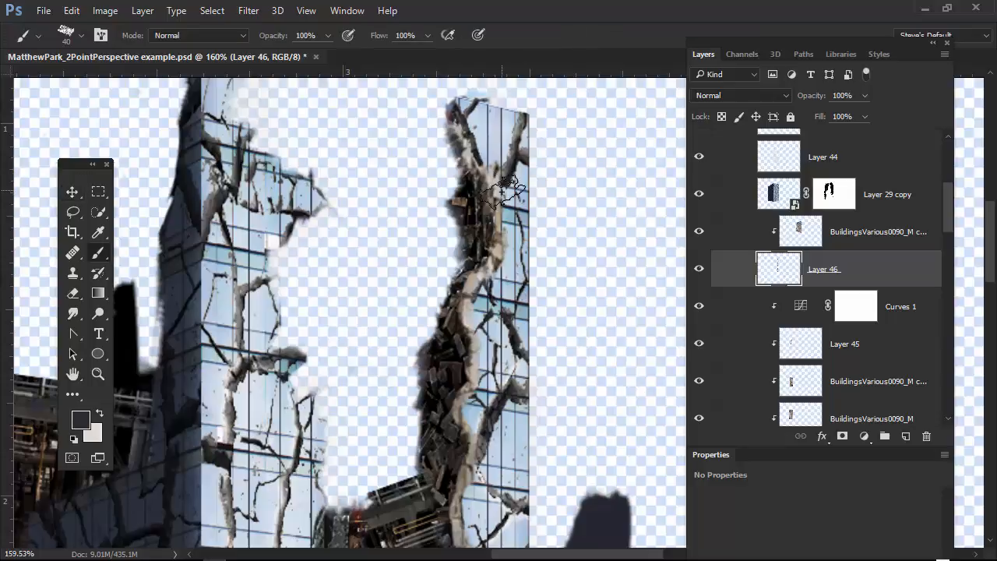
drag(495, 193, 477, 206)
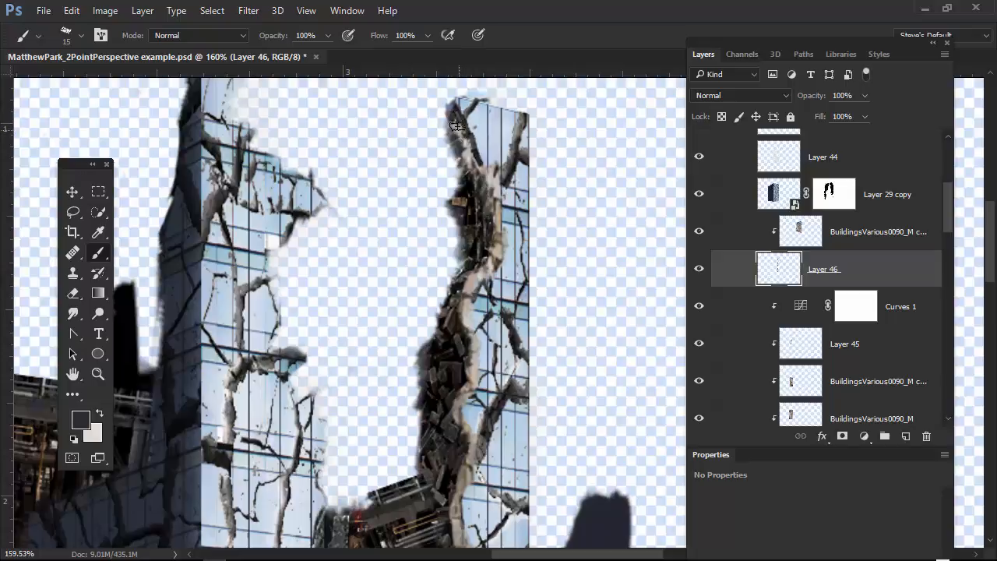
mouse_move(458, 125)
mouse_down()
mouse_move(473, 175)
mouse_move(455, 138)
mouse_move(469, 165)
mouse_move(487, 169)
mouse_move(477, 178)
mouse_move(491, 224)
mouse_move(490, 255)
mouse_move(463, 297)
mouse_move(473, 374)
mouse_move(455, 405)
mouse_move(471, 450)
mouse_move(463, 528)
mouse_up()
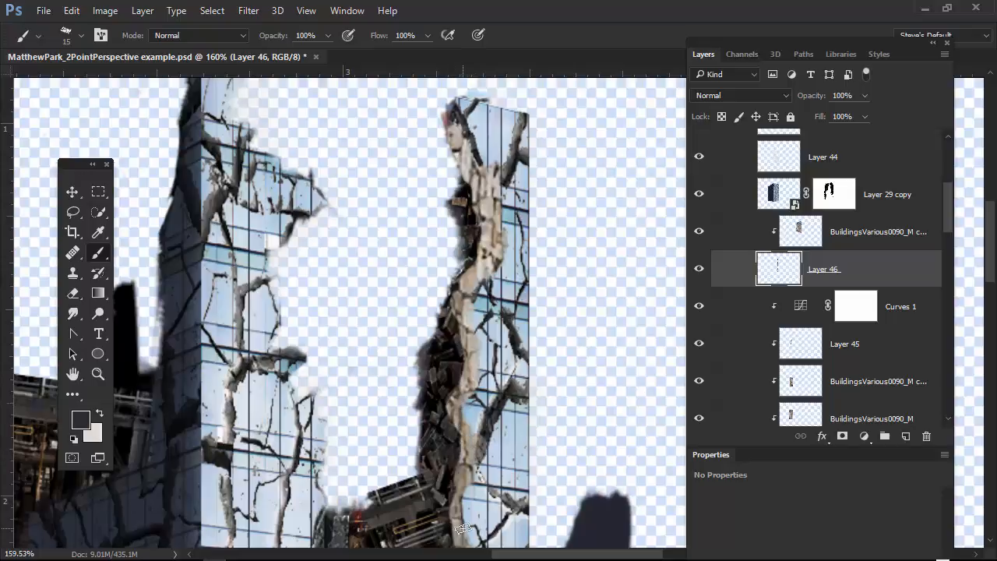
Sample beige stone tones from the right wall's edge and thicken its middle and lower stretch on Layer 46 with brush strokes.
drag(603, 459, 544, 471)
mouse_move(579, 467)
mouse_down()
mouse_move(583, 445)
mouse_move(545, 361)
mouse_up()
alt+click(507, 318)
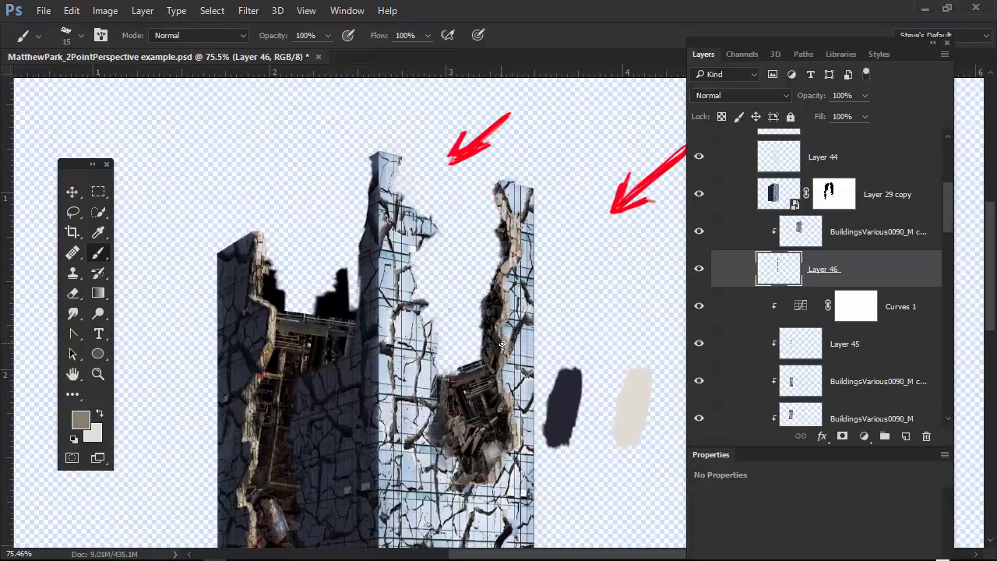
drag(507, 335, 515, 370)
alt+click(499, 330)
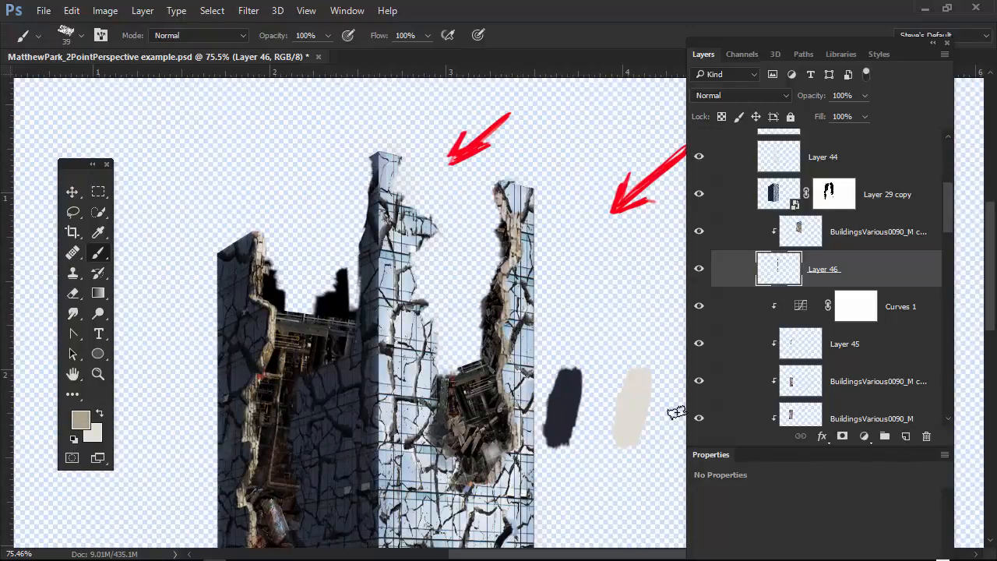
drag(508, 381, 503, 384)
alt+click(506, 355)
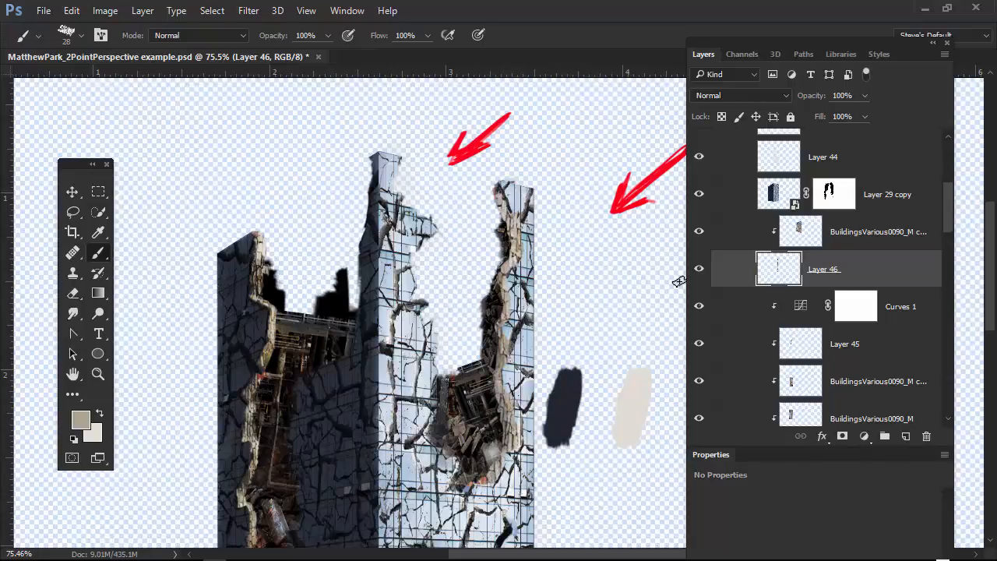
Add a new layer above the right edge's stone copy and set its blend mode to Overlay.
click(864, 232)
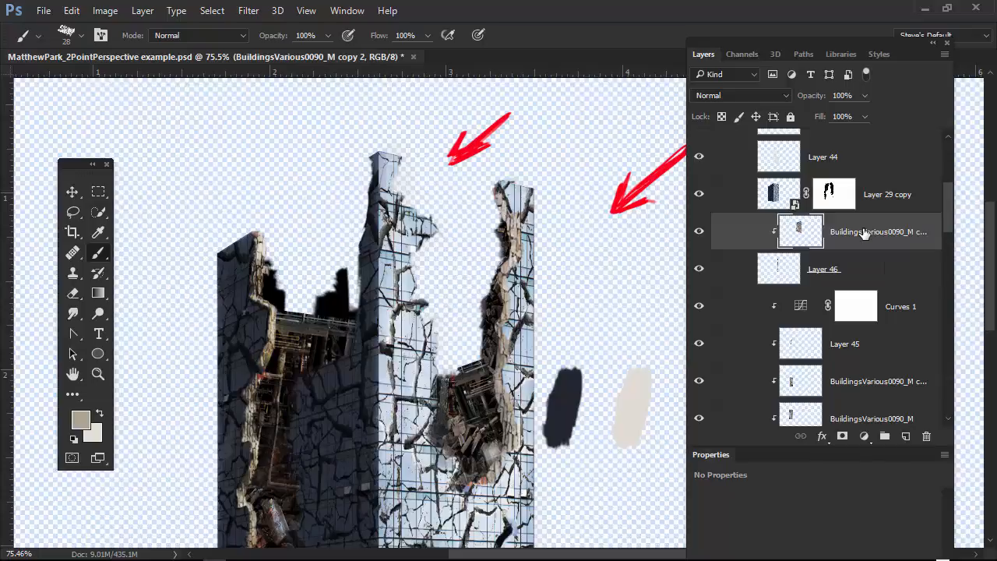
click(905, 437)
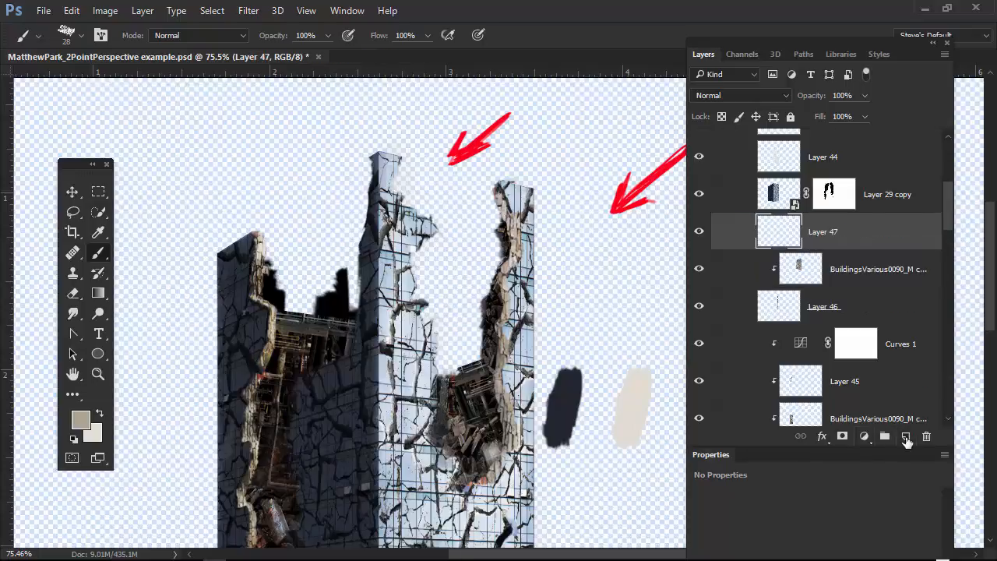
click(782, 100)
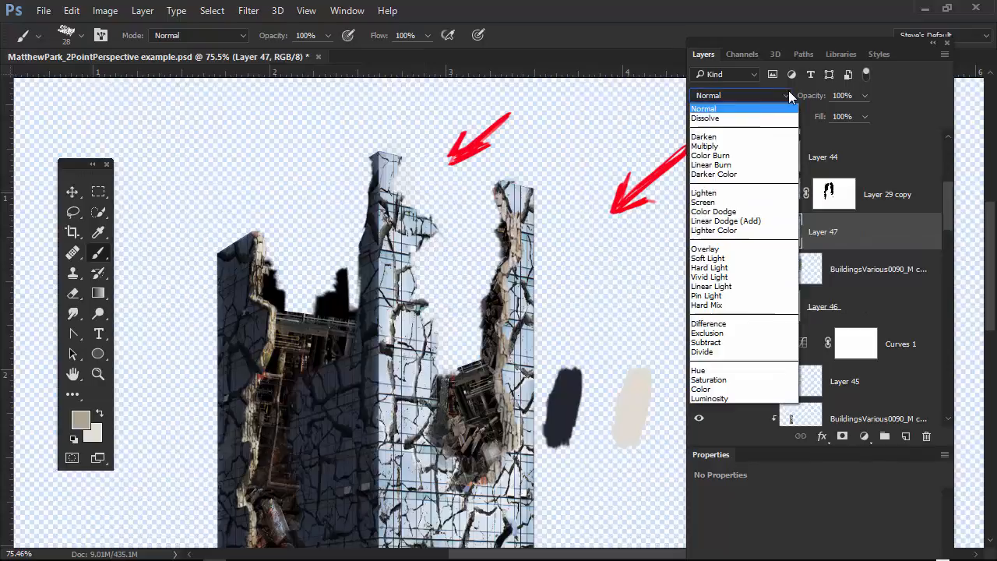
click(723, 250)
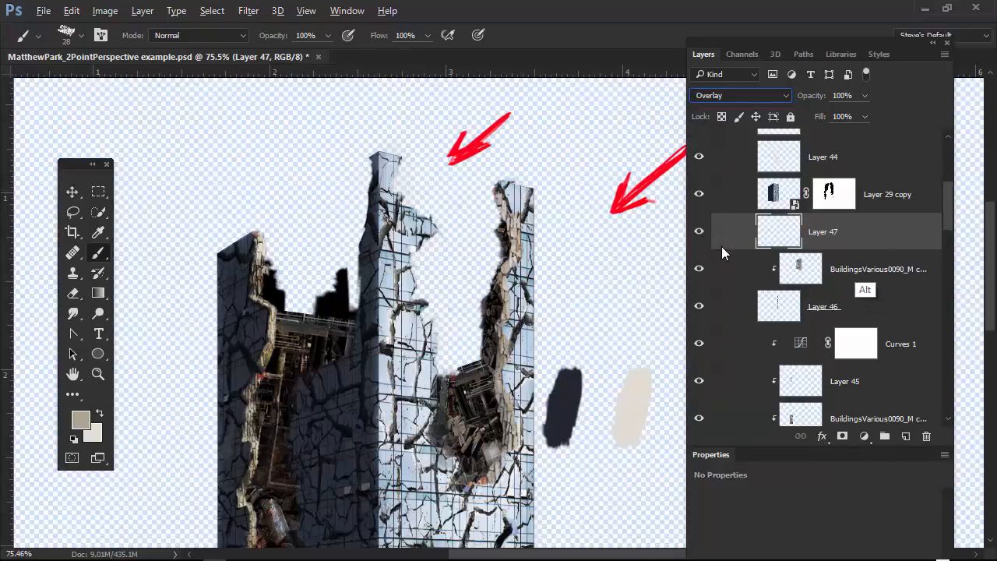
Clip Layer 47 to the stone copy below and paint near-black shading along the right wall's broken edge and into the debris.
alt+click(875, 248)
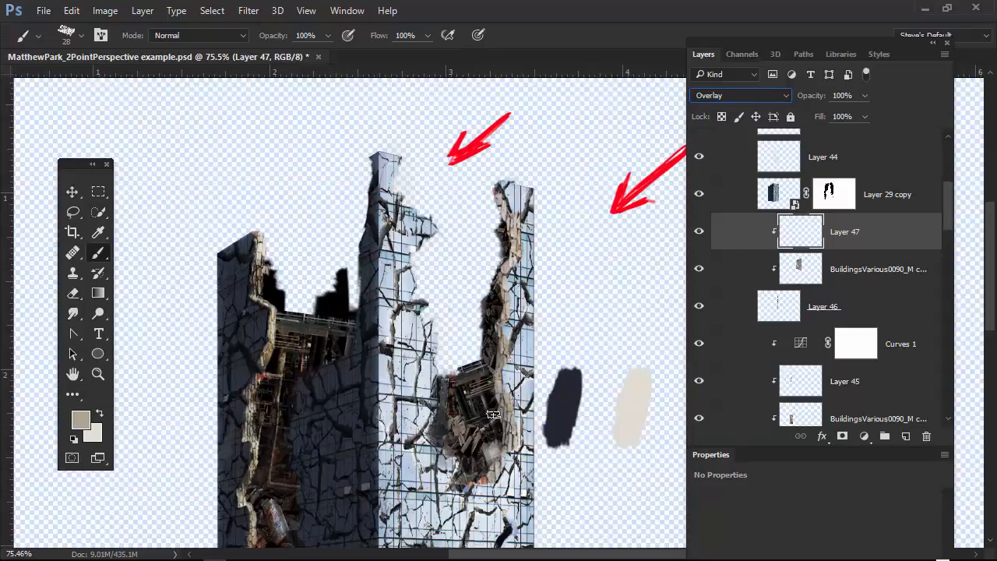
alt+click(477, 439)
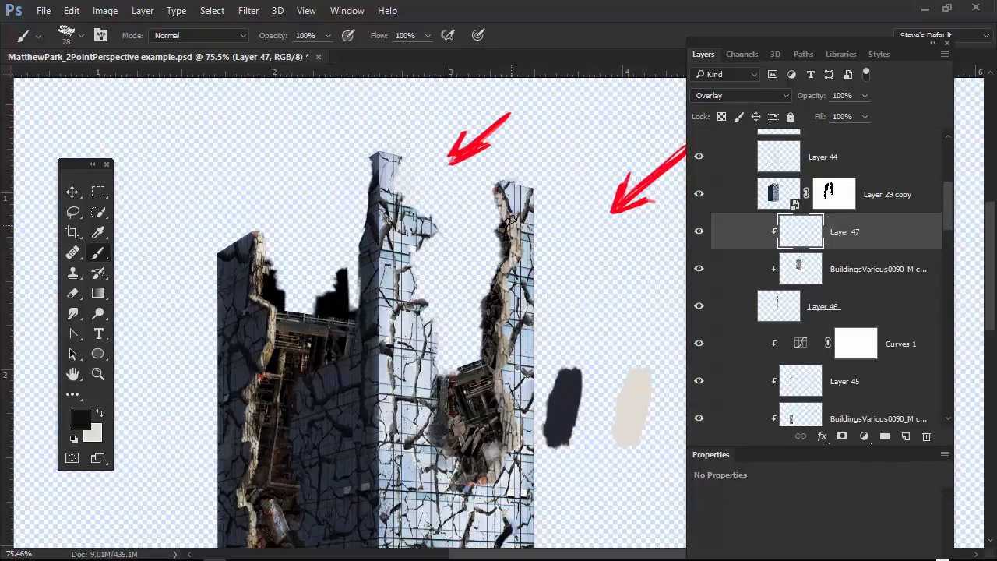
mouse_move(512, 246)
mouse_down()
mouse_move(516, 216)
mouse_move(514, 234)
mouse_move(523, 228)
mouse_move(516, 220)
mouse_move(495, 397)
mouse_move(509, 398)
mouse_move(507, 419)
mouse_move(500, 436)
mouse_move(509, 395)
mouse_move(480, 482)
mouse_up()
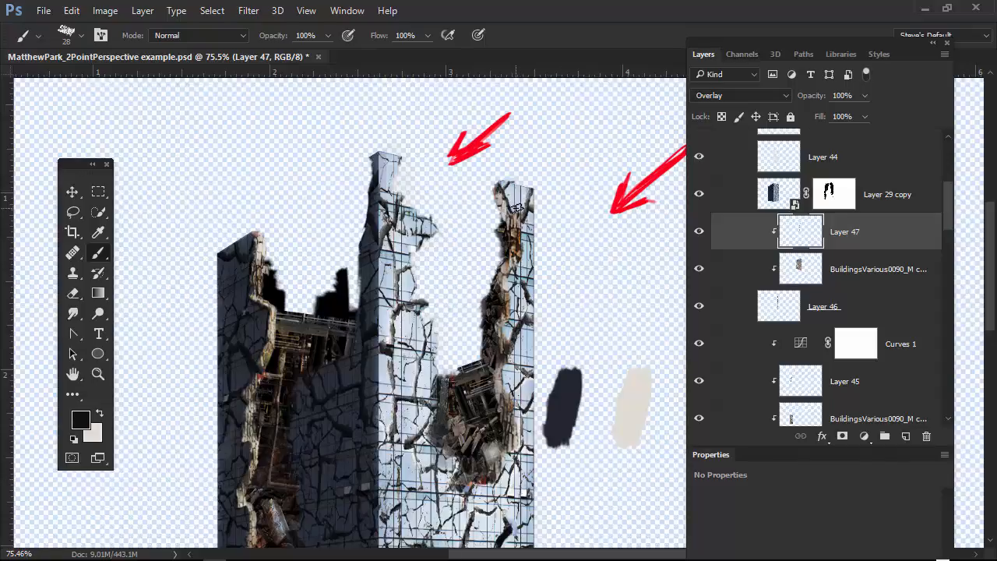
mouse_move(503, 220)
mouse_down()
mouse_move(497, 182)
mouse_move(499, 239)
mouse_up()
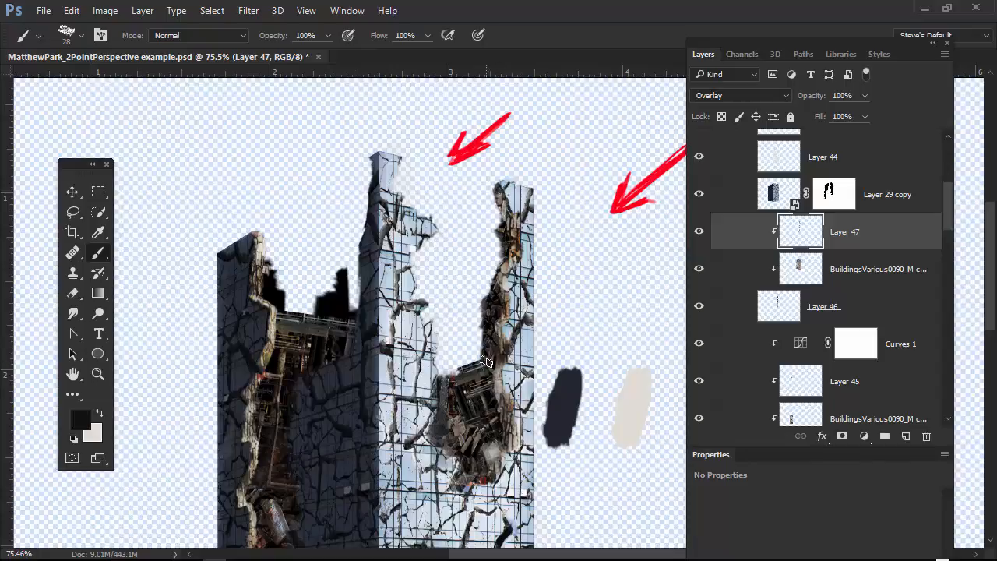
drag(508, 352, 472, 366)
drag(438, 429, 434, 376)
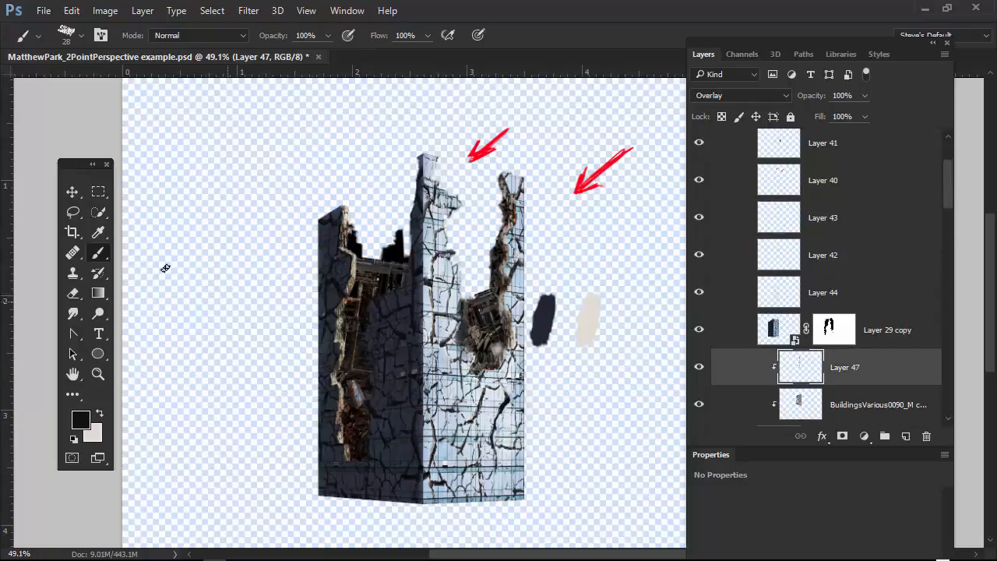
Draw a short horizontal straight path with the Pen tool in the empty area beside the building's right wall.
drag(75, 163, 74, 137)
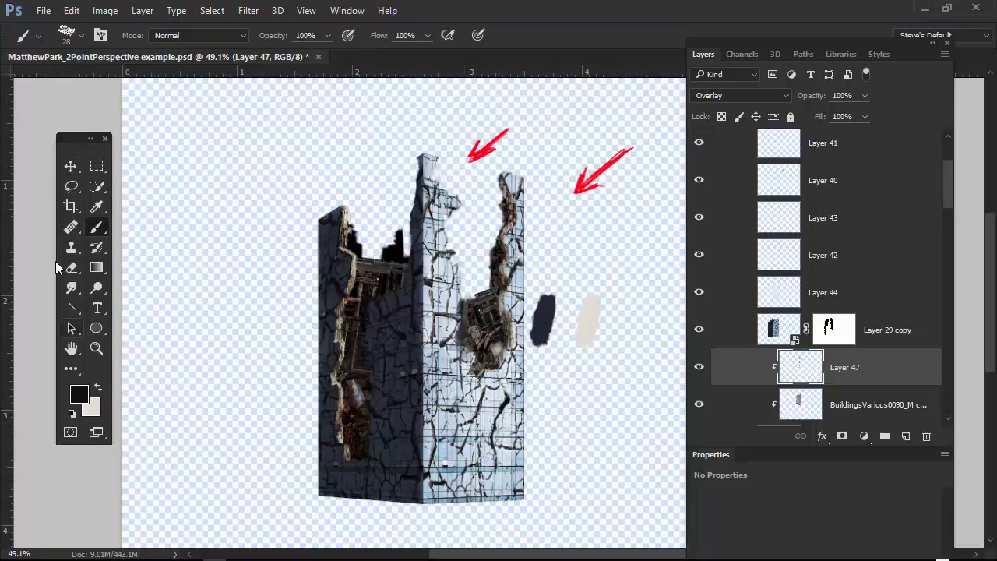
drag(72, 310, 119, 308)
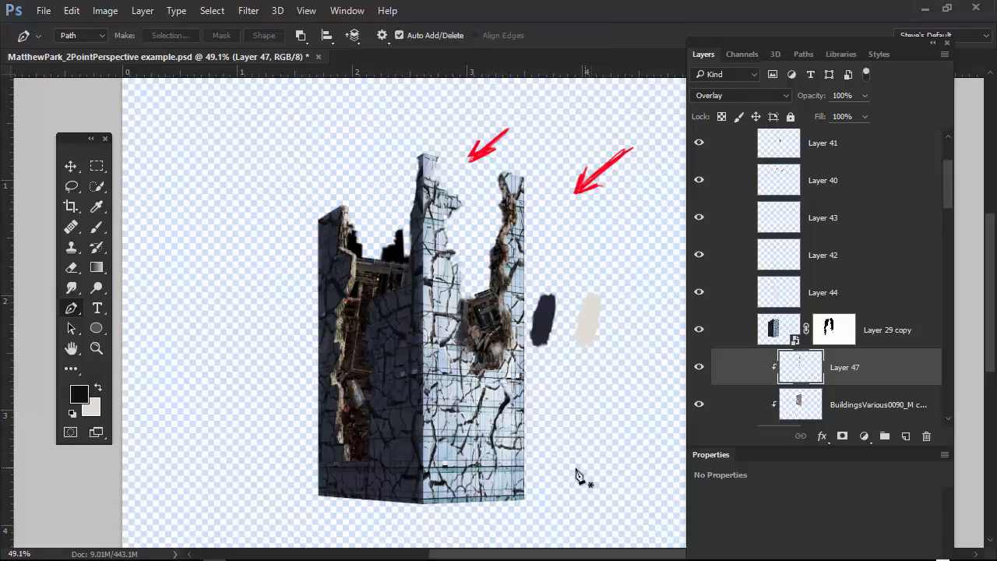
drag(572, 438, 475, 378)
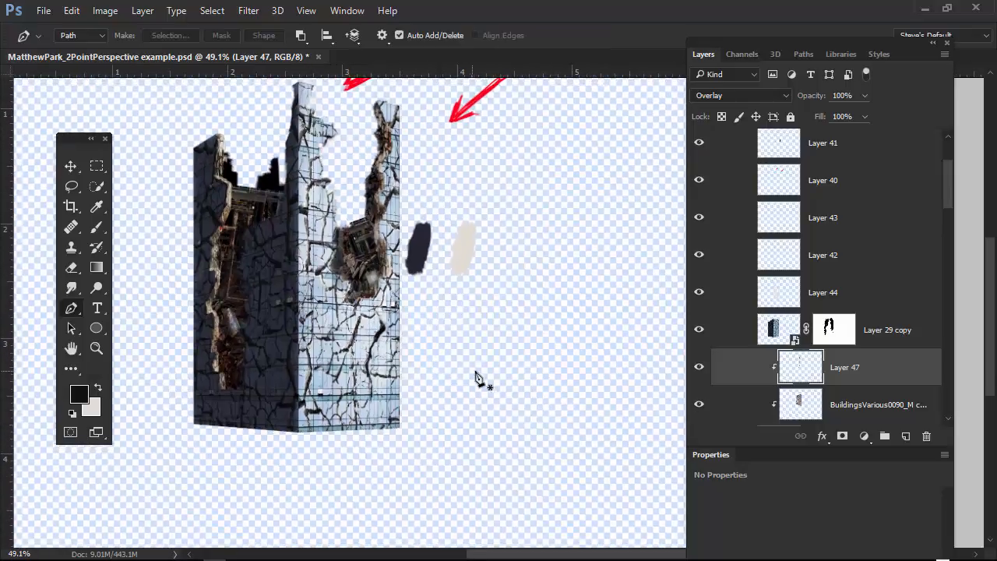
click(461, 343)
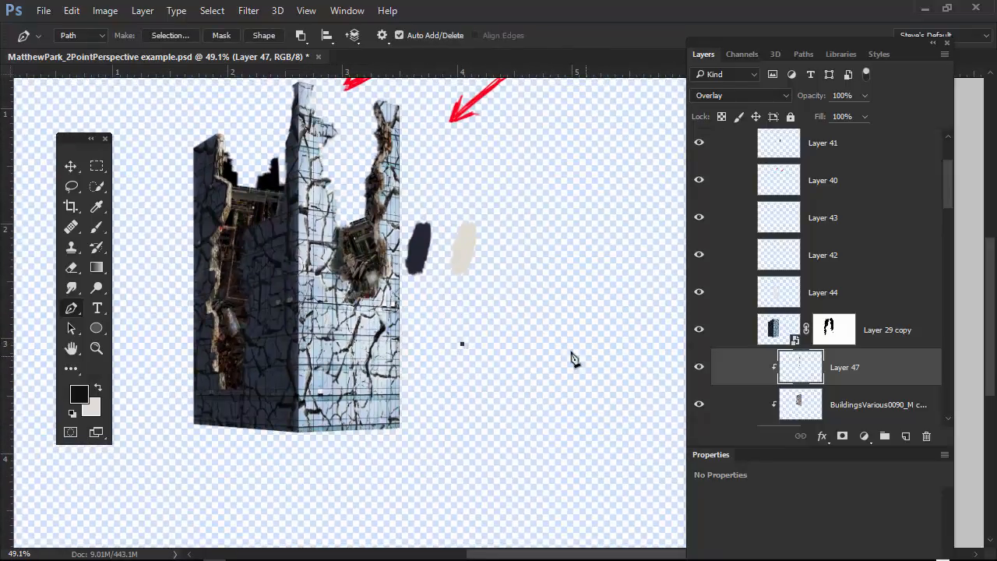
click(513, 343)
Check what Layer 29 copy covers by toggling its visibility, and add a new layer directly above Layer 47.
click(699, 330)
click(699, 330)
click(699, 330)
click(699, 330)
click(905, 435)
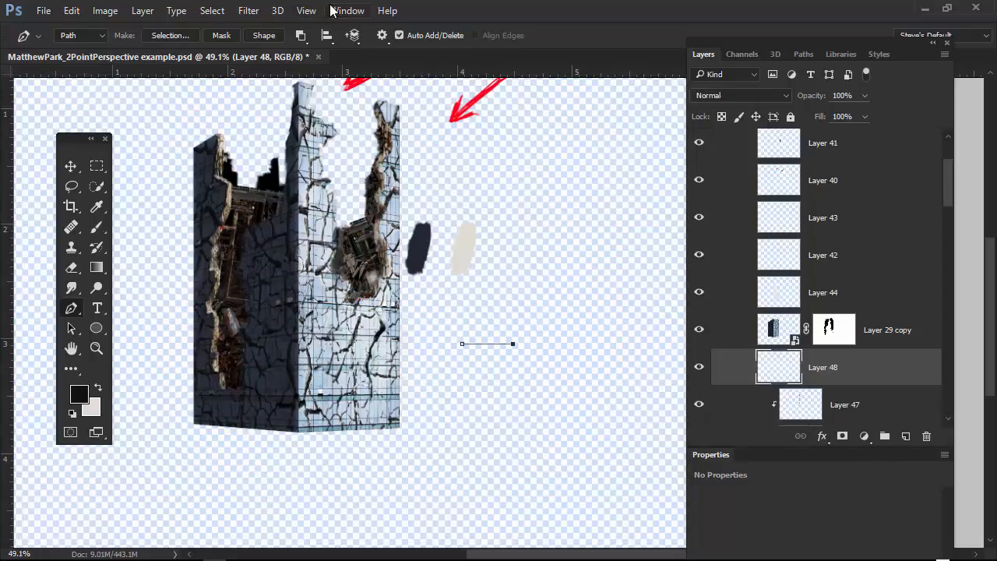
Render flames along the path on Layer 48 using Multiple Flames One Direction with a length of about 300.
click(250, 12)
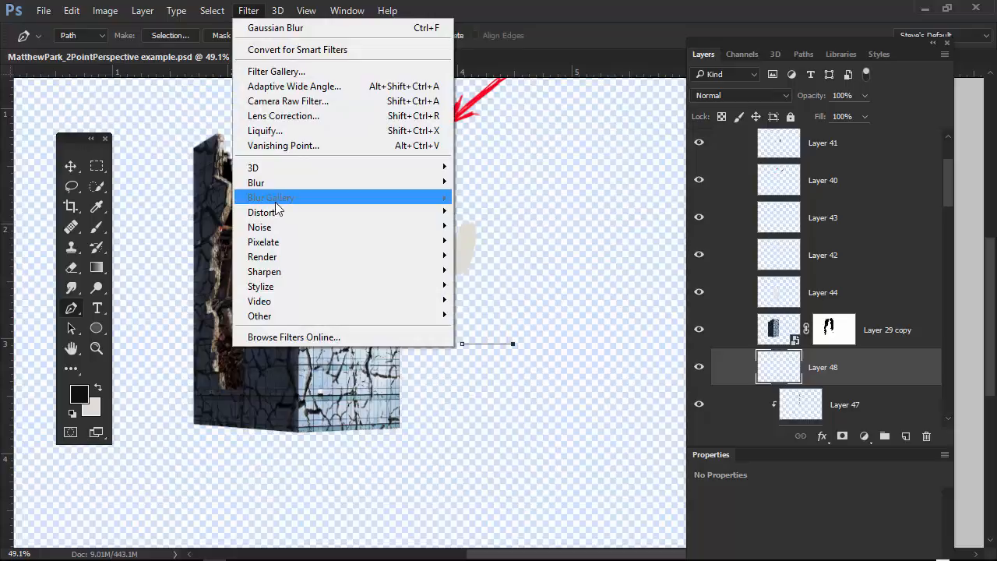
mouse_move(295, 258)
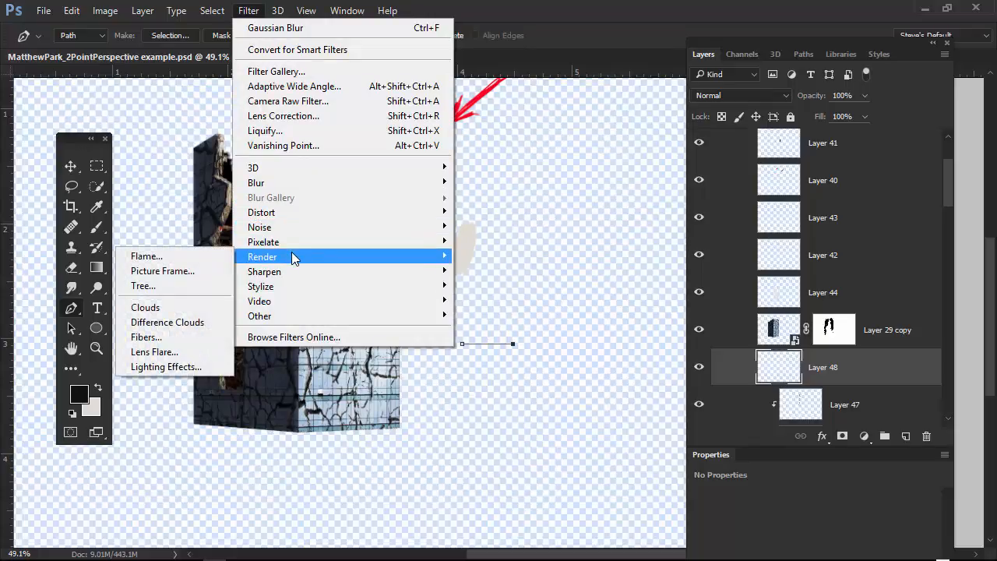
click(209, 260)
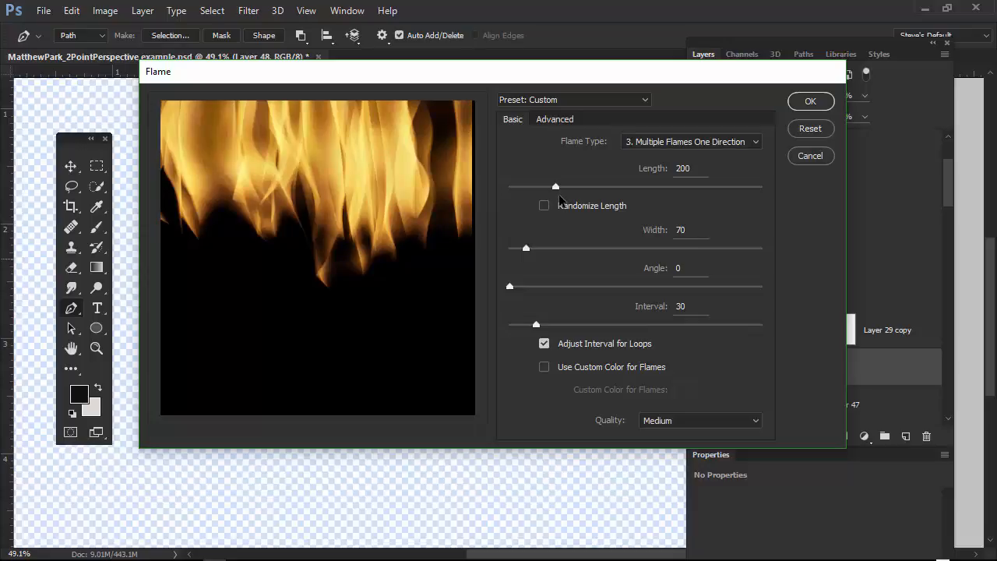
drag(556, 187, 582, 190)
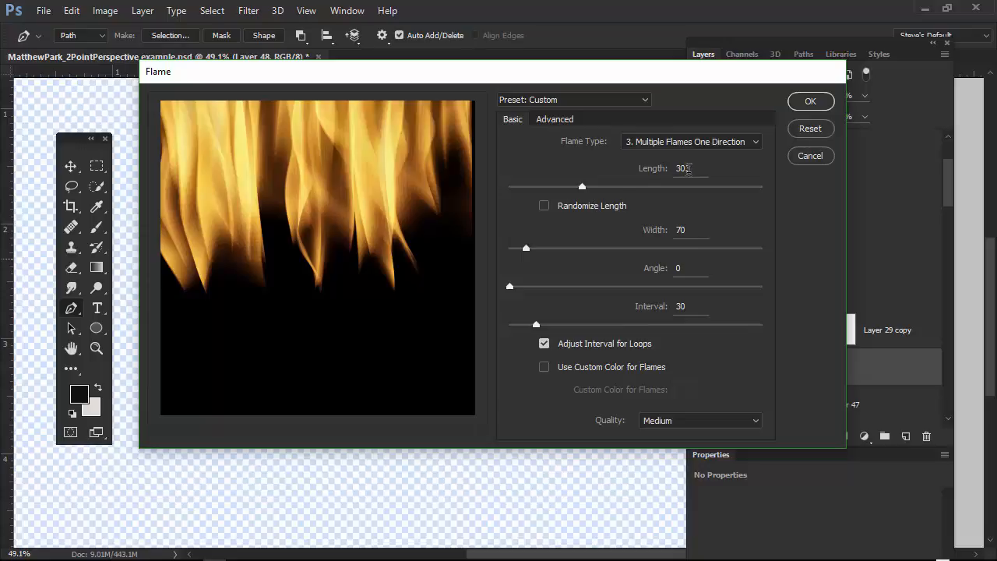
click(554, 119)
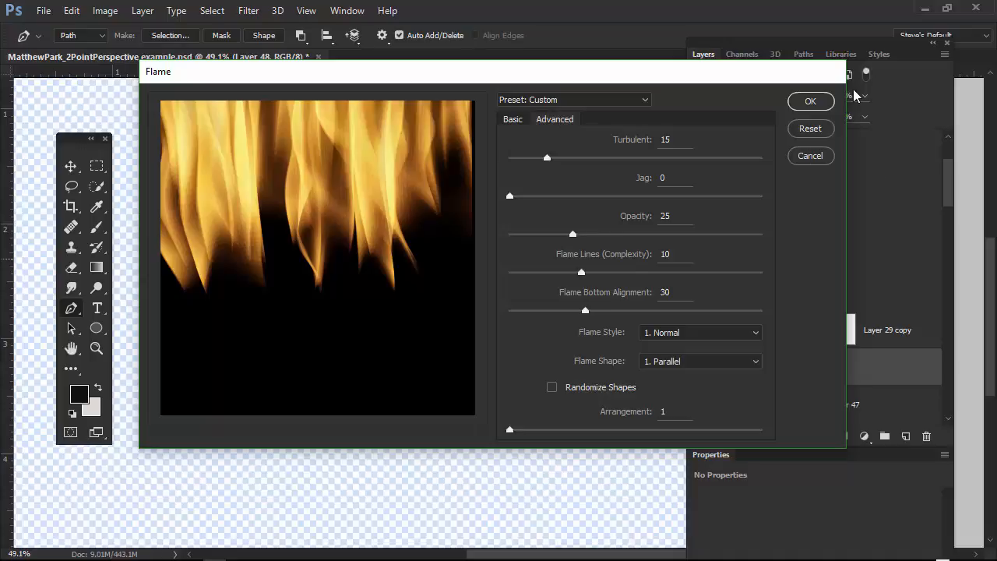
click(812, 102)
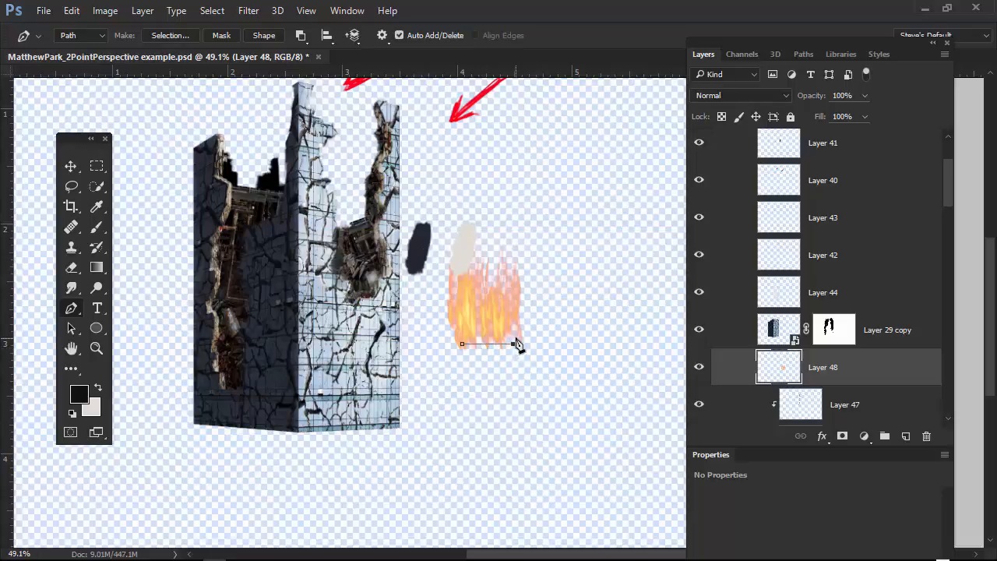
Move the flames behind the right wall into its debris hole and delete the work path.
key(v)
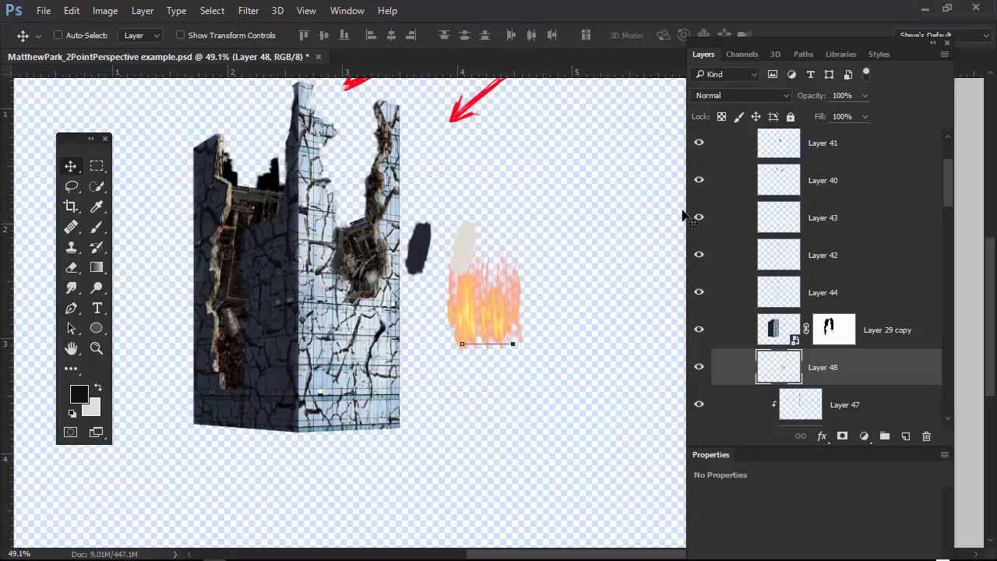
drag(472, 307, 343, 286)
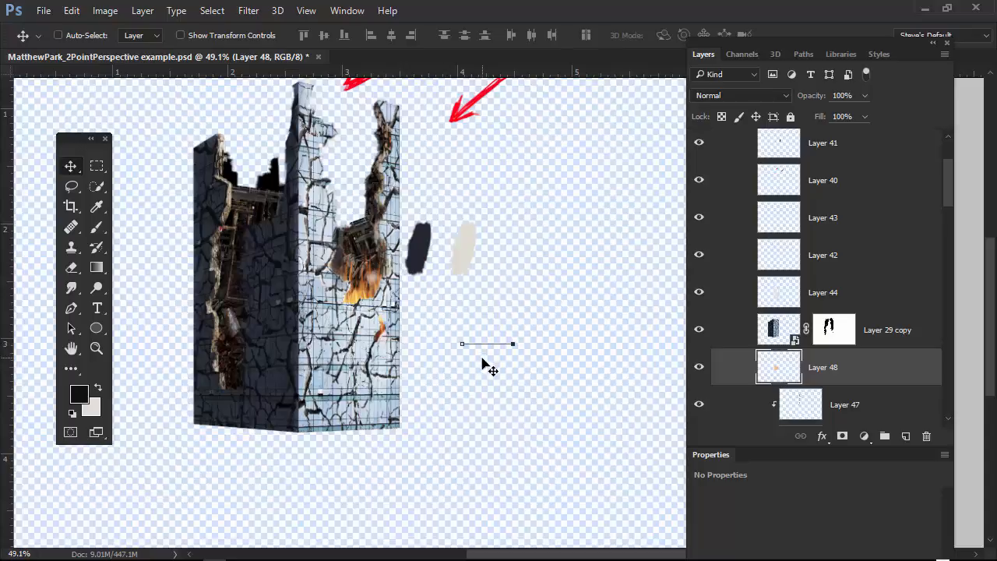
click(811, 56)
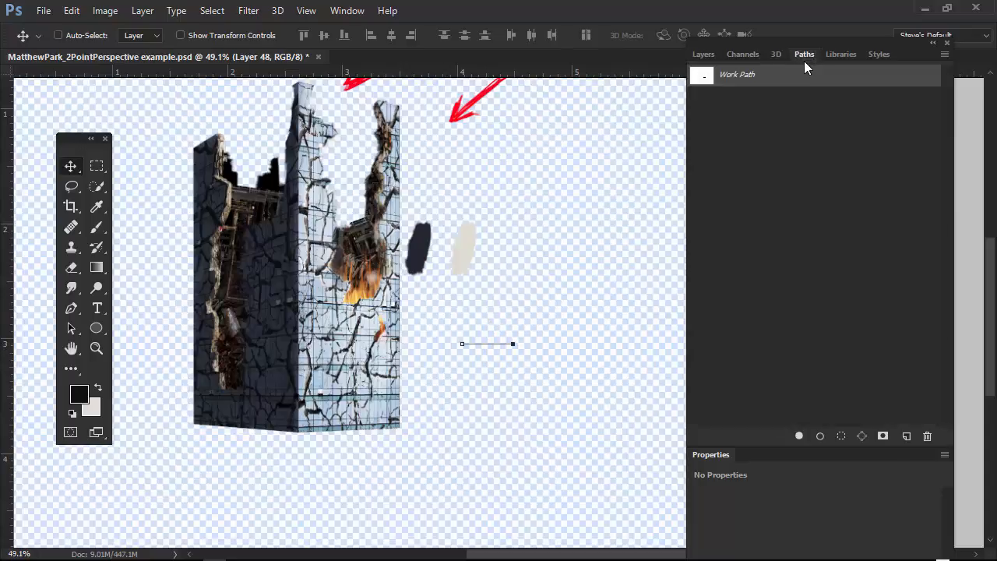
drag(803, 74, 925, 436)
click(702, 55)
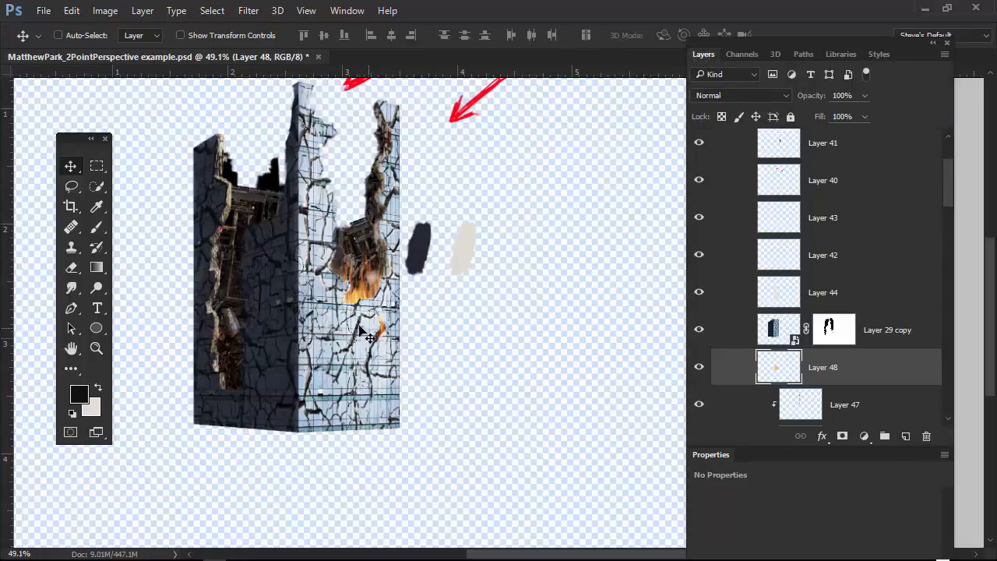
Nudge the flames lower in the right wall's hole and place a duplicate in the left wall's lower opening.
drag(363, 347, 363, 355)
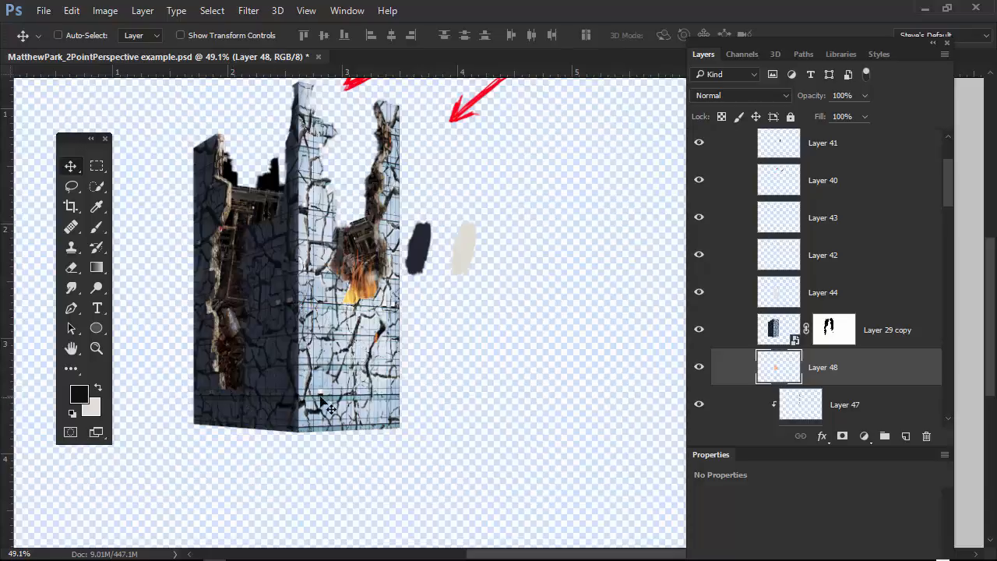
key(alt)
drag(372, 319, 273, 366)
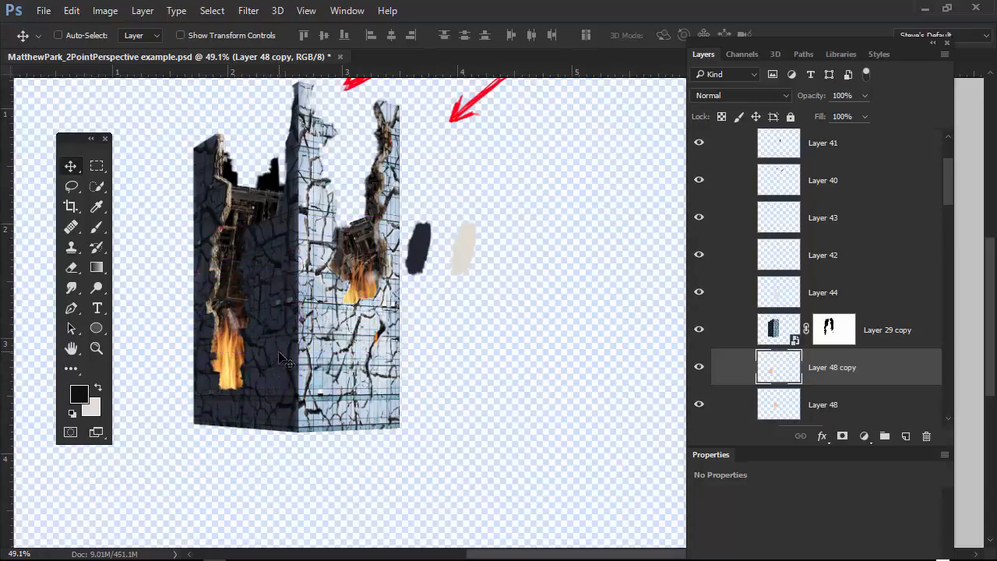
Transform the left flame copy, reducing its height to 63.76% and rotating it to -12.98 degrees.
key(ctrl)
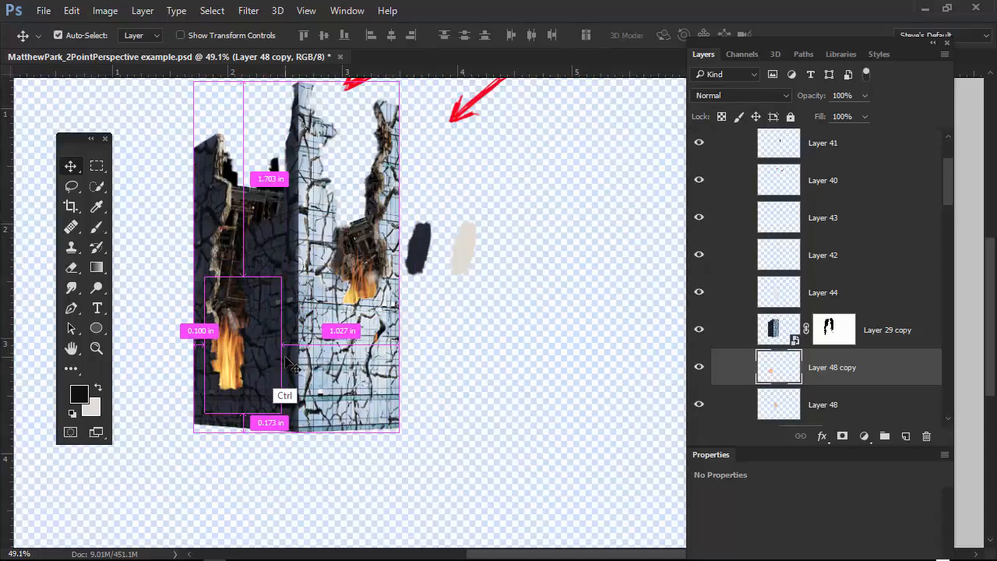
key(ctrl+t)
drag(243, 278, 237, 325)
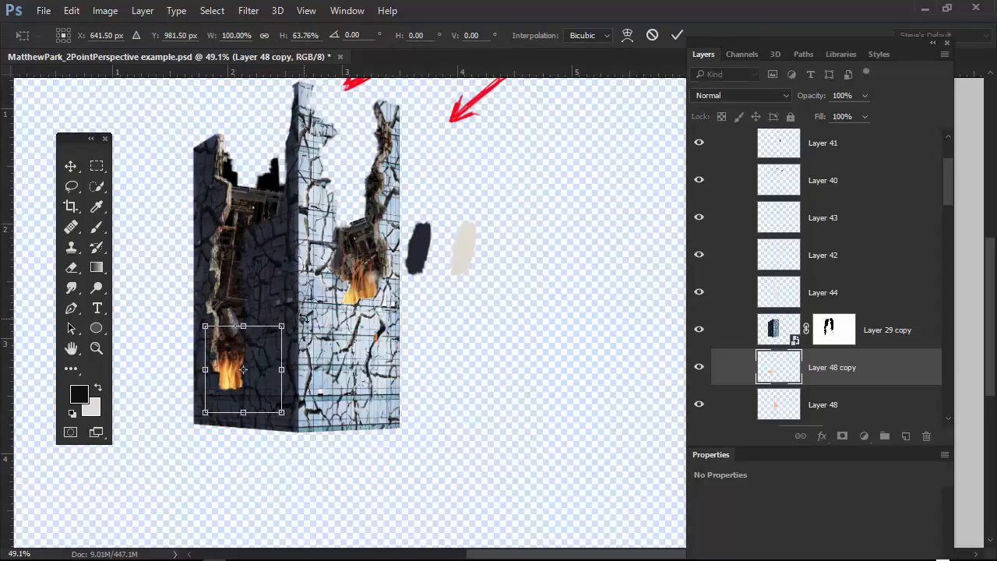
drag(304, 318, 283, 318)
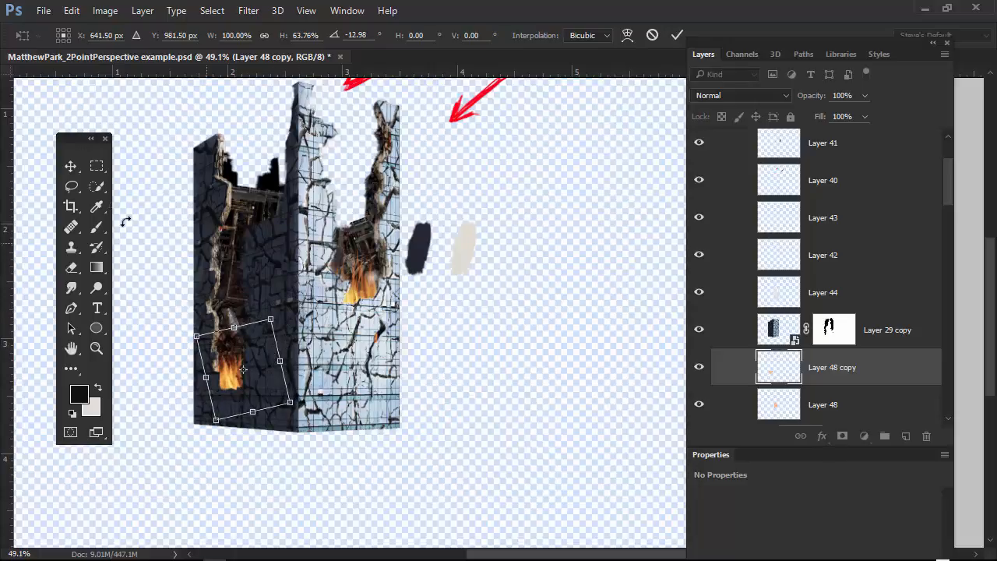
Warp the left flame copy so its upper part stretches upward into the opening, and apply the transform.
click(73, 11)
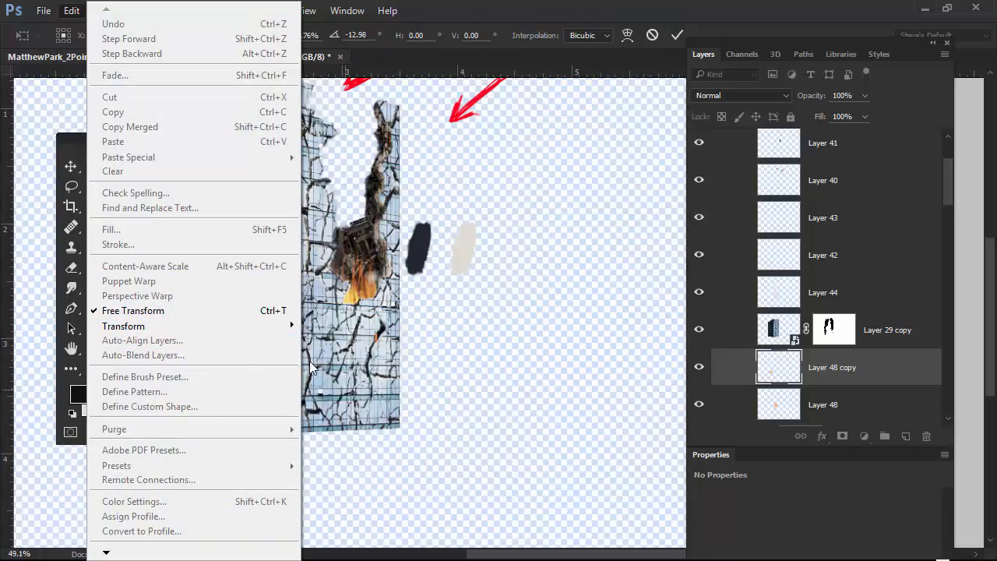
mouse_move(270, 328)
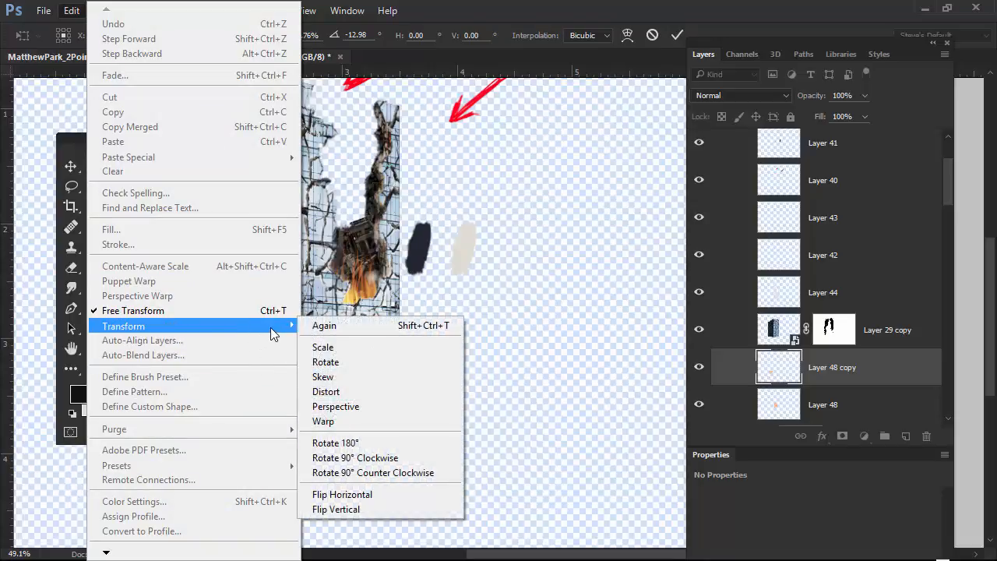
click(345, 421)
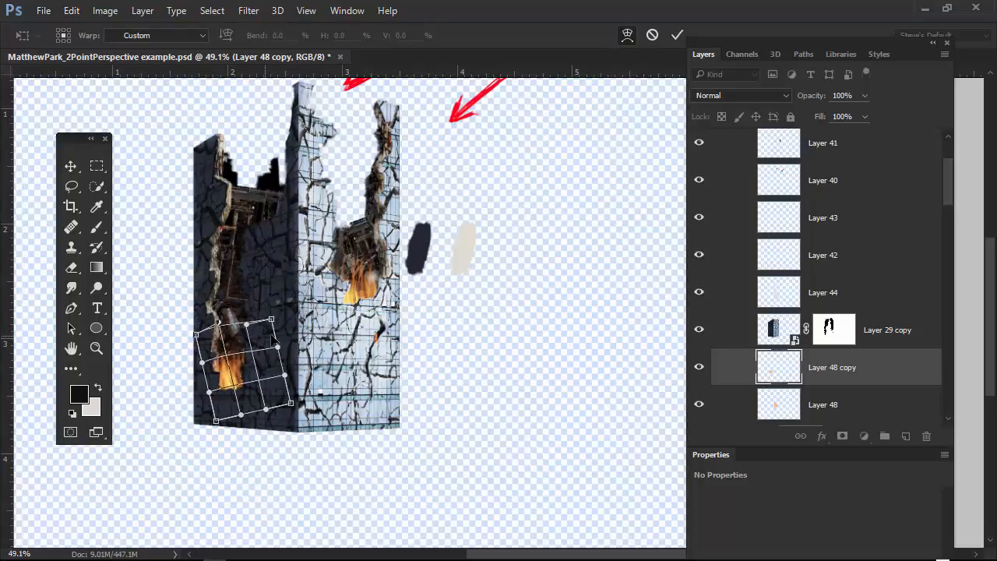
drag(266, 323, 245, 286)
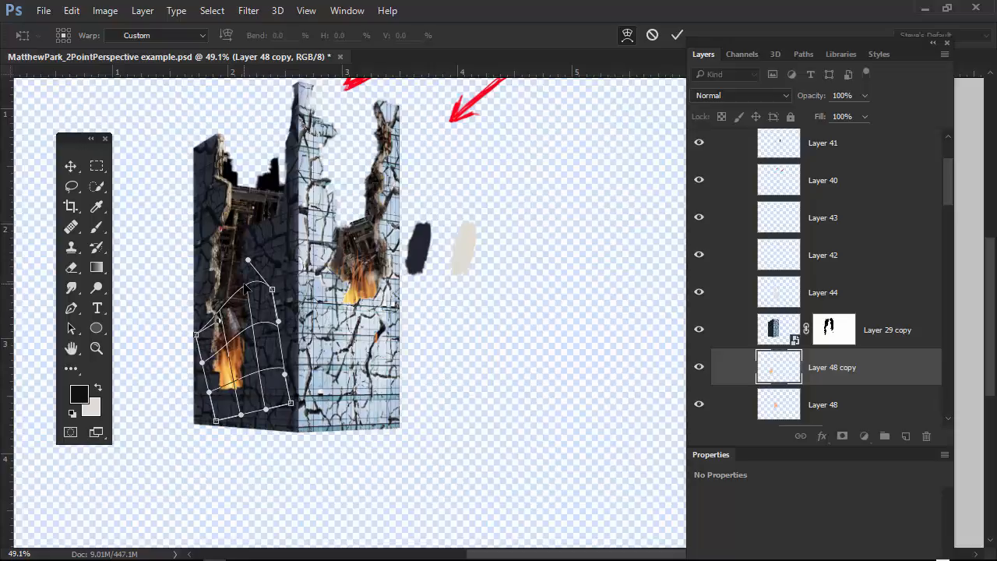
key(Return)
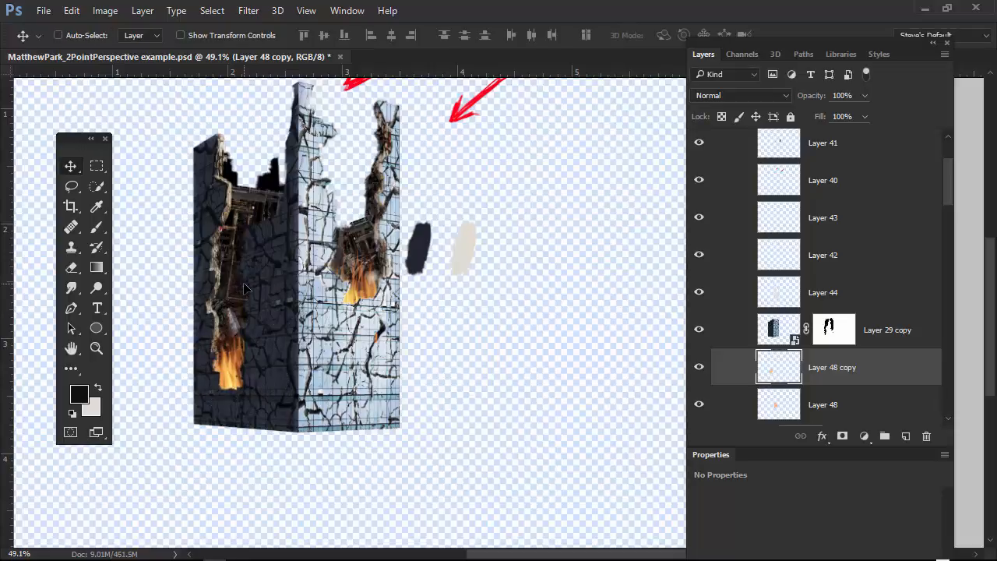